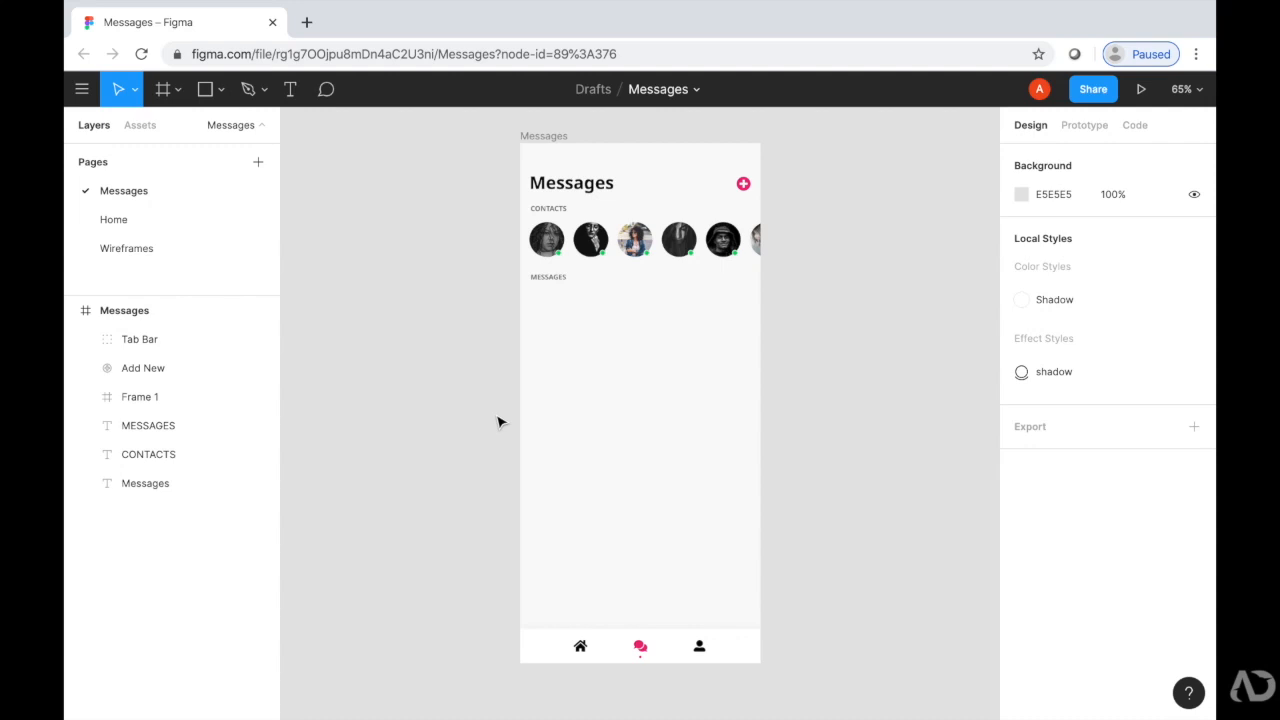
# Draw a rectangle about 381 × 79 below the MESSAGES heading.
pyautogui.hotkey('shift', '0')
pyautogui.scroll(1, 500, 421)
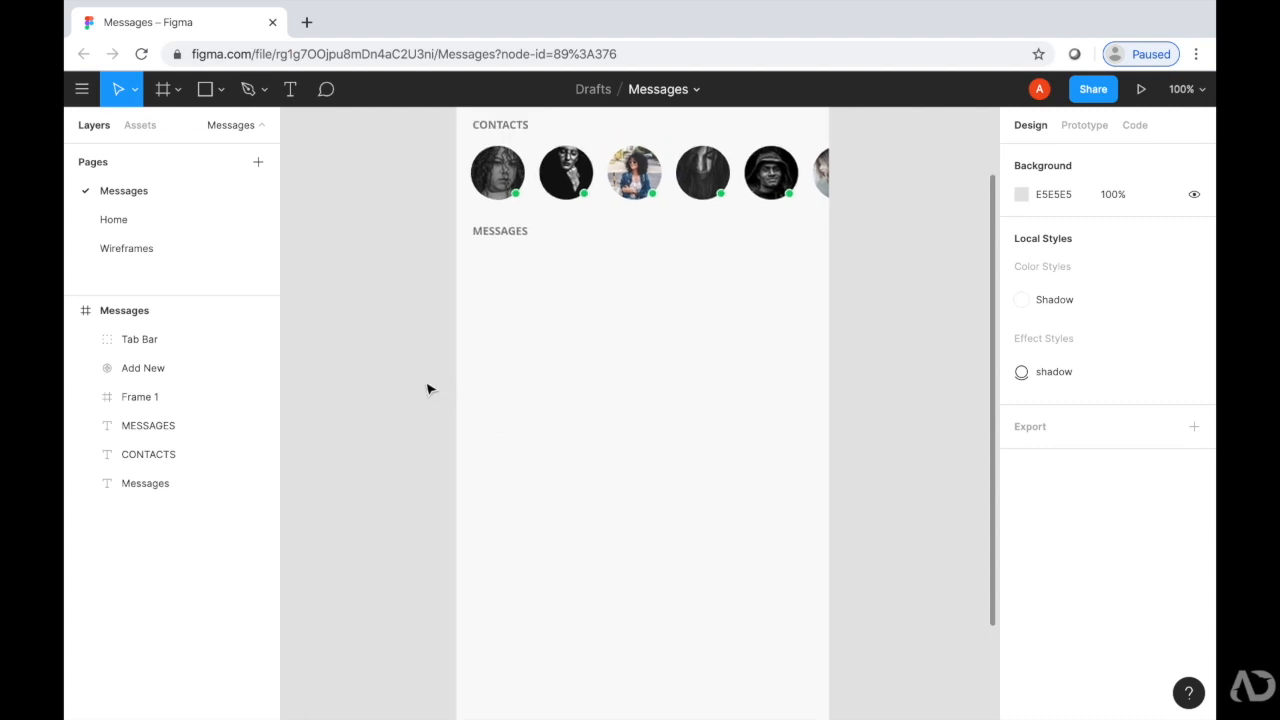
pyautogui.press('r')
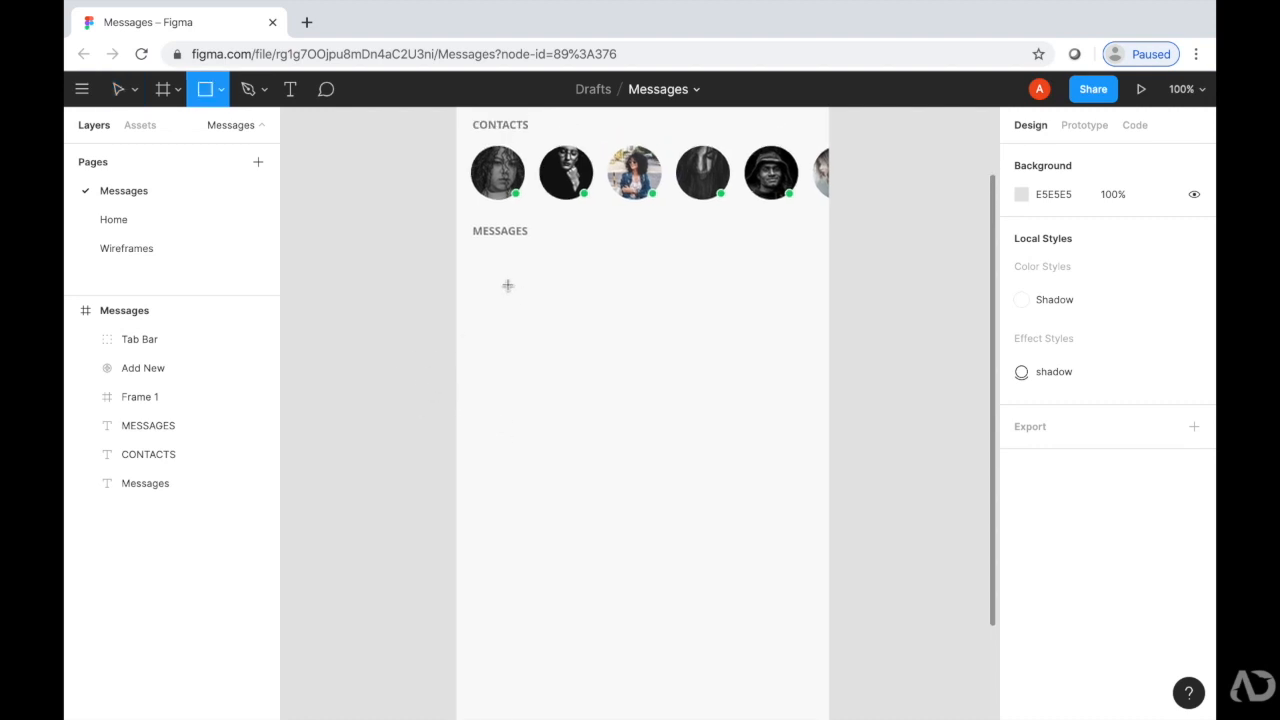
pyautogui.moveTo(470, 260); pyautogui.dragTo(813, 331)
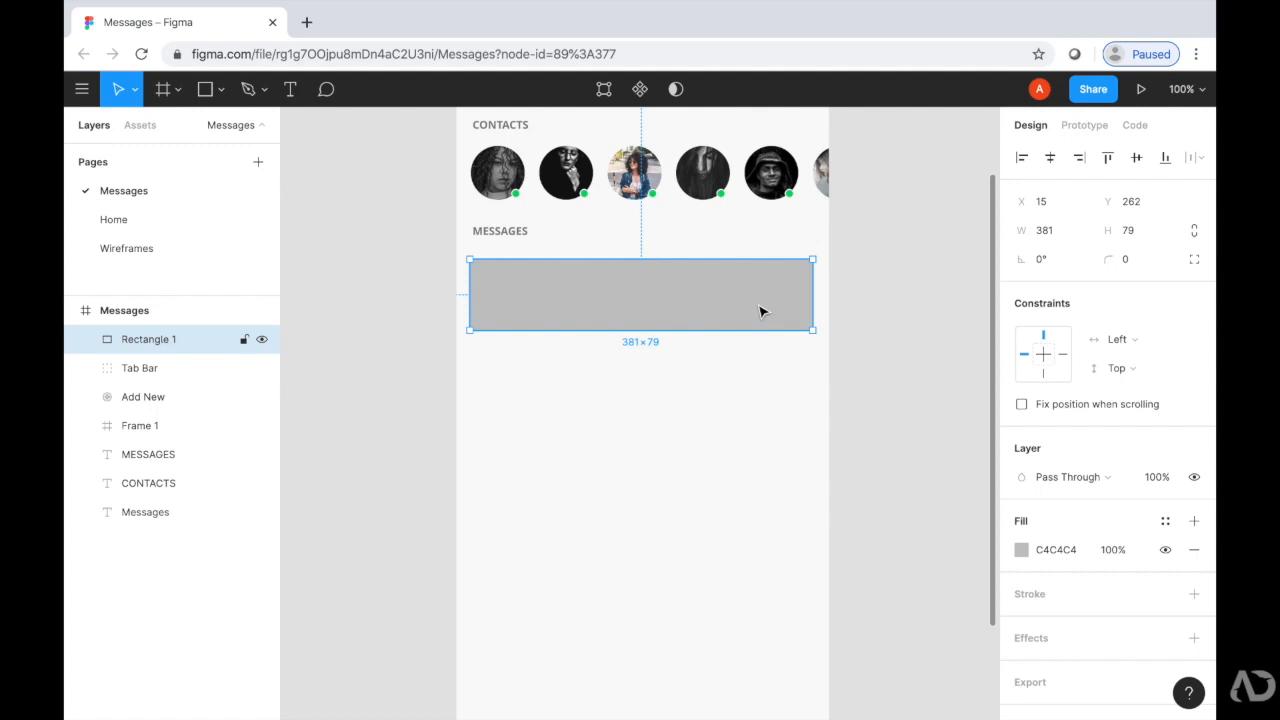
# Nudge the rectangle to X 16 and set its width to 382 so that its side margins match.
pyautogui.click(846, 314)
pyautogui.click(777, 294)
pyautogui.press('alt')
pyautogui.press('Right')
pyautogui.click(1060, 230)
pyautogui.write('382')
pyautogui.click(880, 355)
pyautogui.click(800, 303)
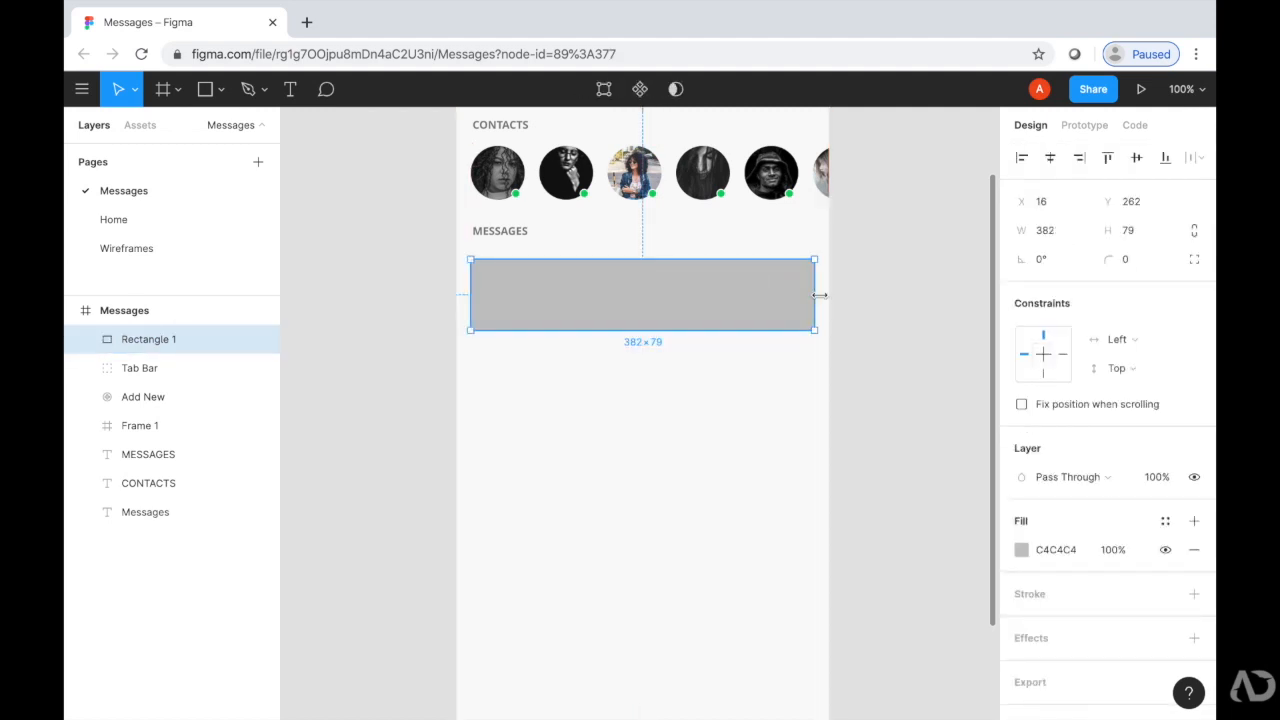
# Change the rectangle's fill to white (FFFFFF).
pyautogui.click(1022, 550)
pyautogui.moveTo(808, 312); pyautogui.dragTo(748, 228)
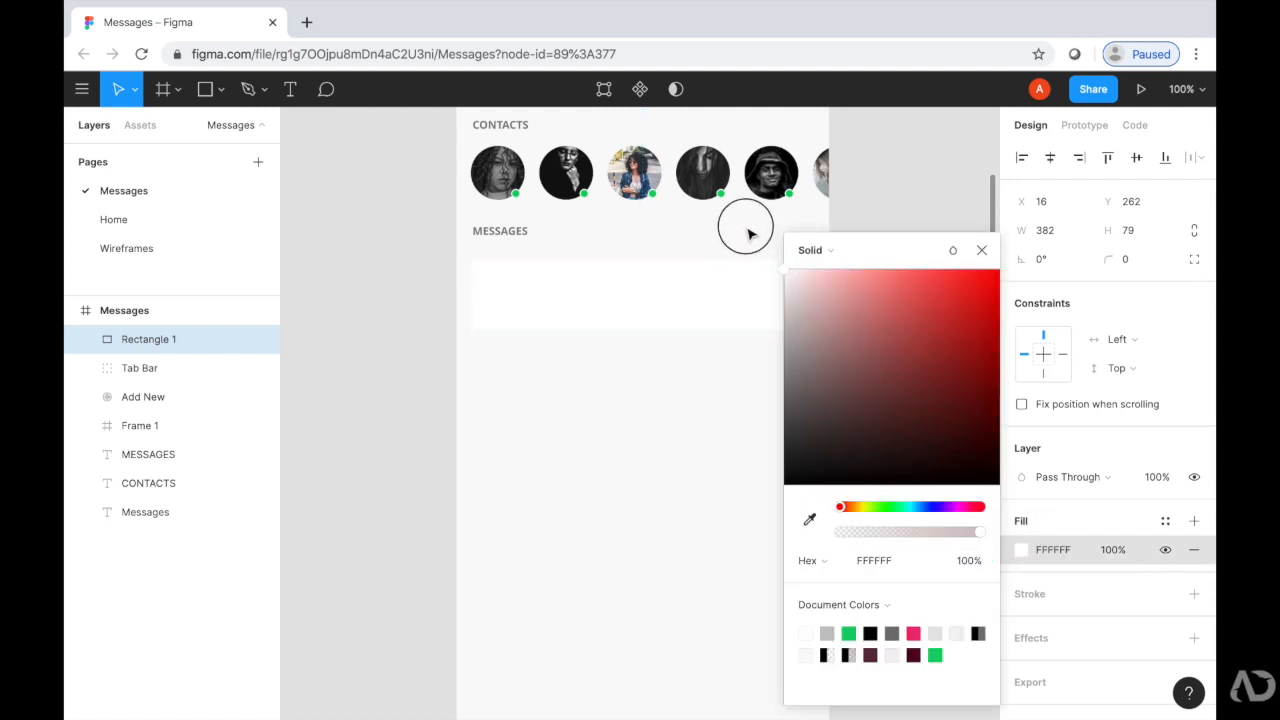
pyautogui.click(940, 204)
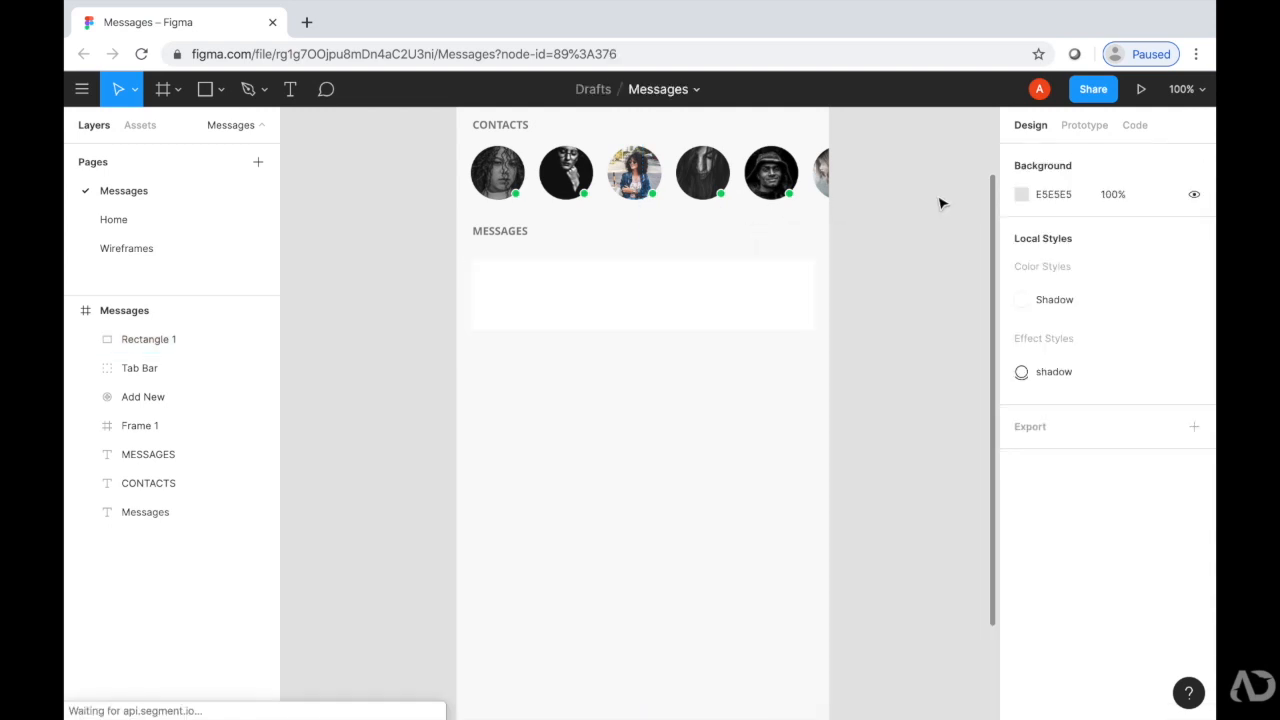
# Add a drop shadow to the rectangle with a Y offset of 2 and a blur of 12.
pyautogui.click(794, 323)
pyautogui.scroll(-1, 1066, 562)
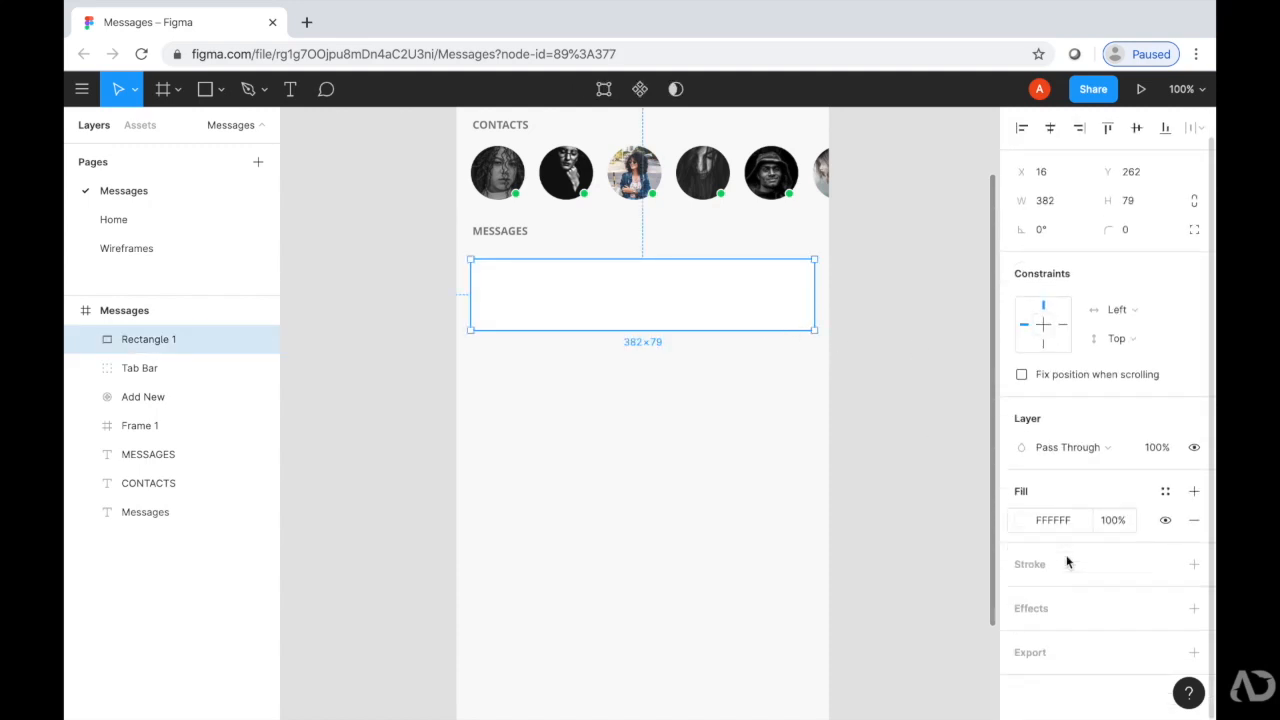
pyautogui.click(1053, 608)
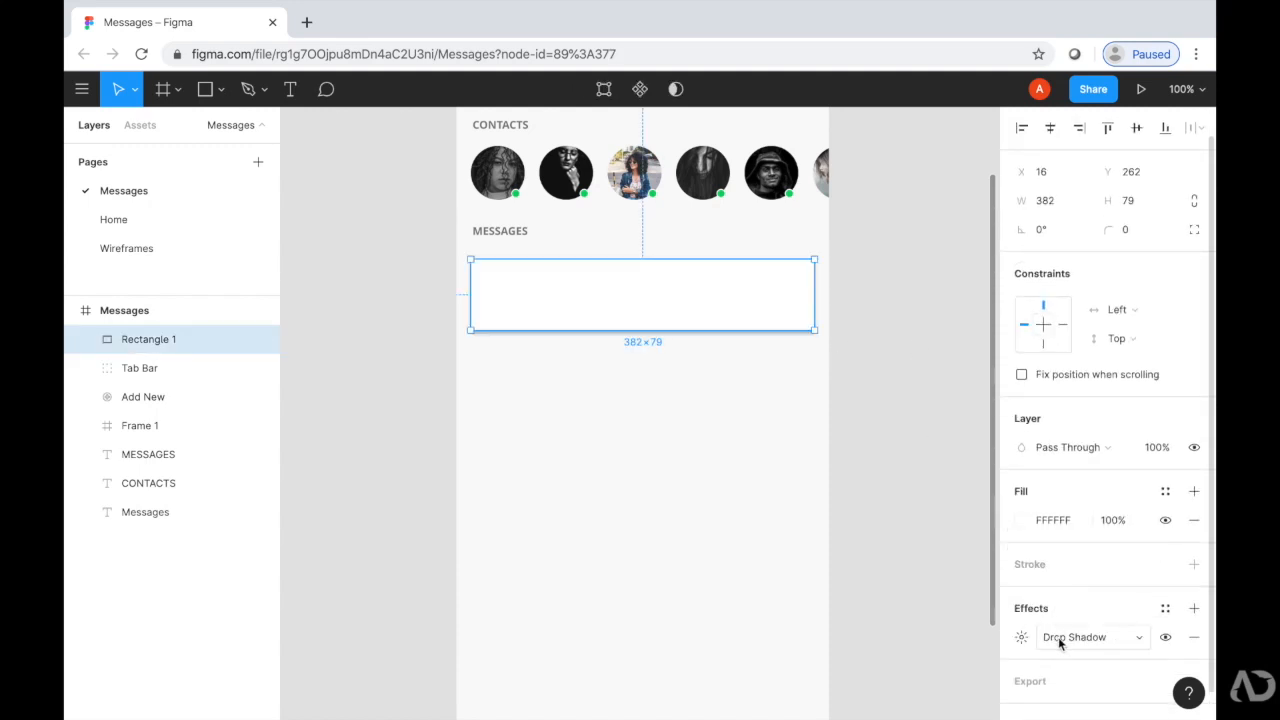
pyautogui.click(1020, 638)
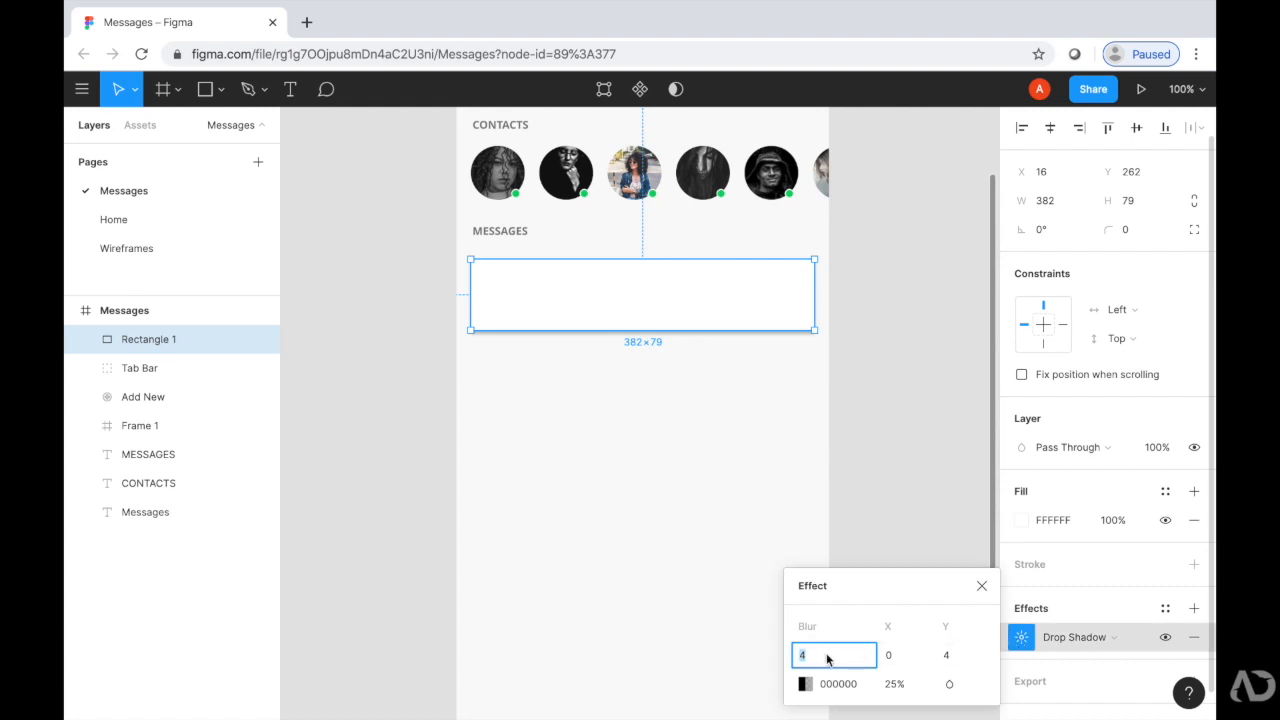
pyautogui.click(951, 655)
pyautogui.write('2')
pyautogui.press('Return')
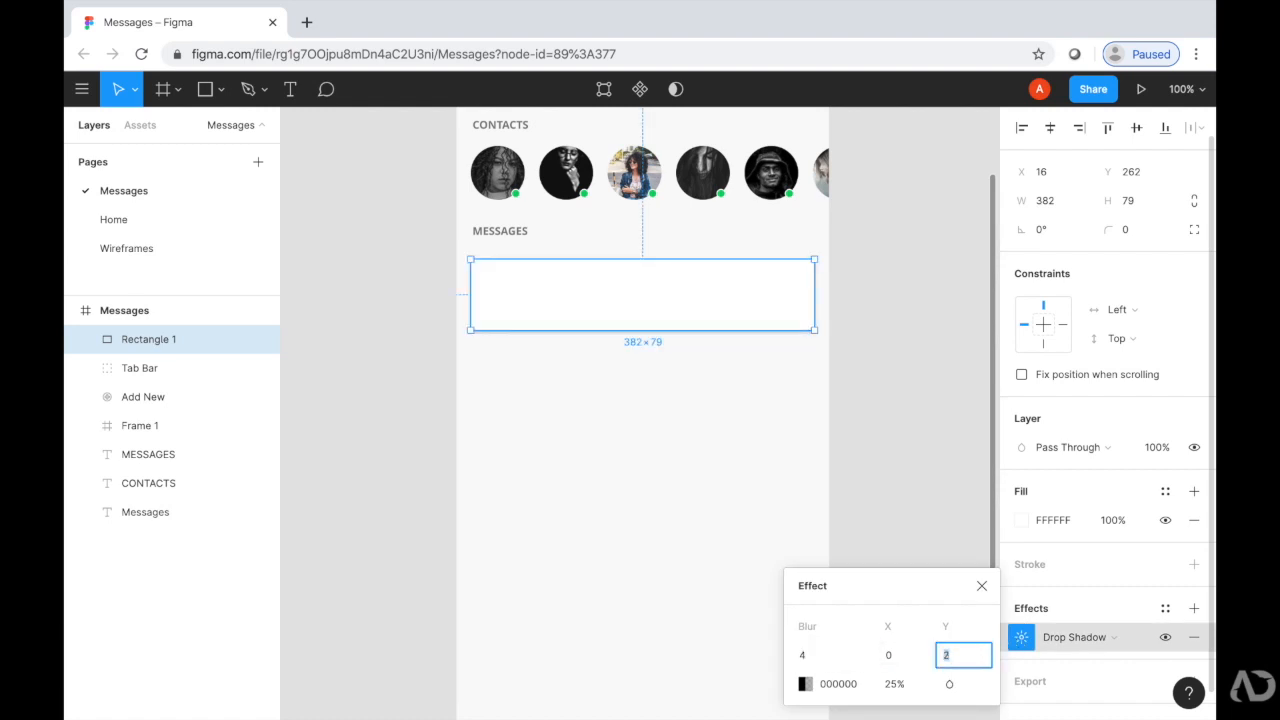
pyautogui.click(820, 655)
pyautogui.write('5')
pyautogui.press('Return')
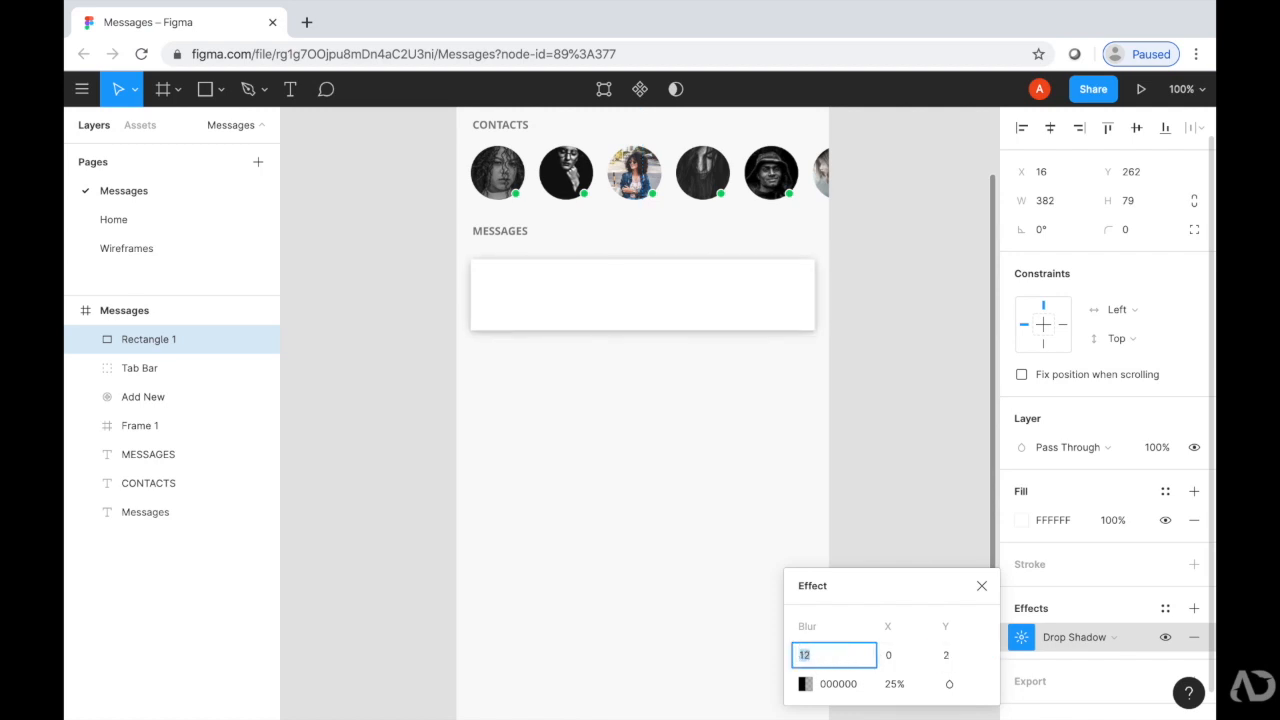
# Change the rectangle's drop shadow colour to a lighter grey.
pyautogui.click(805, 683)
pyautogui.press('i')
pyautogui.click(613, 633)
pyautogui.click(941, 525)
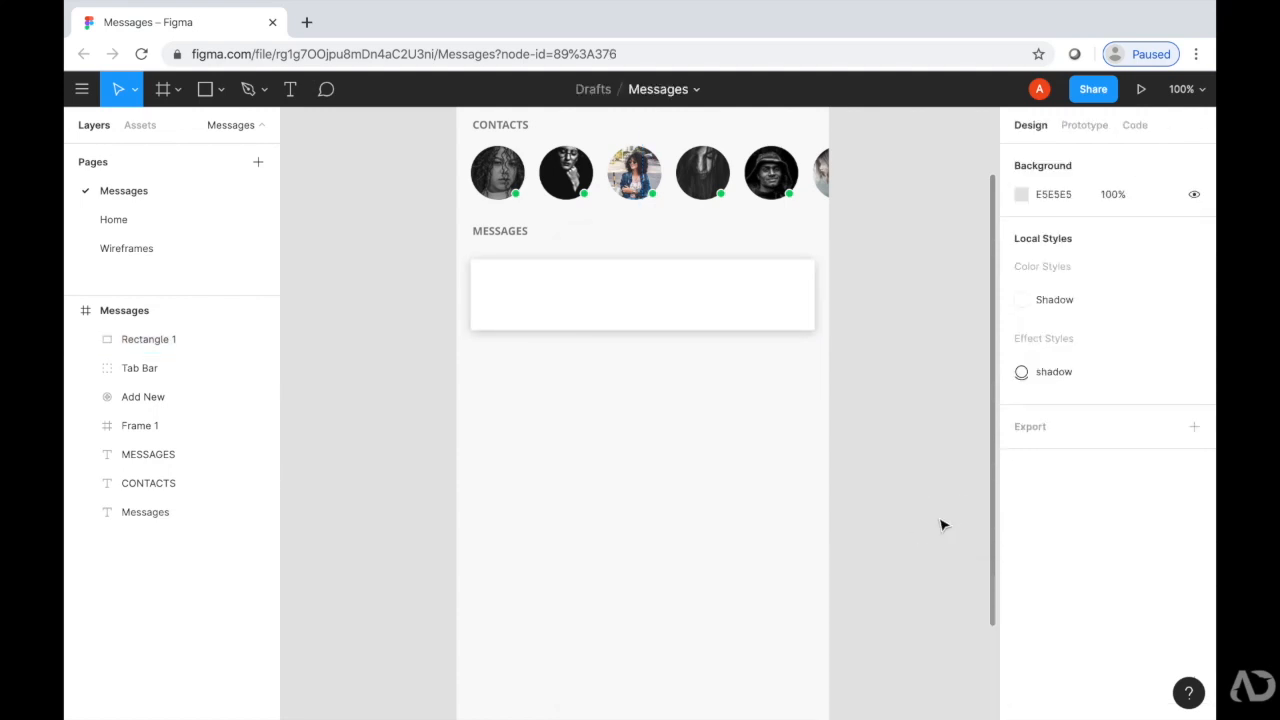
# Set the rectangle's corner radius to 8 and its height to 88.
pyautogui.click(783, 317)
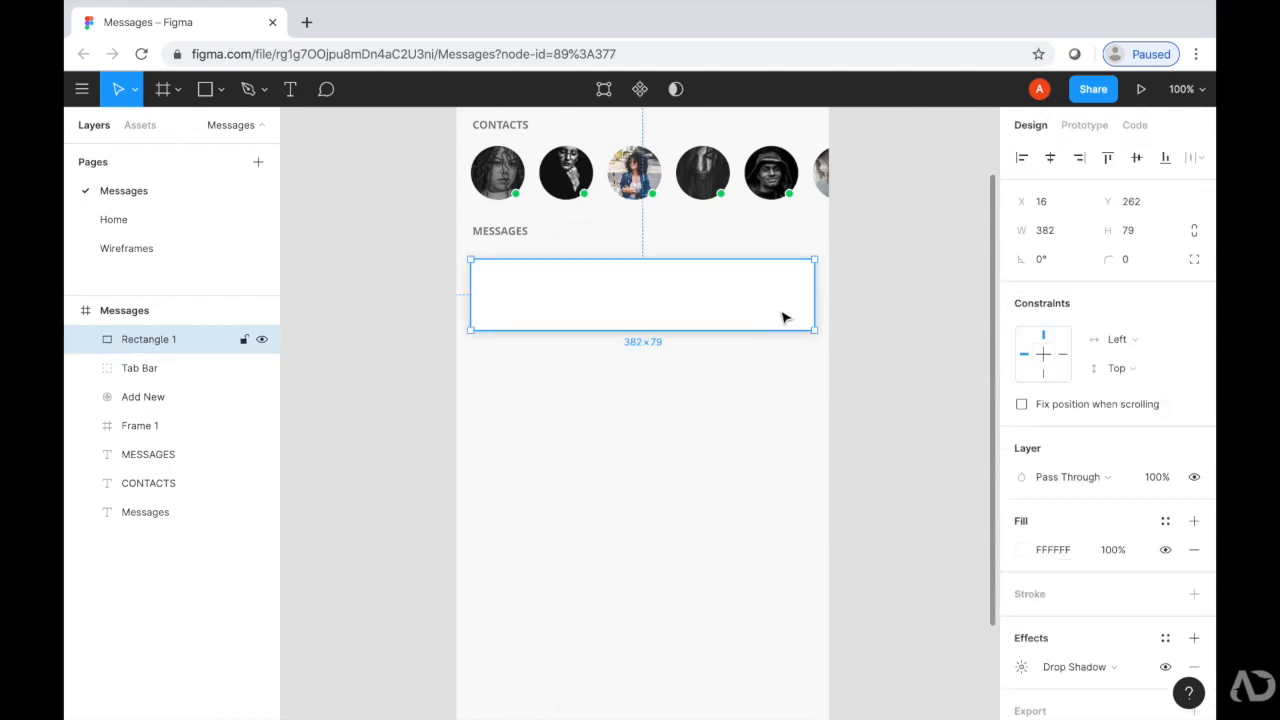
pyautogui.click(1124, 259)
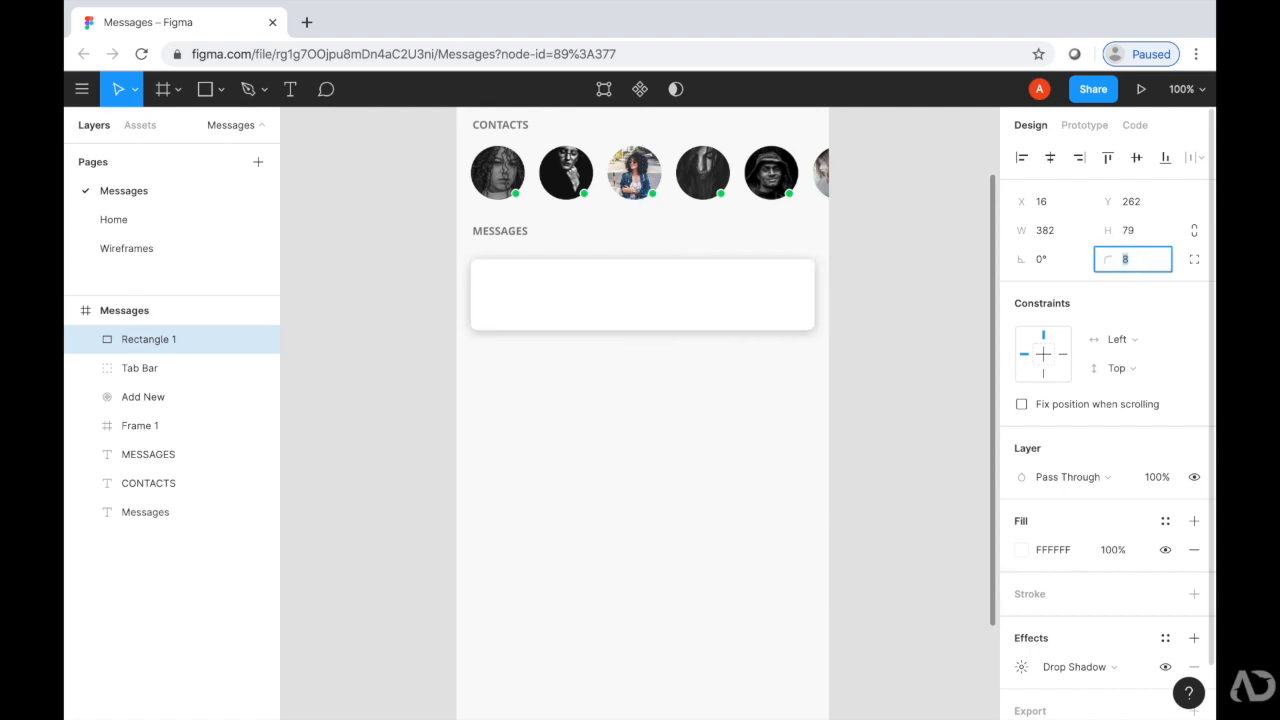
pyautogui.click(943, 342)
# Draw a circle about 52 × 52 inside the message card near its left edge.
pyautogui.scroll(5, 608, 172)
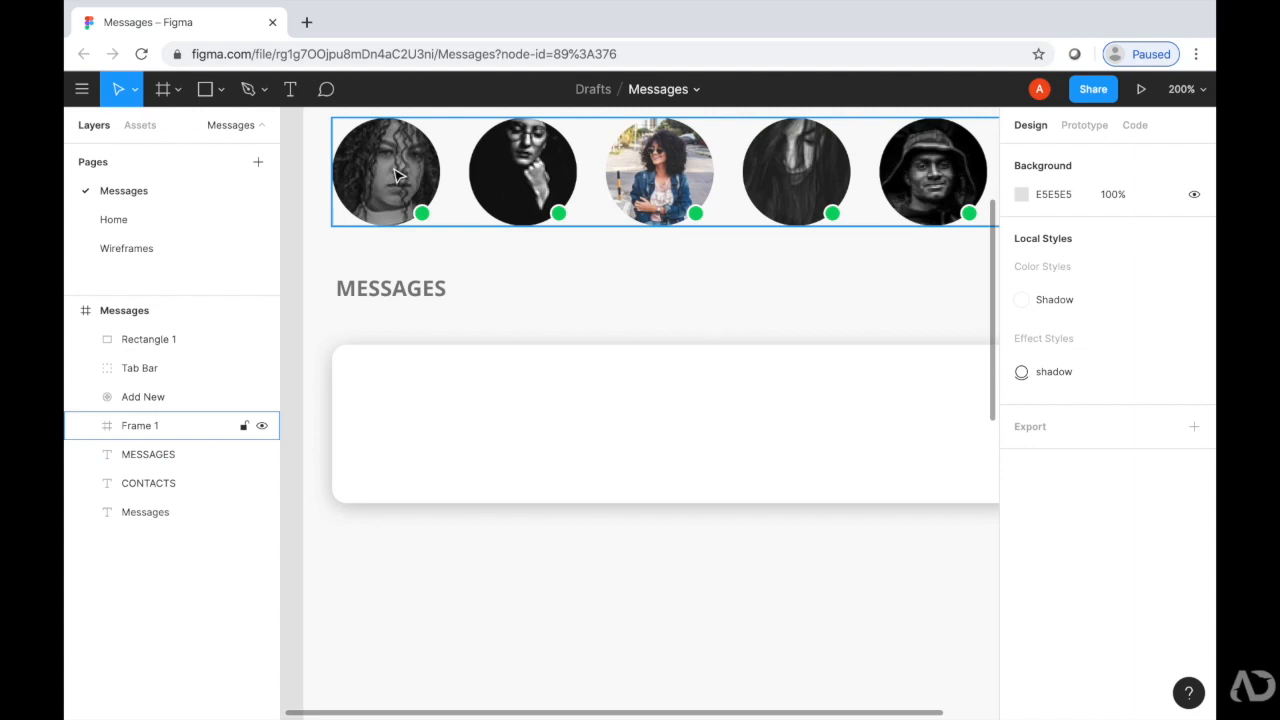
pyautogui.click(396, 407)
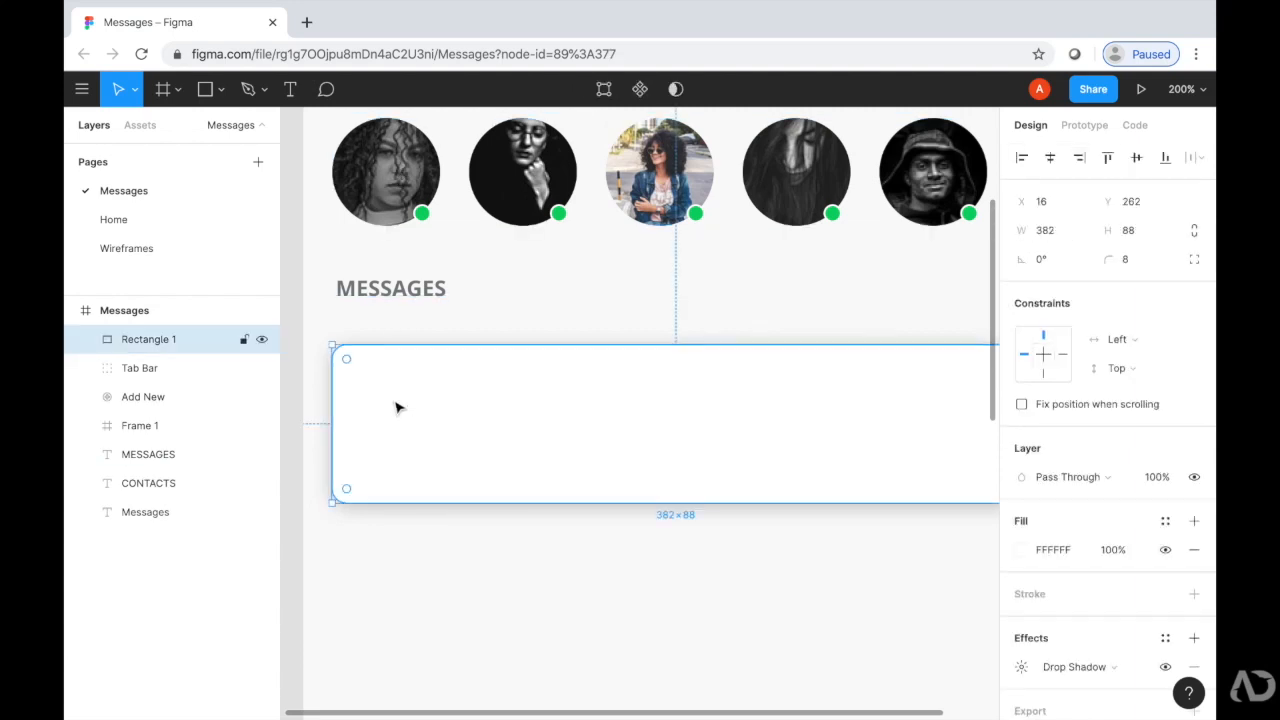
pyautogui.press('o')
pyautogui.moveTo(366, 381); pyautogui.dragTo(460, 452)
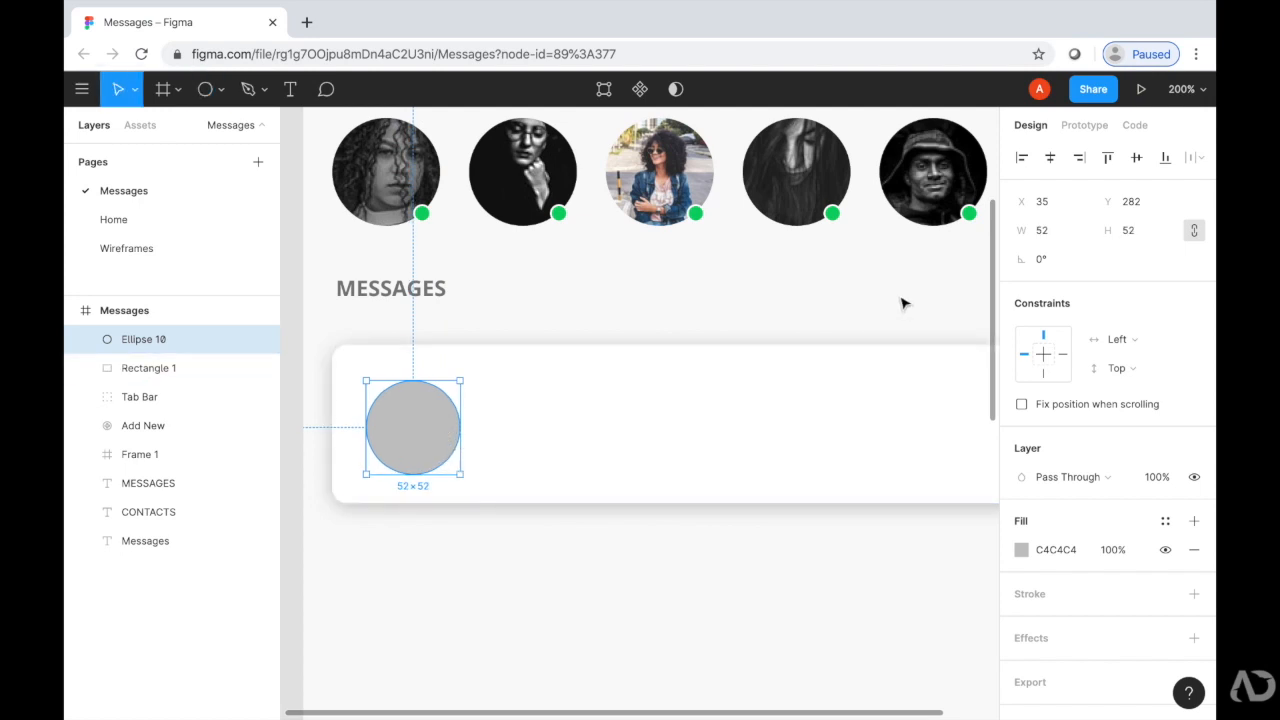
# Resize the circle in the card to 60 × 60.
pyautogui.click(1062, 231)
pyautogui.write('60')
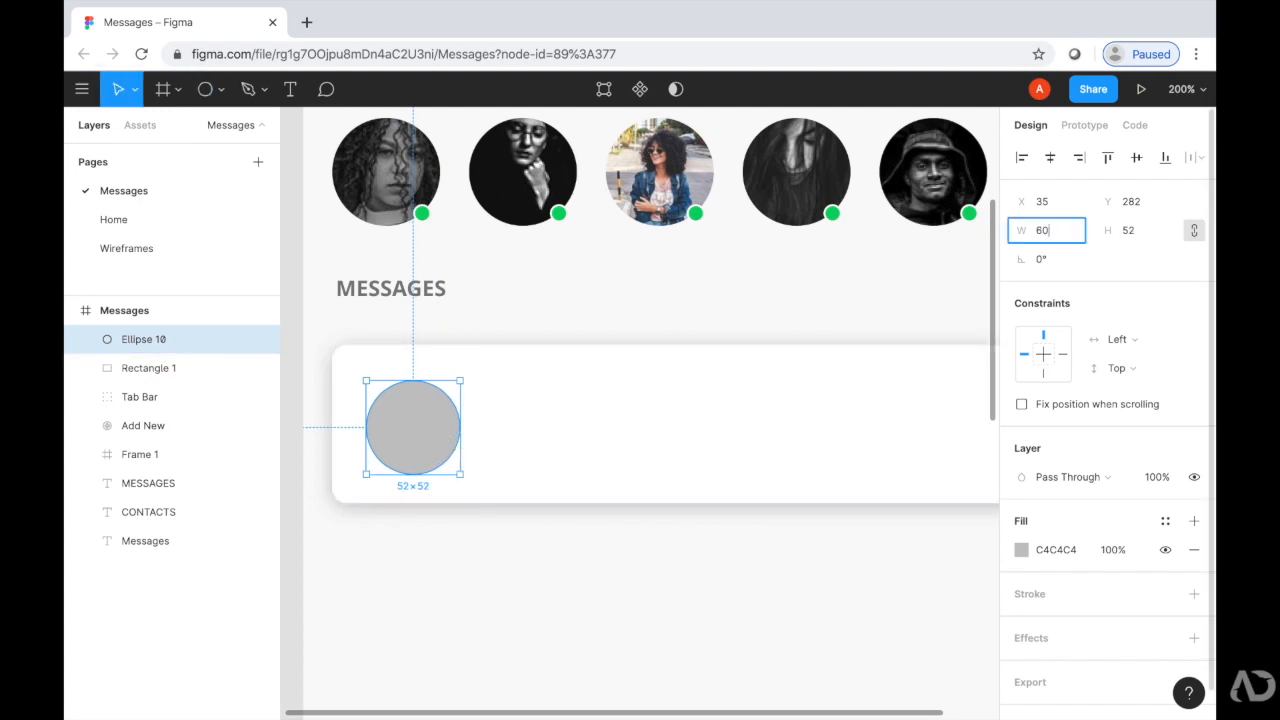
pyautogui.press('Tab')
pyautogui.write('60')
pyautogui.click(446, 434)
# Nudge the circle up and left inside the card to X 32, Y 272.
pyautogui.click(441, 423)
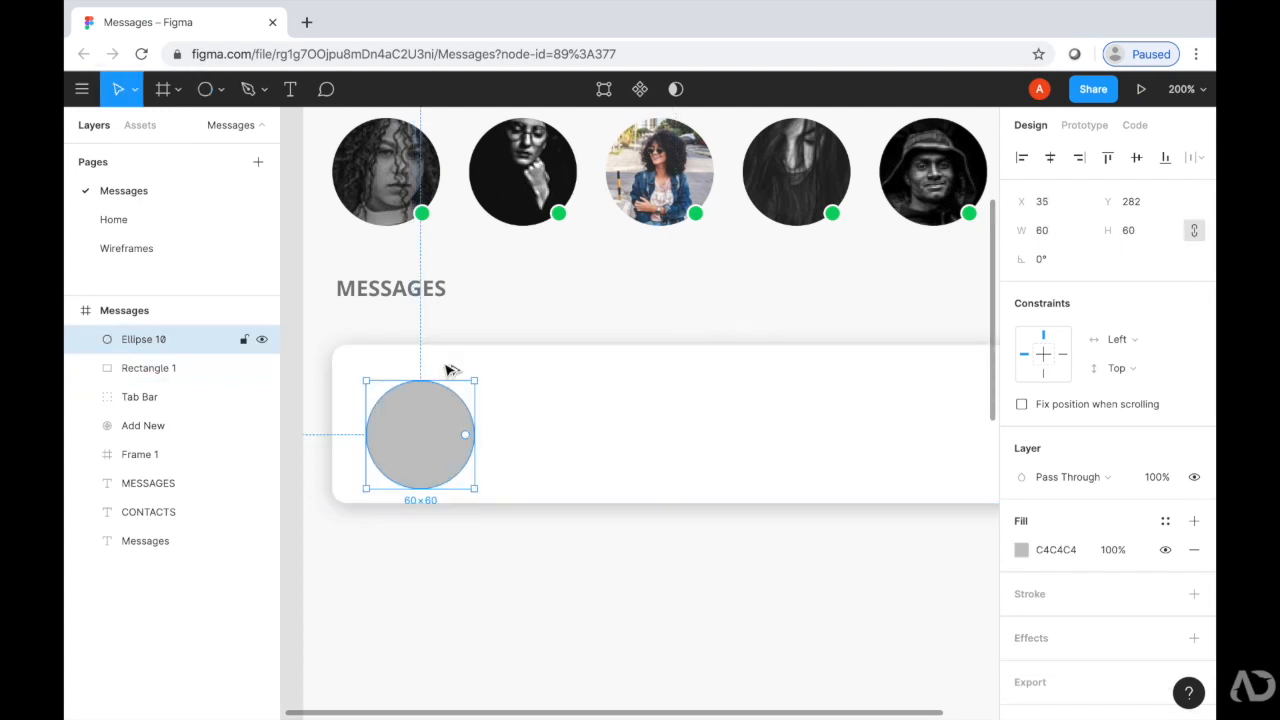
pyautogui.hotkey('shift', 'Up')
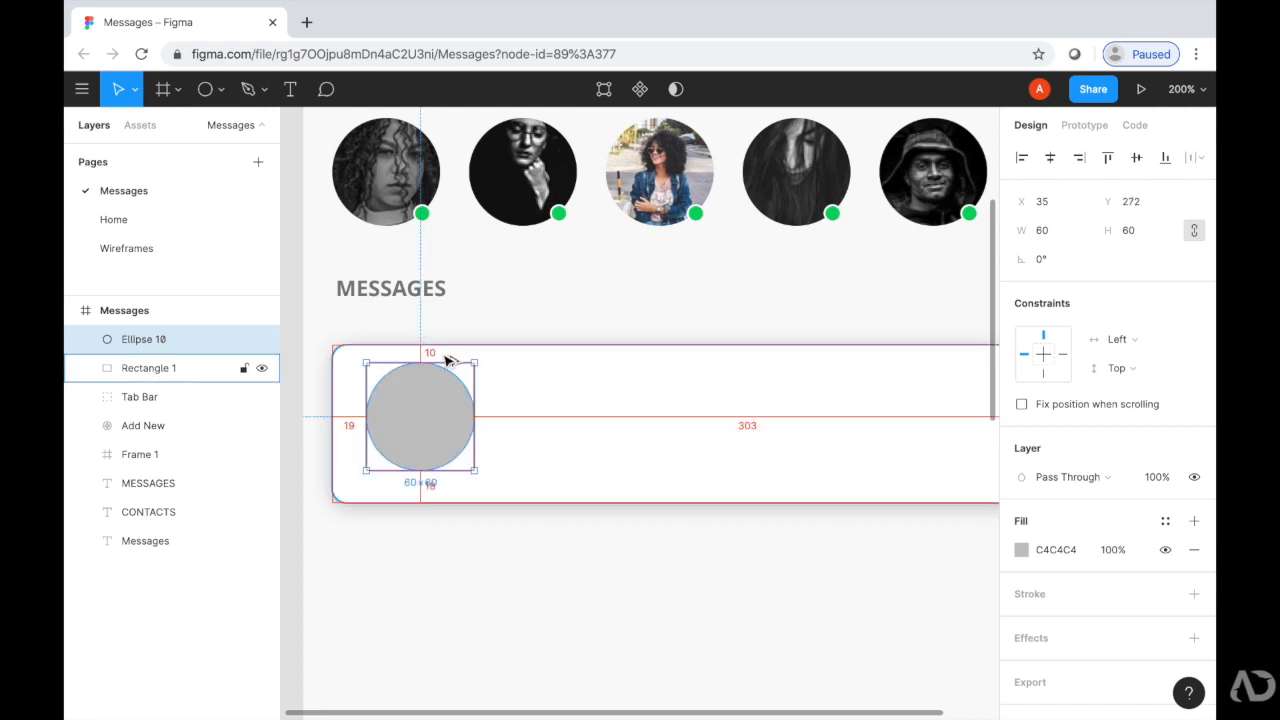
pyautogui.press('Left')
pyautogui.press('Left')
pyautogui.press('Left')
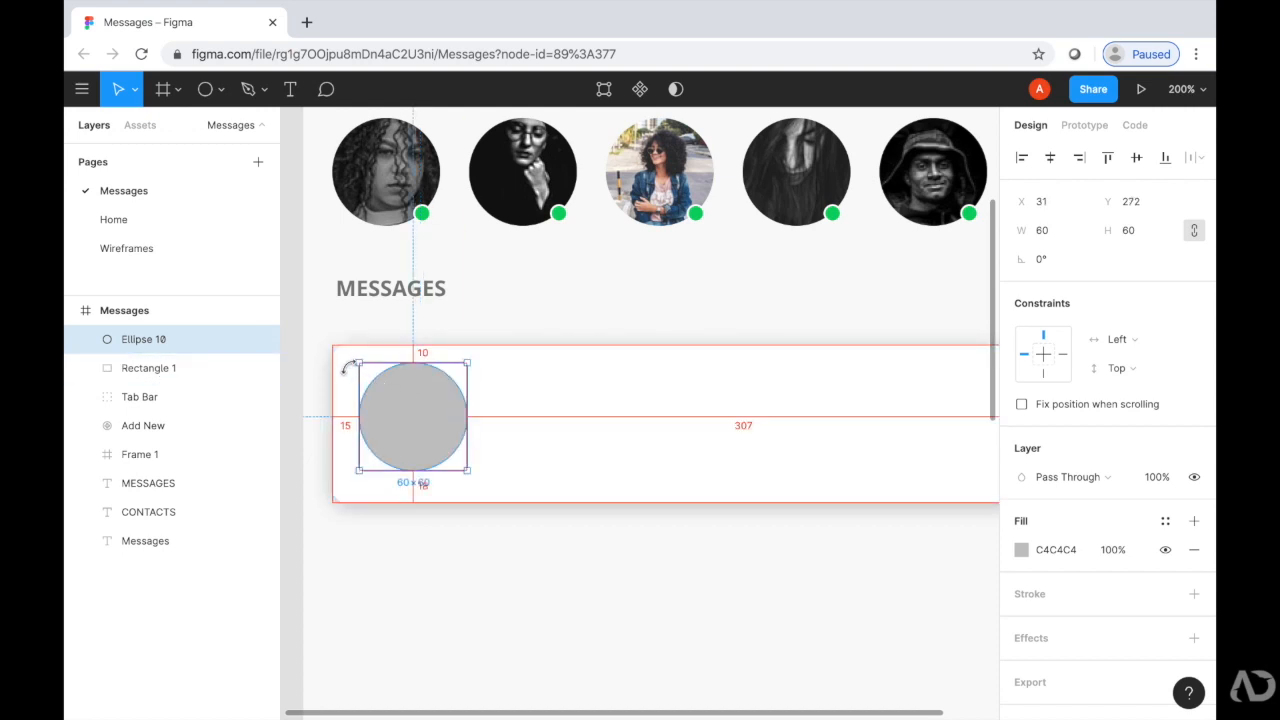
# Check the circle's spacing inside the card and set the card's height to 80.
pyautogui.scroll(5, 537, 391)
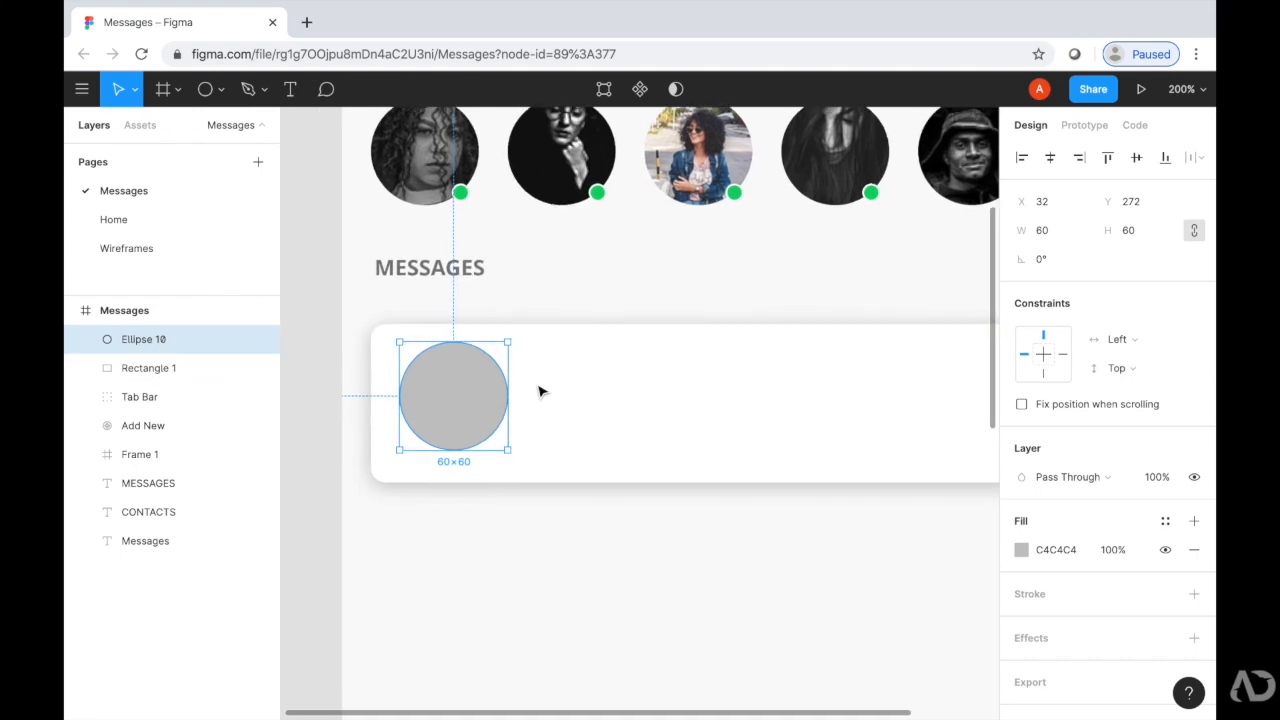
pyautogui.hscroll(-5, 538, 390)
pyautogui.click(673, 291)
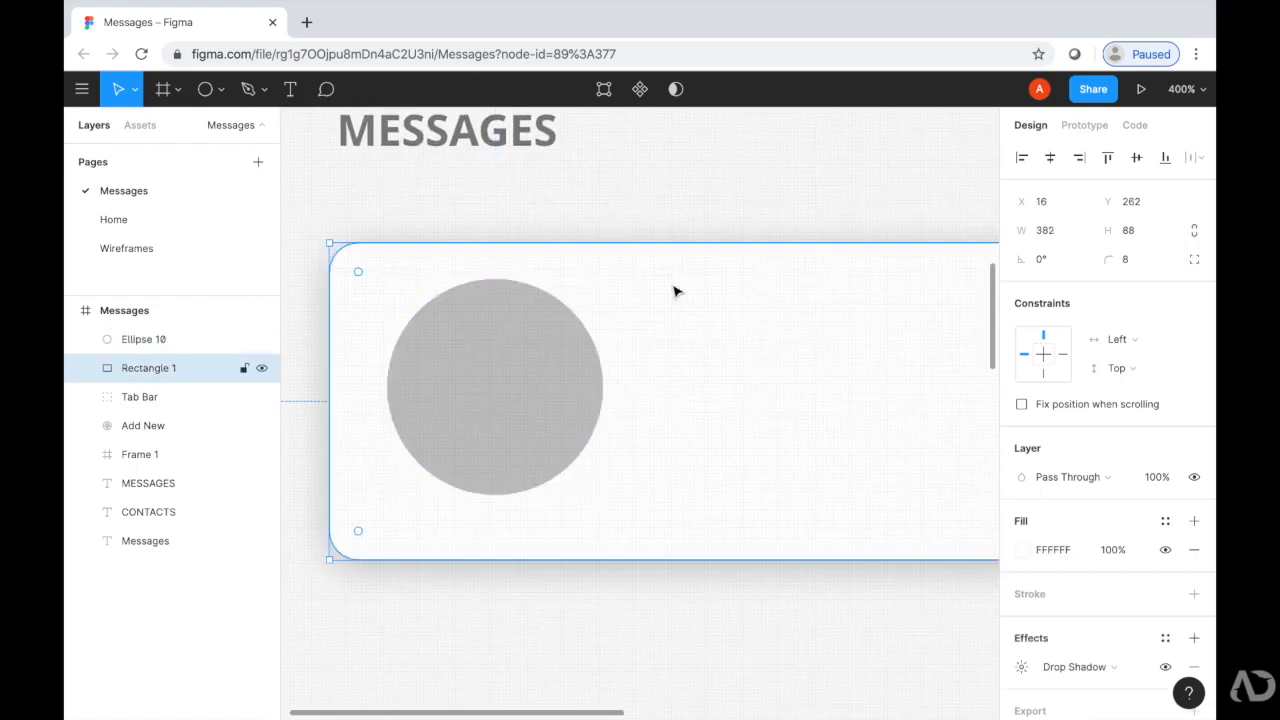
pyautogui.click(528, 349)
pyautogui.press('alt')
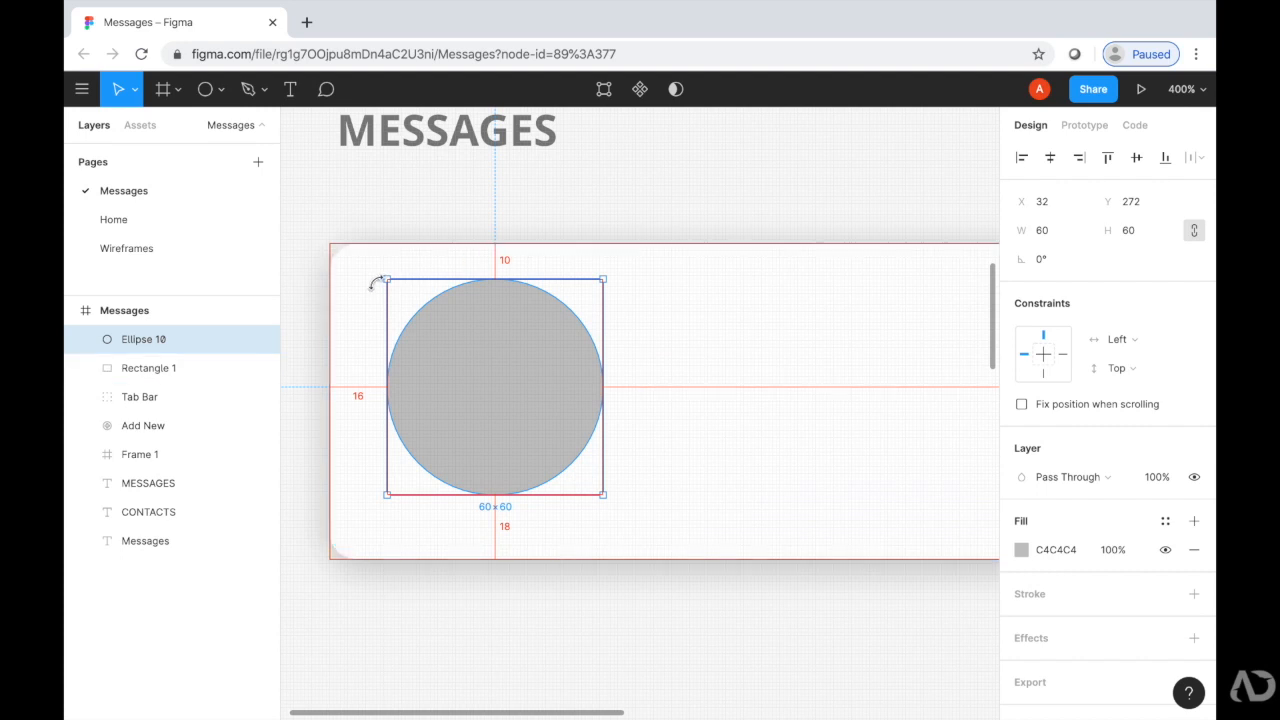
pyautogui.click(643, 277)
pyautogui.click(1146, 232)
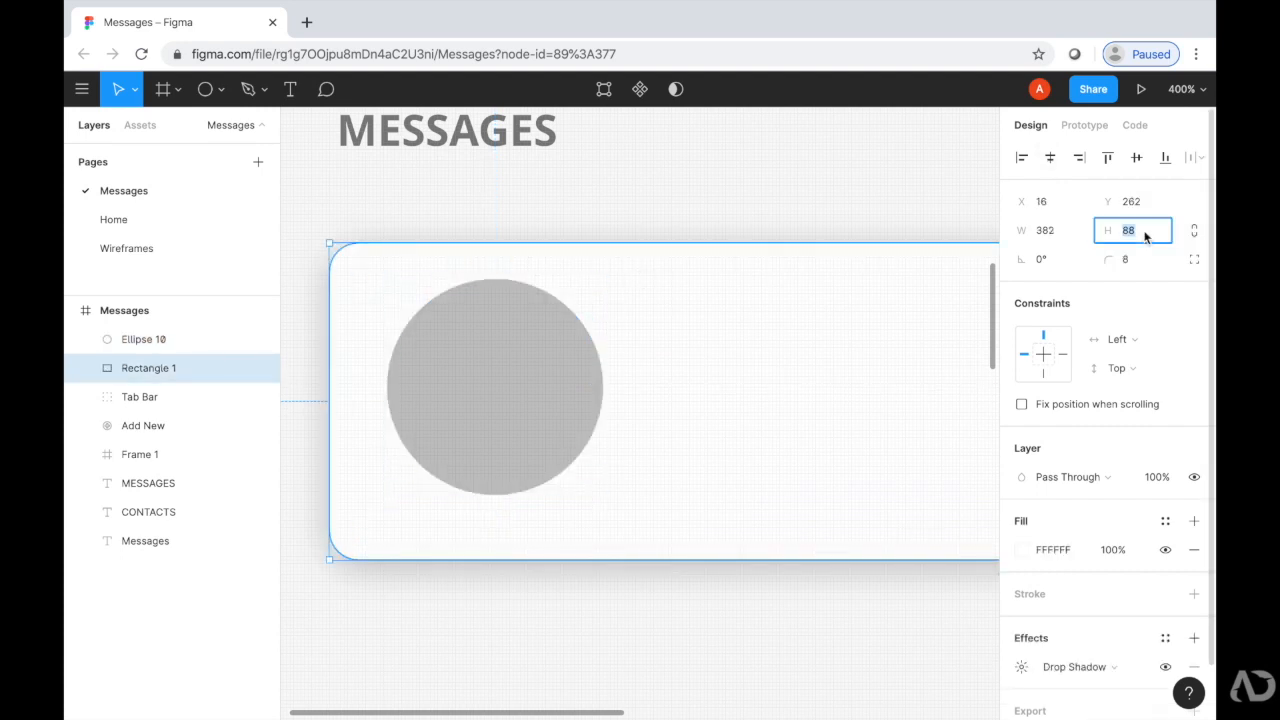
pyautogui.write('80')
pyautogui.press('Return')
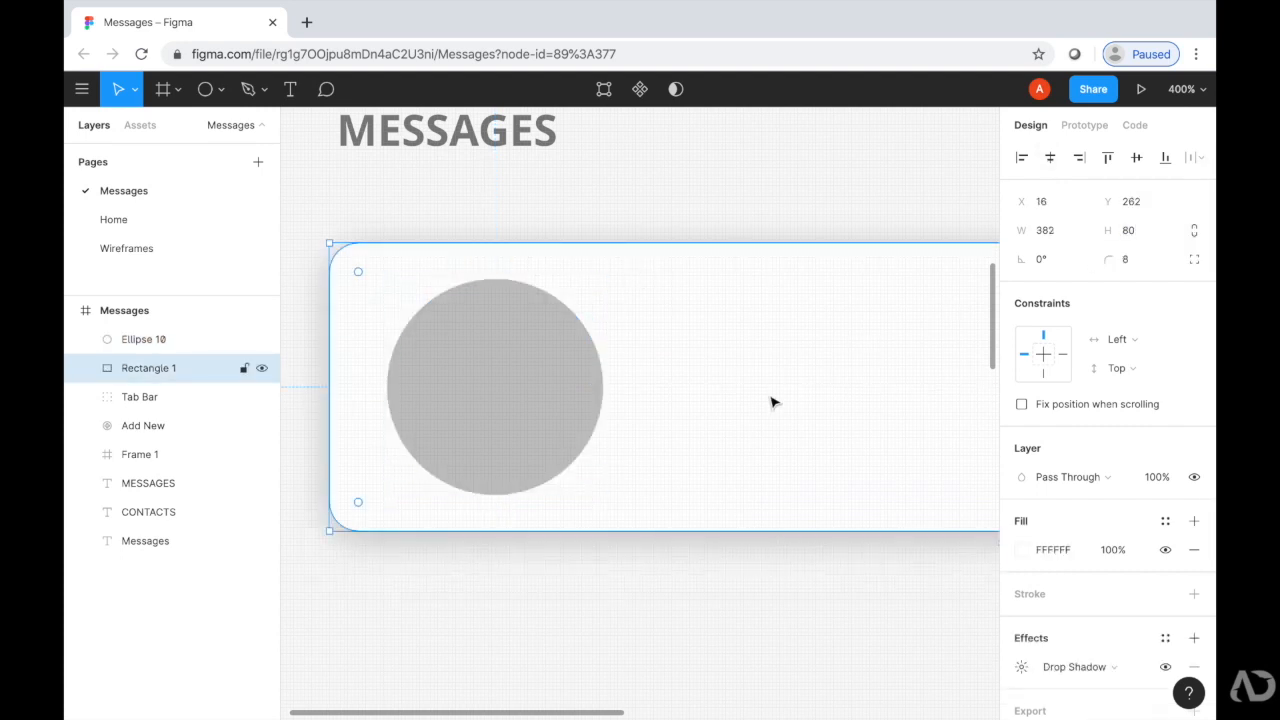
# Add a text layer reading "Name" in the card, beside the upper part of the circle.
pyautogui.press('-')
pyautogui.hscroll(-5, 772, 402)
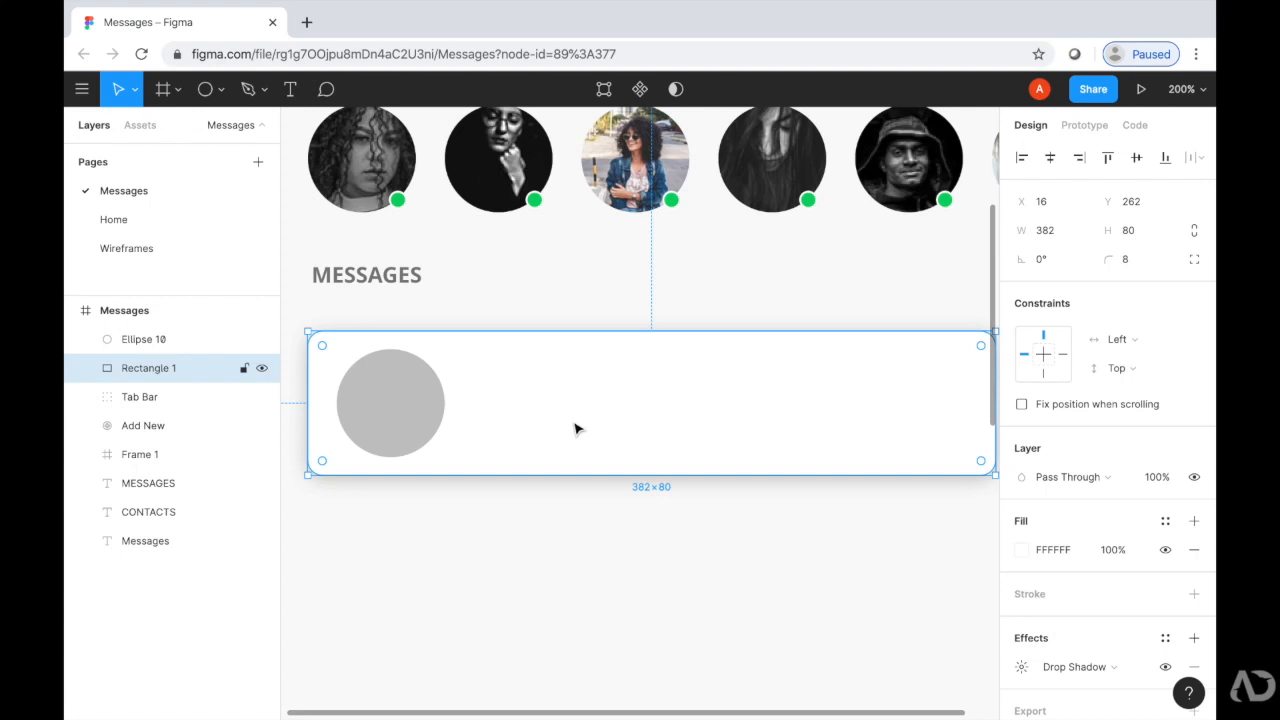
pyautogui.press('t')
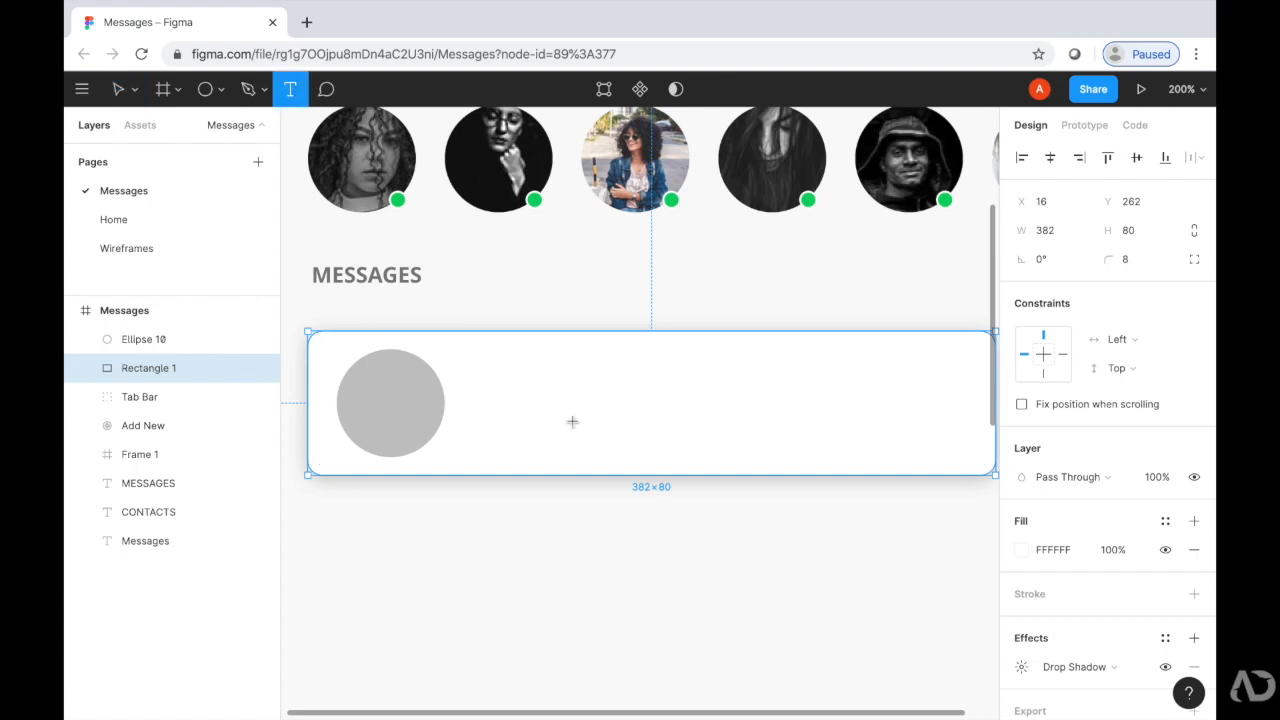
pyautogui.click(481, 369)
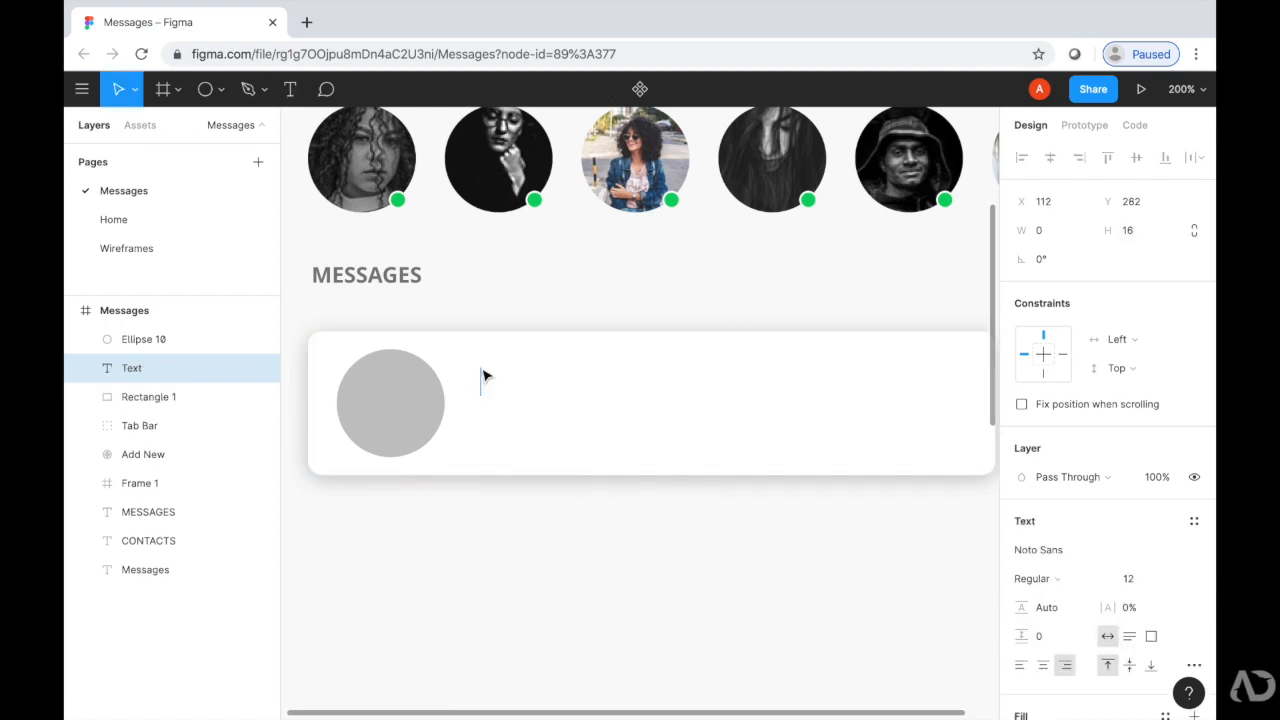
pyautogui.write('N')
pyautogui.write('ame')
pyautogui.press('Escape')
# Duplicate the Name text just below itself and change the copy's wording to "Message".
pyautogui.moveTo(463, 386); pyautogui.dragTo(510, 408)
pyautogui.doubleClick(510, 405)
pyautogui.write('Message')
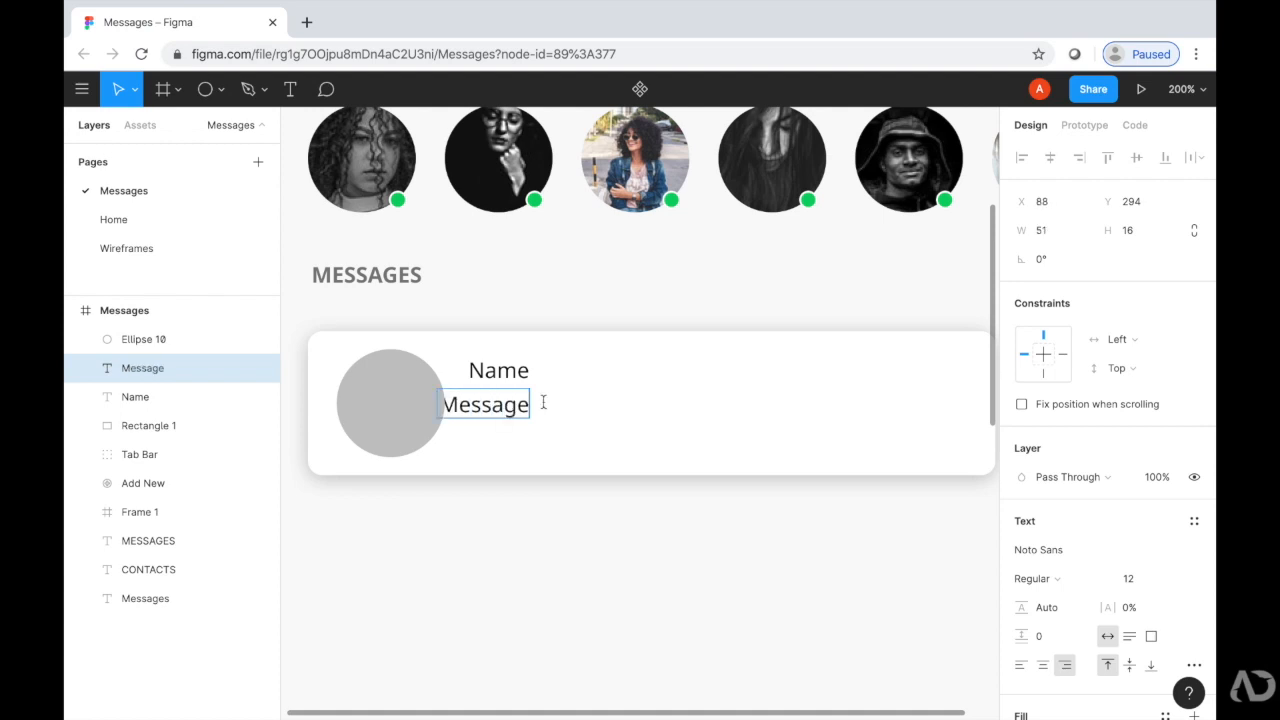
pyautogui.press('Escape')
# Left-align the text of Name and Message, and move Message so its left edge lines up under Name.
pyautogui.click(516, 373)
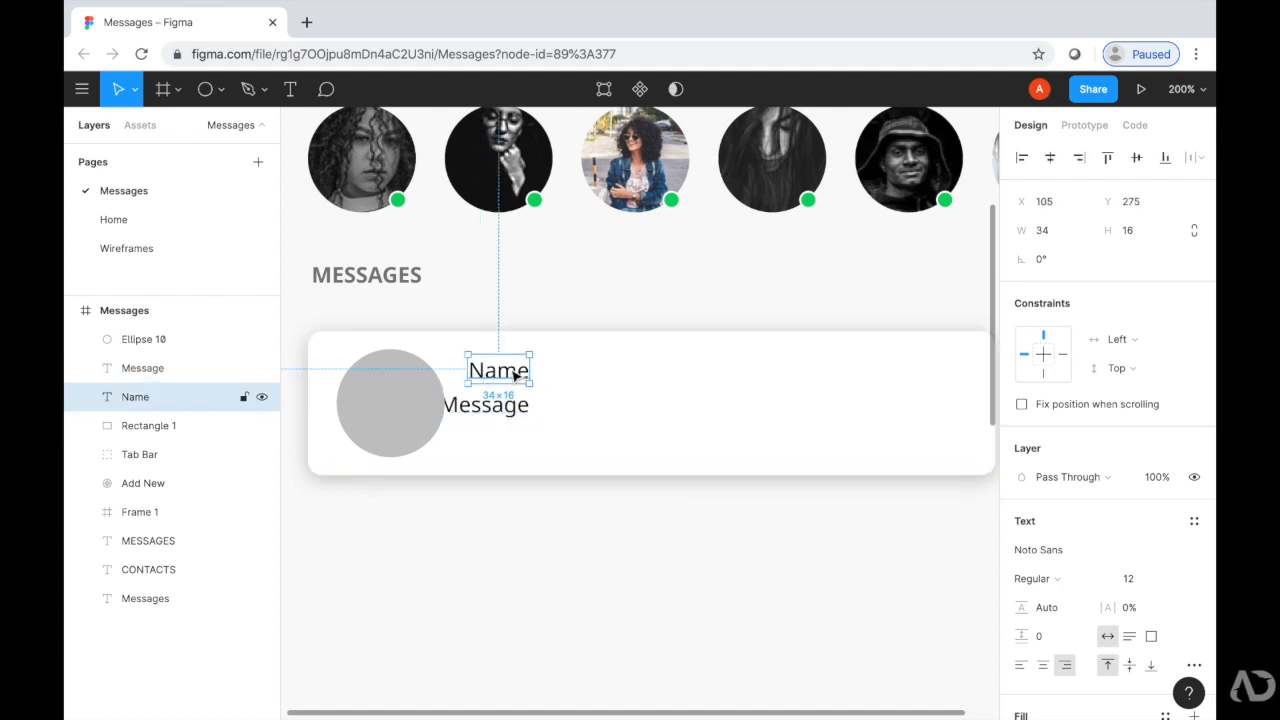
pyautogui.keyDown('shift'); pyautogui.click(510, 407); pyautogui.keyUp('shift')
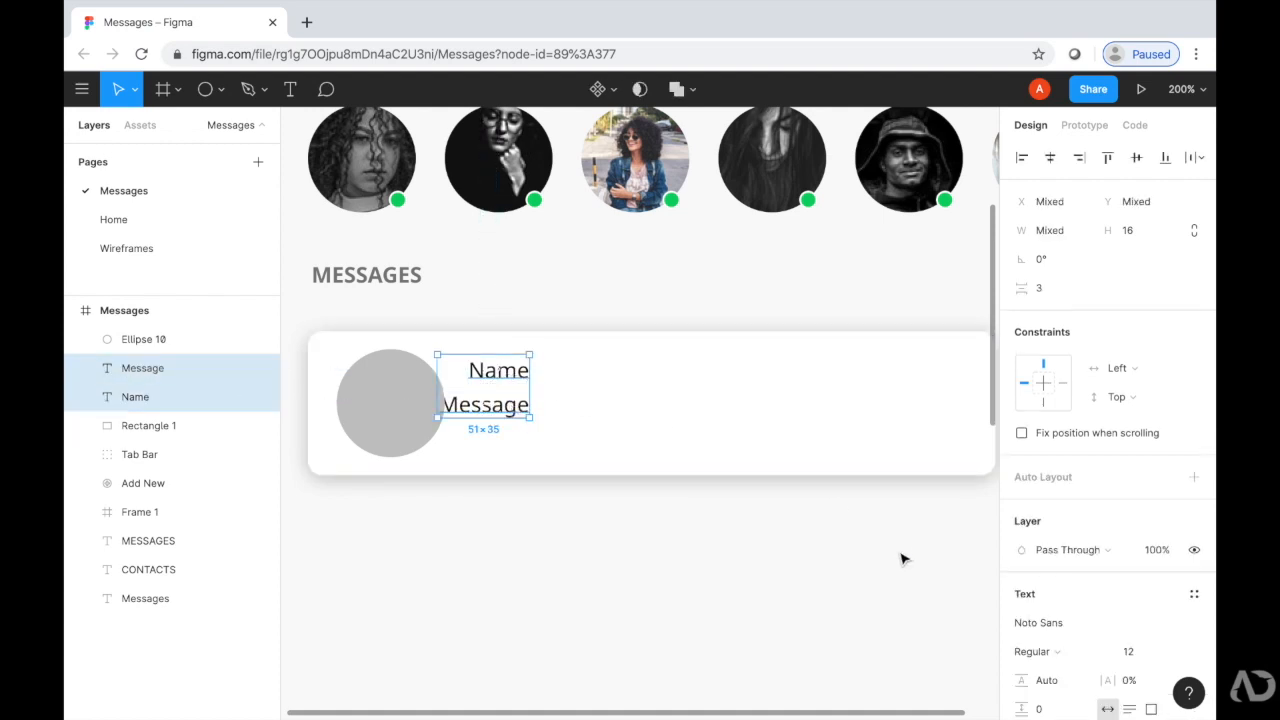
pyautogui.scroll(-1, 1100, 668)
pyautogui.scroll(-1, 1100, 668)
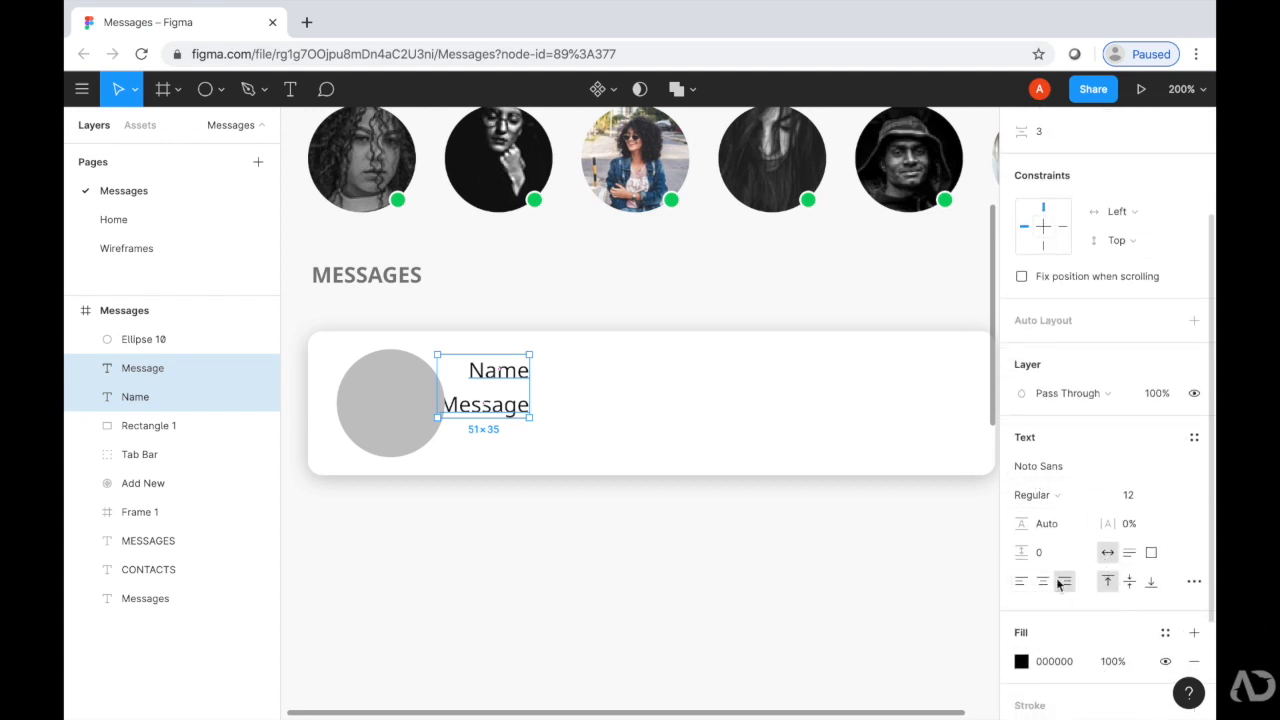
pyautogui.click(1021, 588)
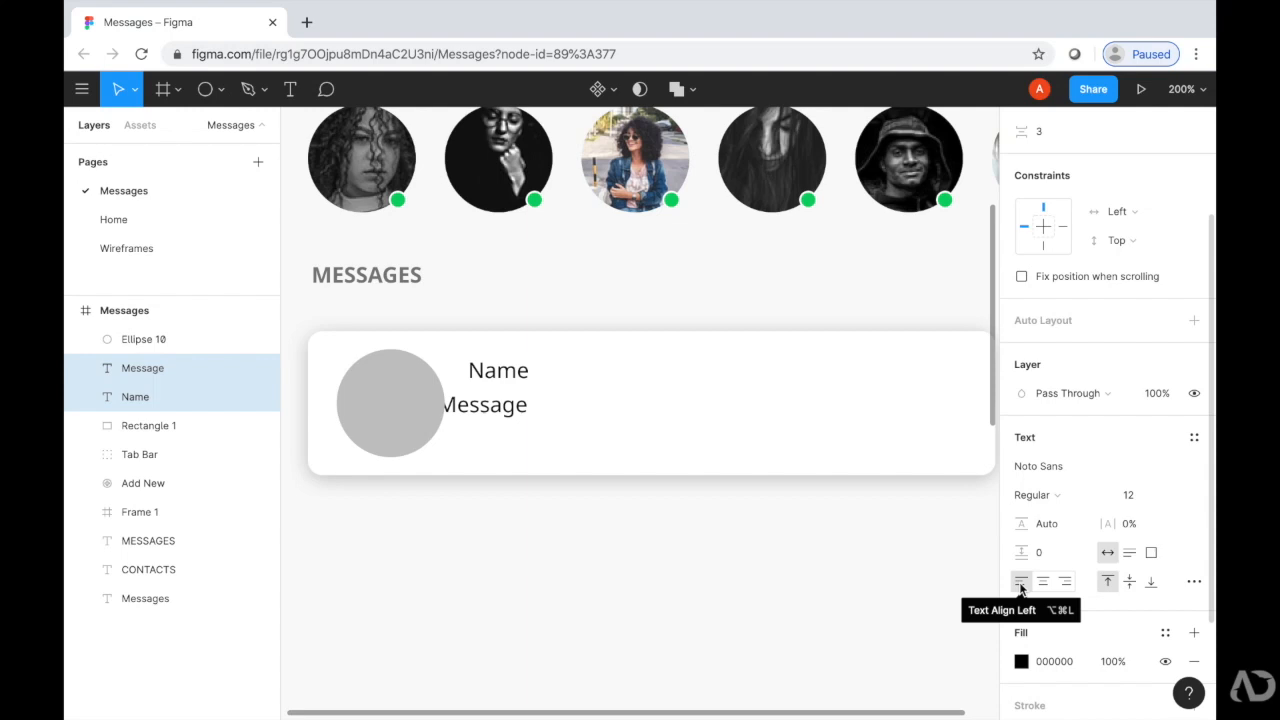
pyautogui.moveTo(508, 410); pyautogui.dragTo(537, 415)
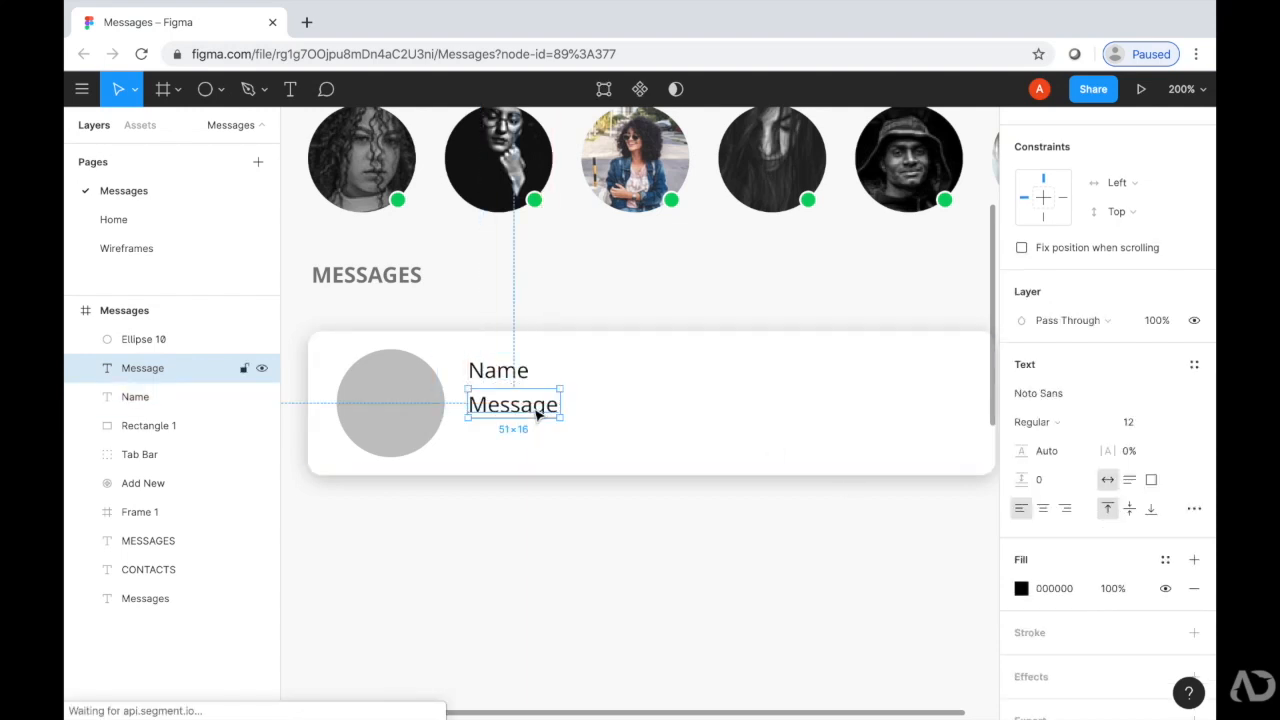
# Make the Name text bold and set its font size to 16.
pyautogui.click(505, 375)
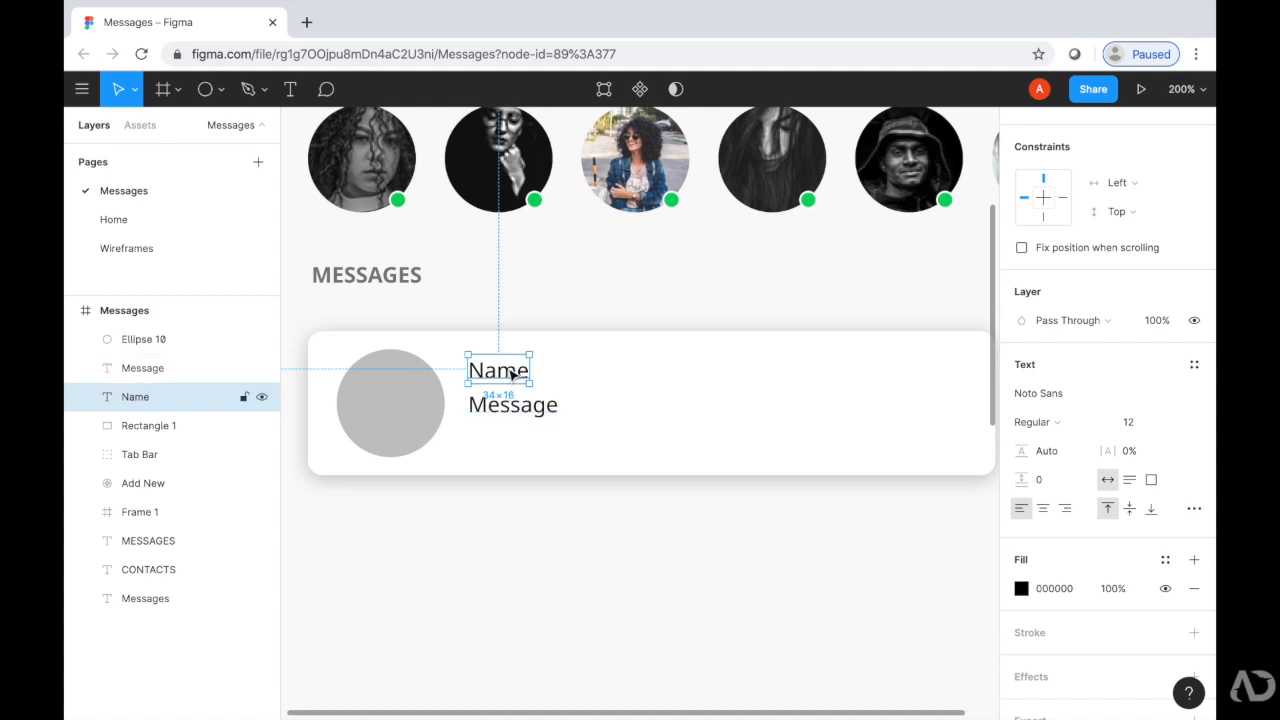
pyautogui.click(1055, 425)
pyautogui.click(1050, 486)
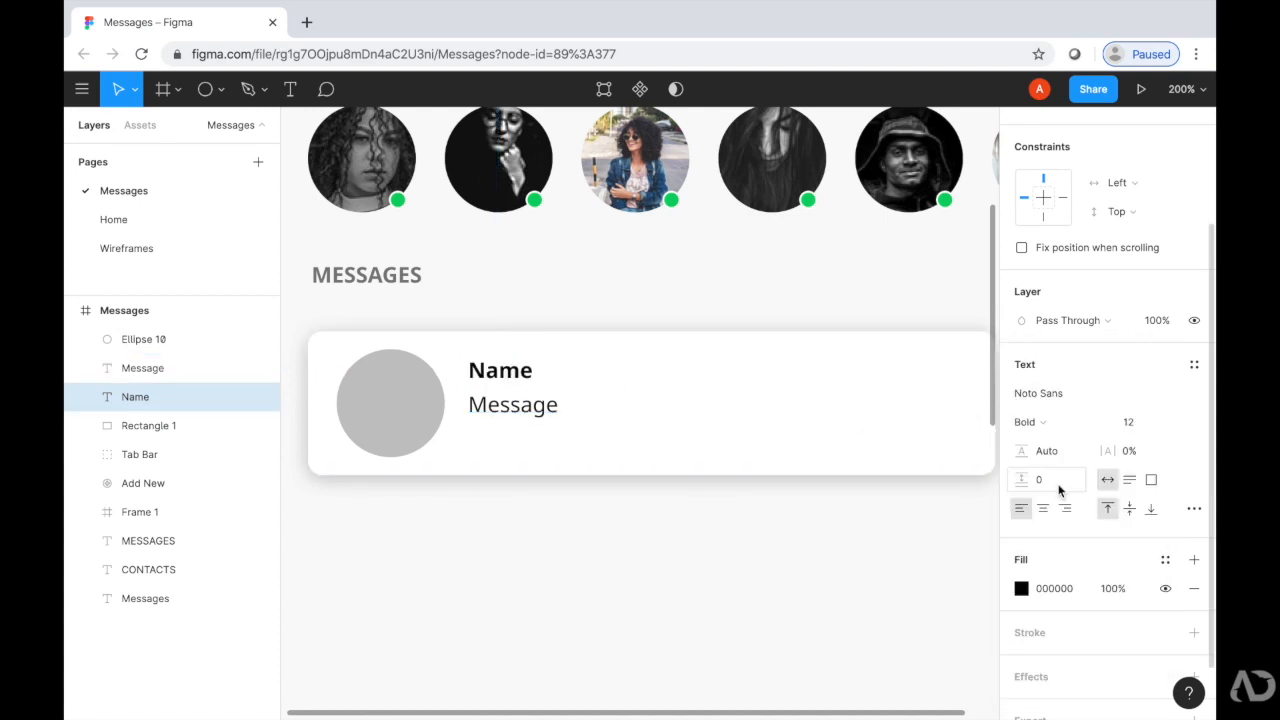
pyautogui.click(1135, 422)
pyautogui.write('16')
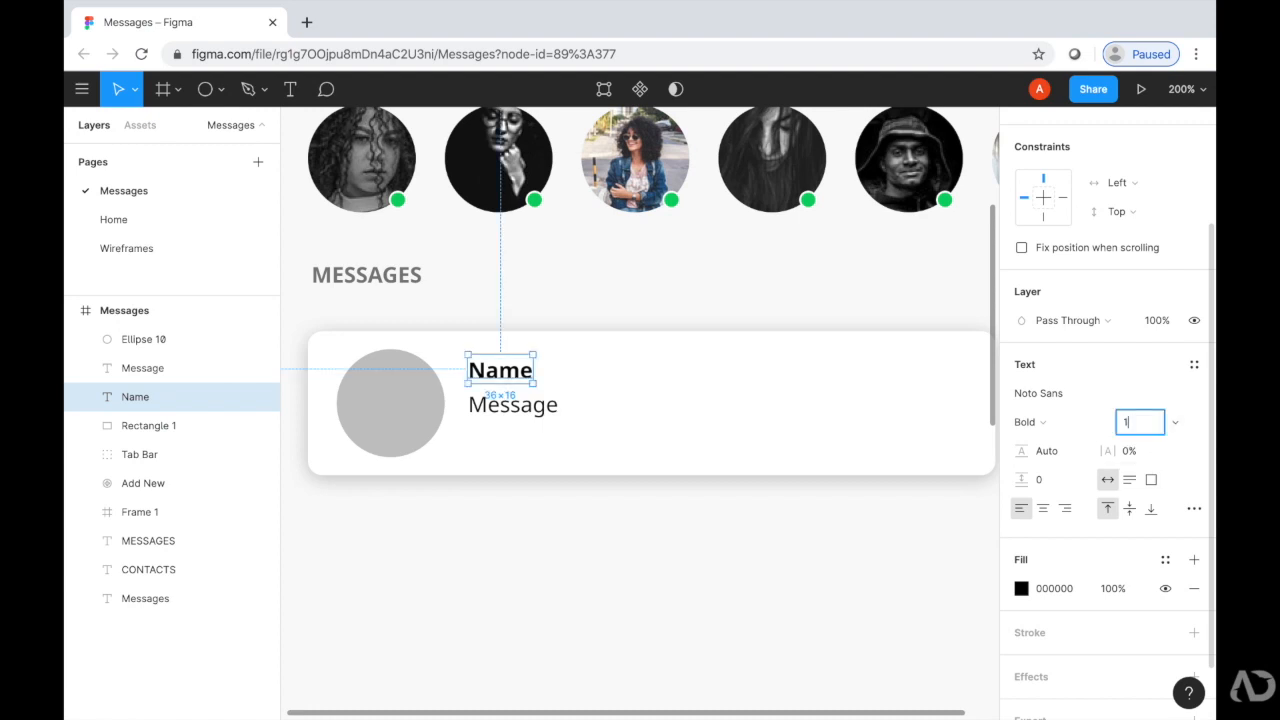
pyautogui.press('Return')
# Move the Message text slightly down to leave more room beneath the Name text.
pyautogui.click(520, 406)
pyautogui.moveTo(540, 405); pyautogui.dragTo(536, 412)
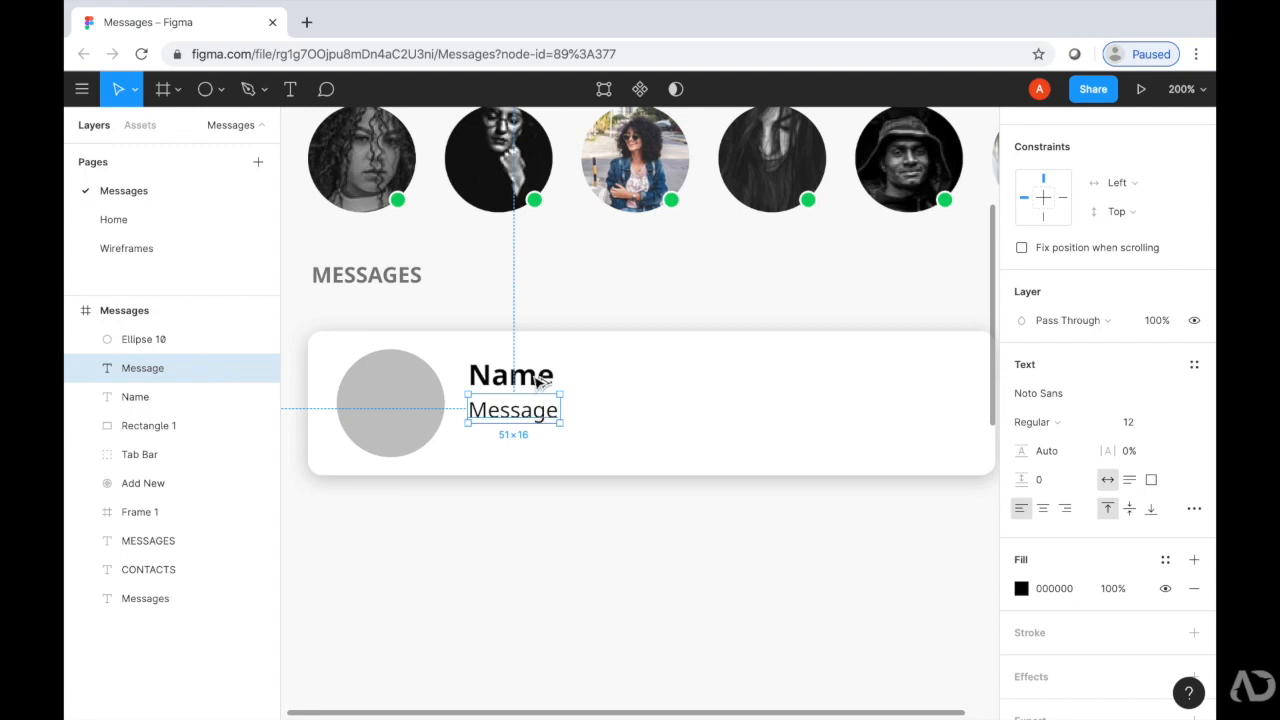
pyautogui.click(580, 406)
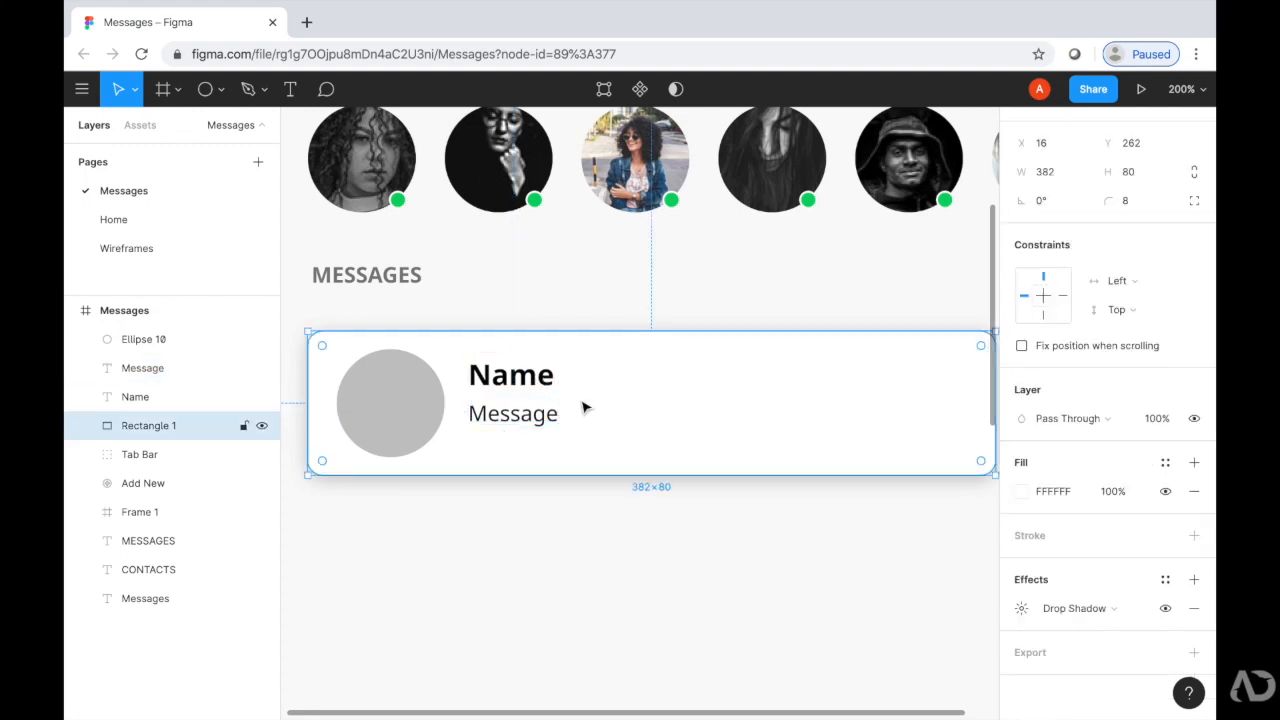
# Duplicate the Message text into the card's upper right area and change the copy's wording to "Time".
pyautogui.hscroll(3, 583, 406)
pyautogui.click(478, 426)
pyautogui.moveTo(455, 418); pyautogui.dragTo(853, 375)
pyautogui.press('Right')
pyautogui.doubleClick(858, 374)
pyautogui.write('Time')
pyautogui.click(848, 428)
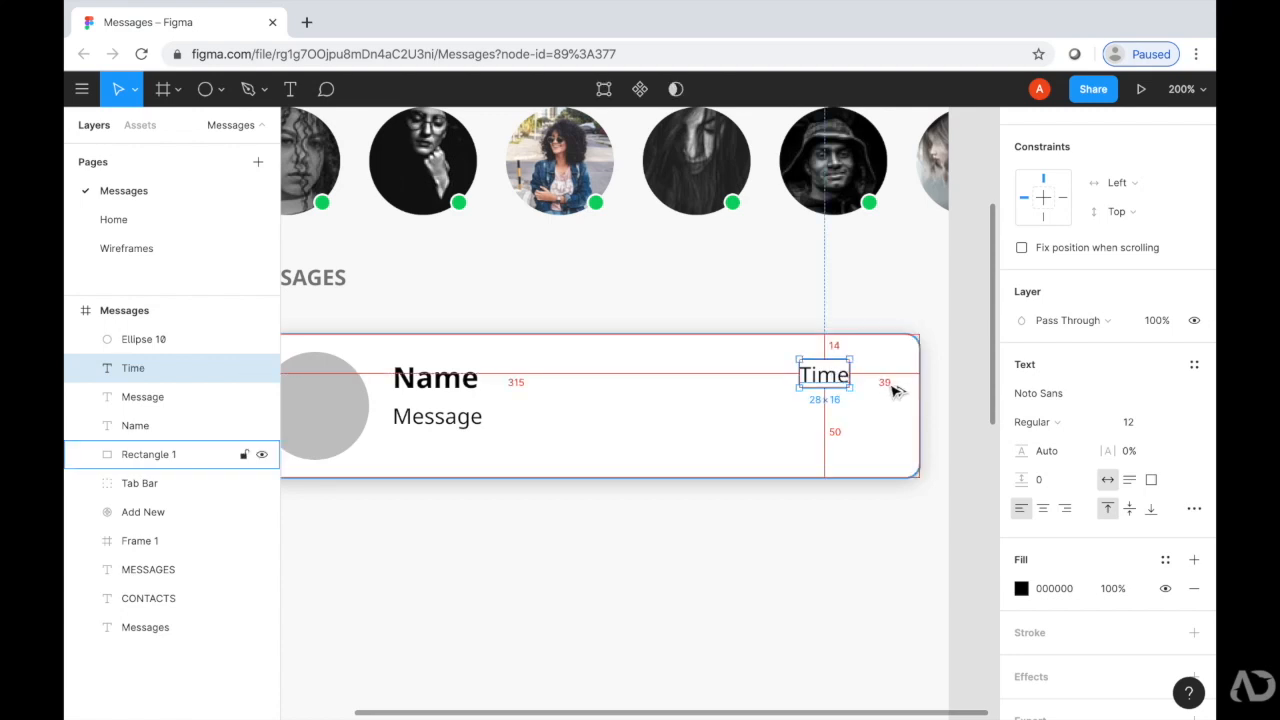
# Move the Time text closer to the card's right edge so its margin matches the circle's margin on the left.
pyautogui.moveTo(823, 375); pyautogui.dragTo(863, 375)
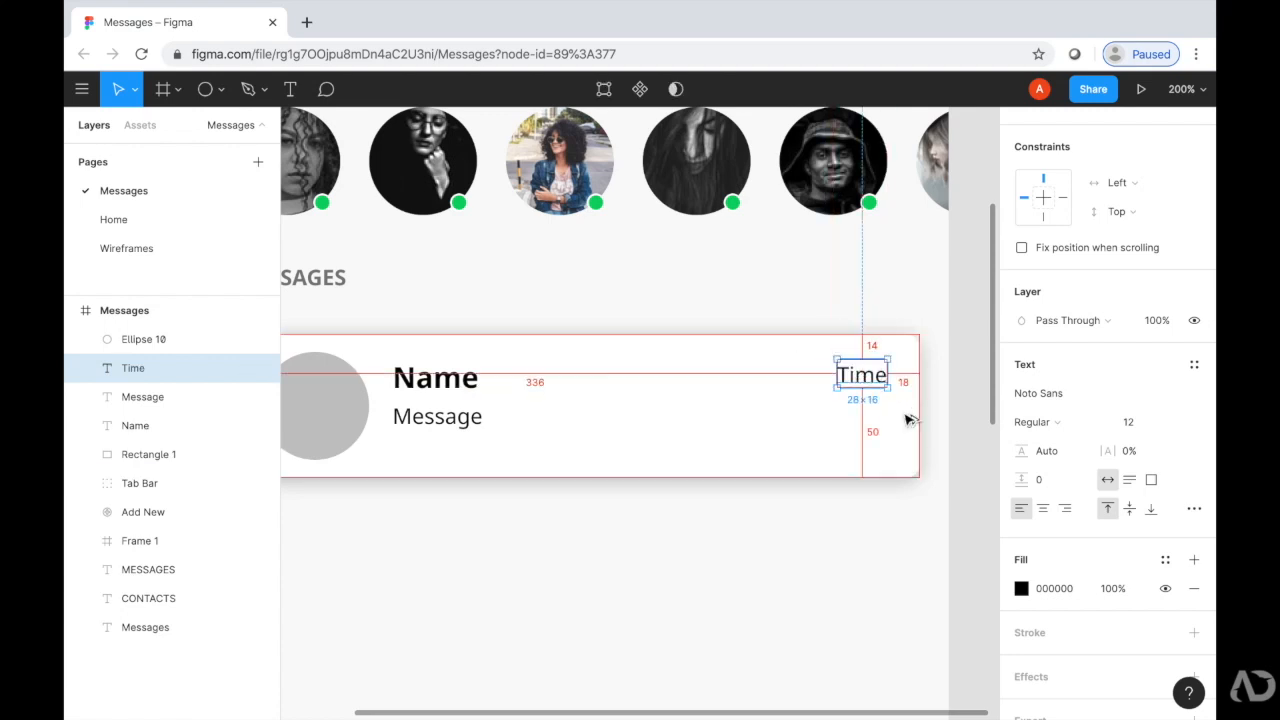
pyautogui.press('Right')
pyautogui.press('Right')
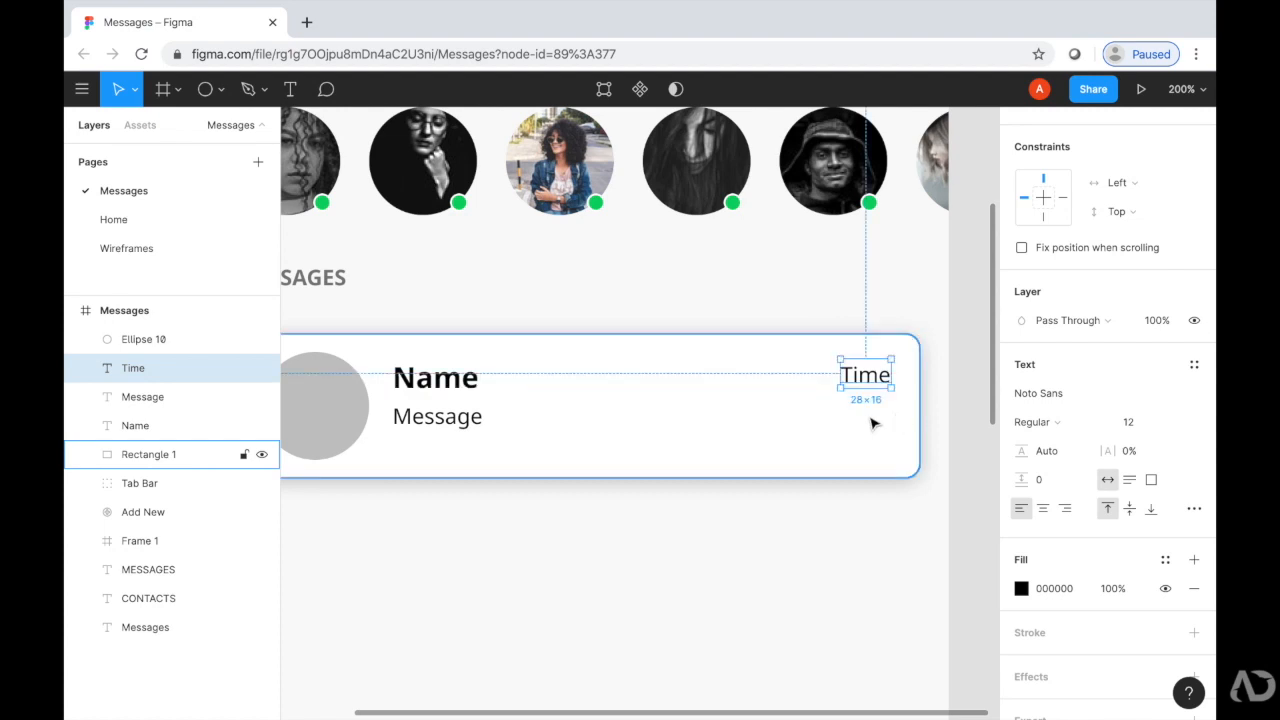
# Group the card rectangle with its Message, Name and Time texts and the grey circle.
pyautogui.click(814, 431)
pyautogui.scroll(-2, 814, 431)
pyautogui.hscroll(-2, 814, 431)
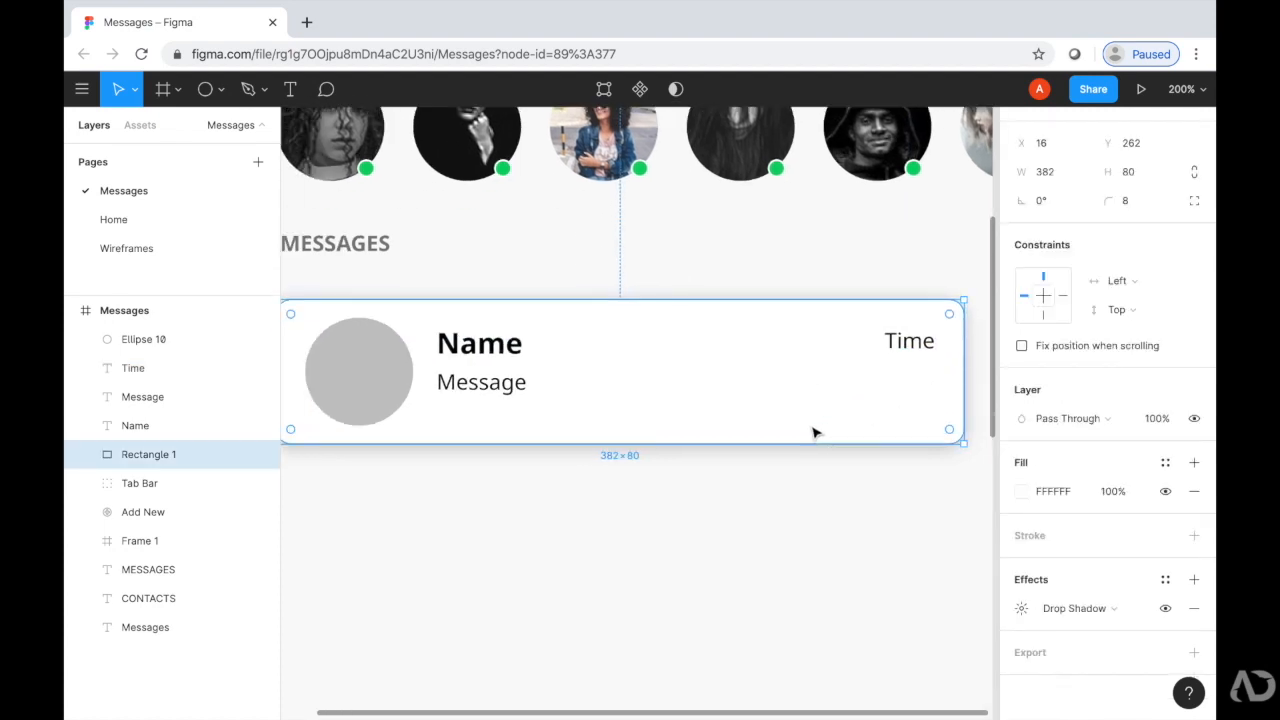
pyautogui.scroll(-1, 812, 415)
pyautogui.hscroll(-1, 812, 415)
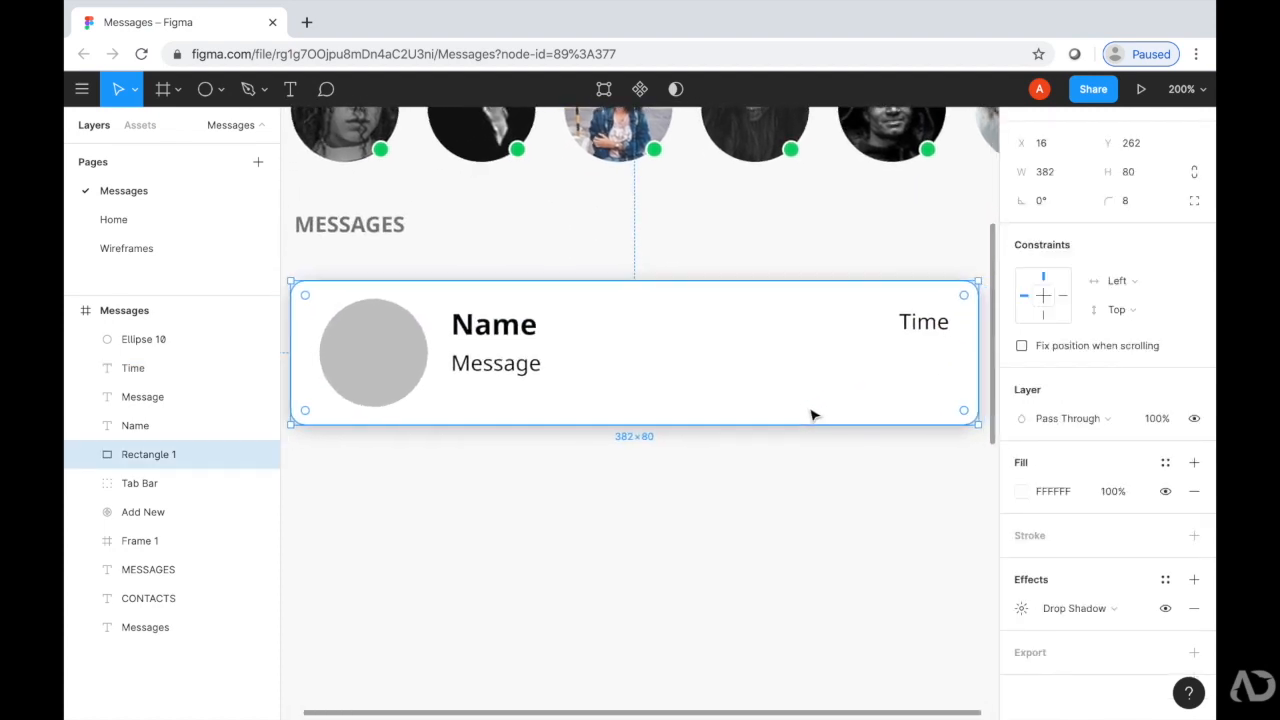
pyautogui.keyDown('shift'); pyautogui.click(508, 366); pyautogui.keyUp('shift')
pyautogui.keyDown('shift'); pyautogui.click(508, 323); pyautogui.keyUp('shift')
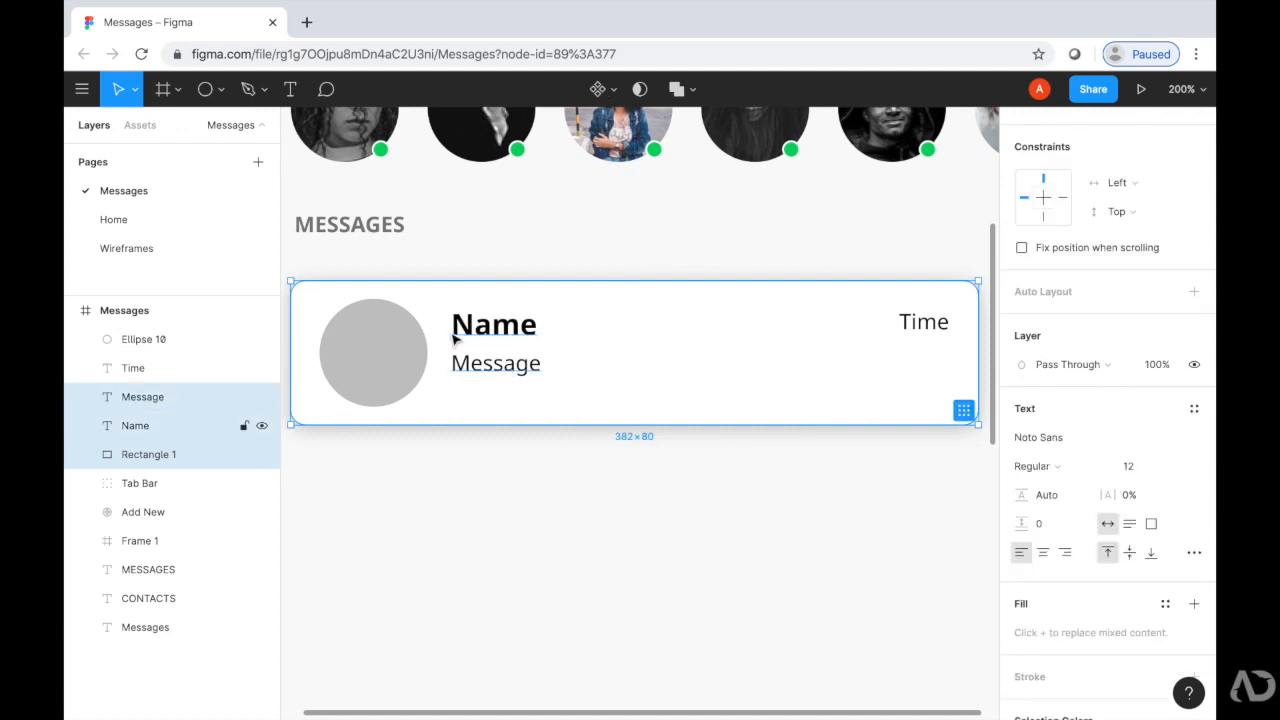
pyautogui.keyDown('shift'); pyautogui.click(373, 352); pyautogui.keyUp('shift')
pyautogui.keyDown('shift'); pyautogui.click(952, 325); pyautogui.keyUp('shift')
pyautogui.hotkey('ctrl', 'g')
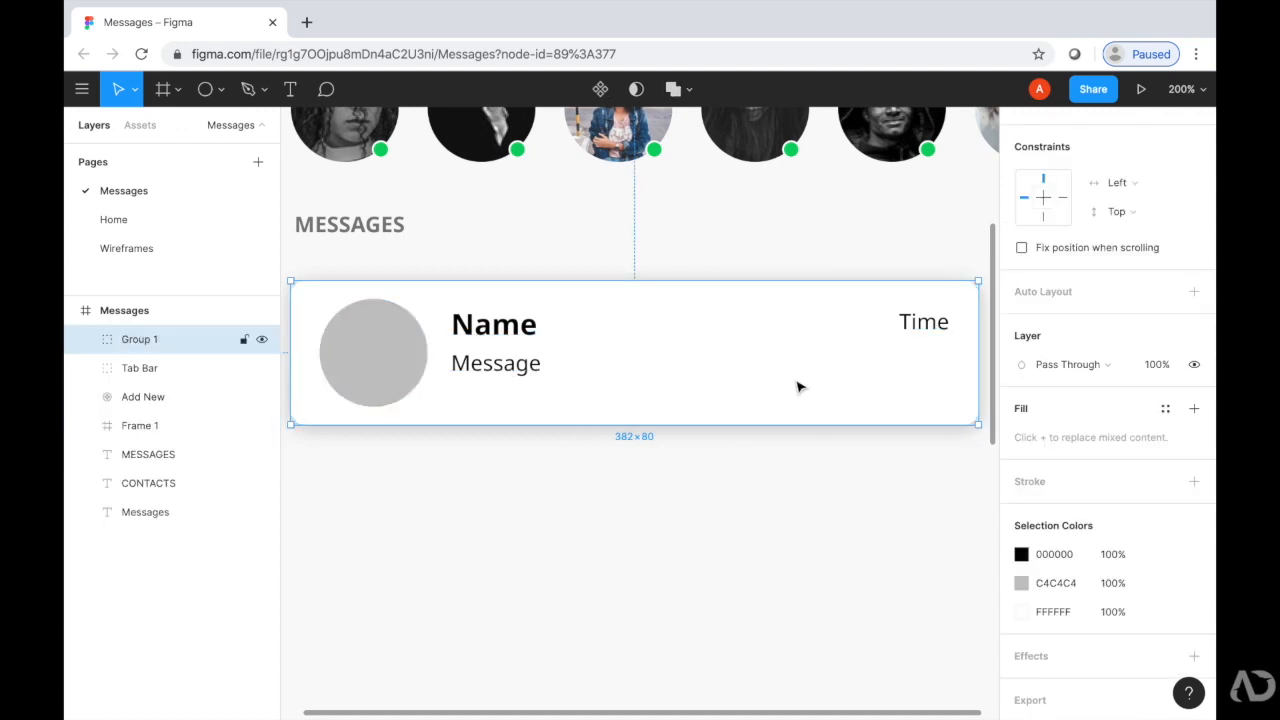
# Rename the new card group as Message.
pyautogui.hotkey('ctrl', 'r')
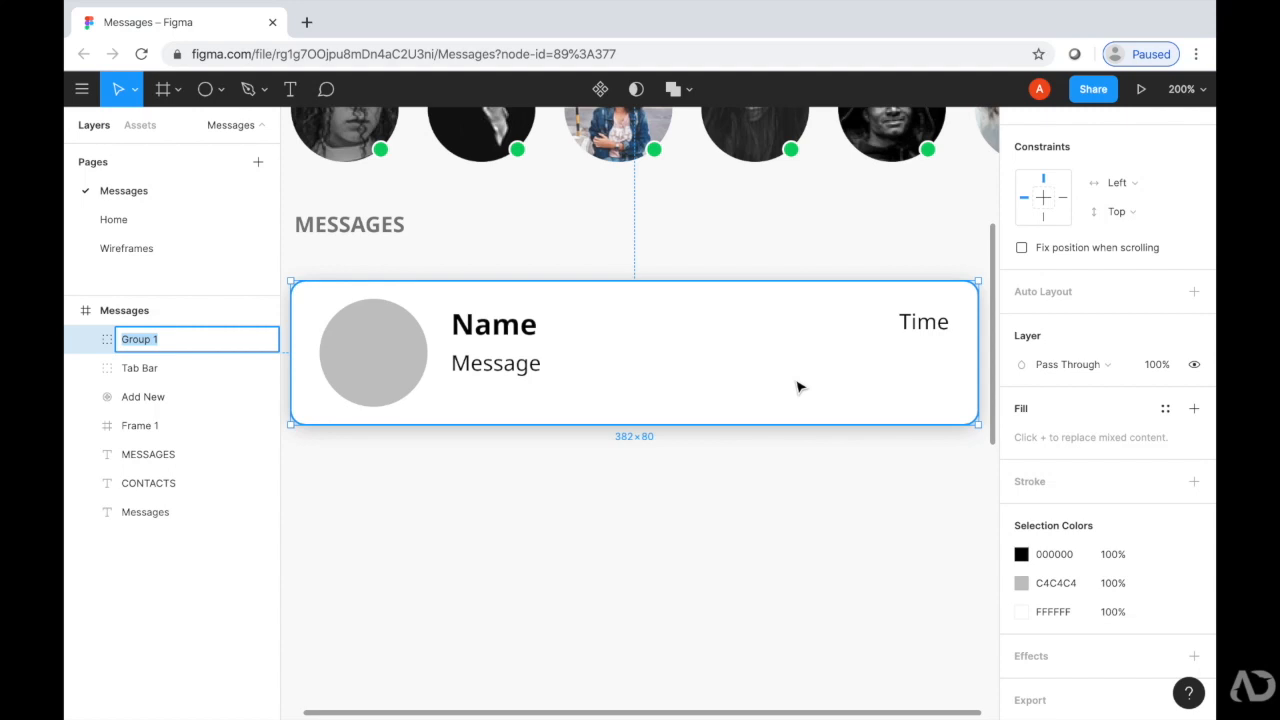
pyautogui.write('M')
pyautogui.press('Return')
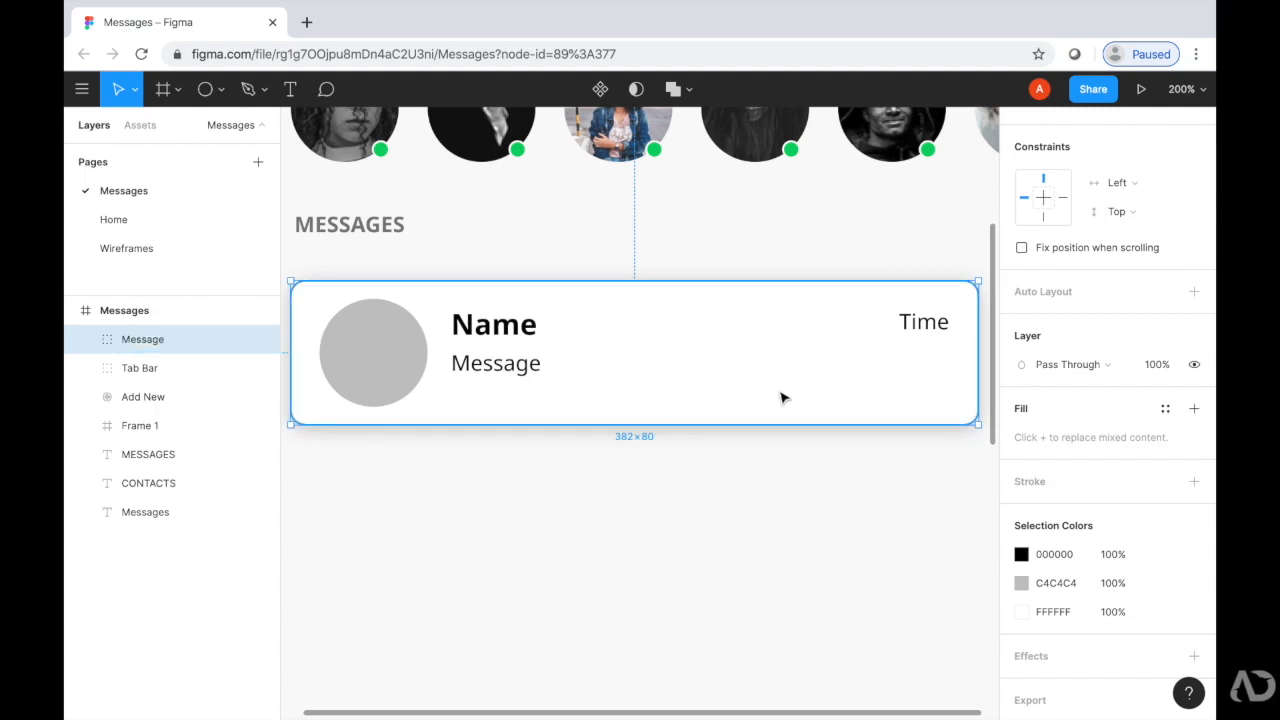
# Turn the Message group into a reusable component.
pyautogui.hotkey('shift', '0')
pyautogui.scroll(-2, 783, 398)
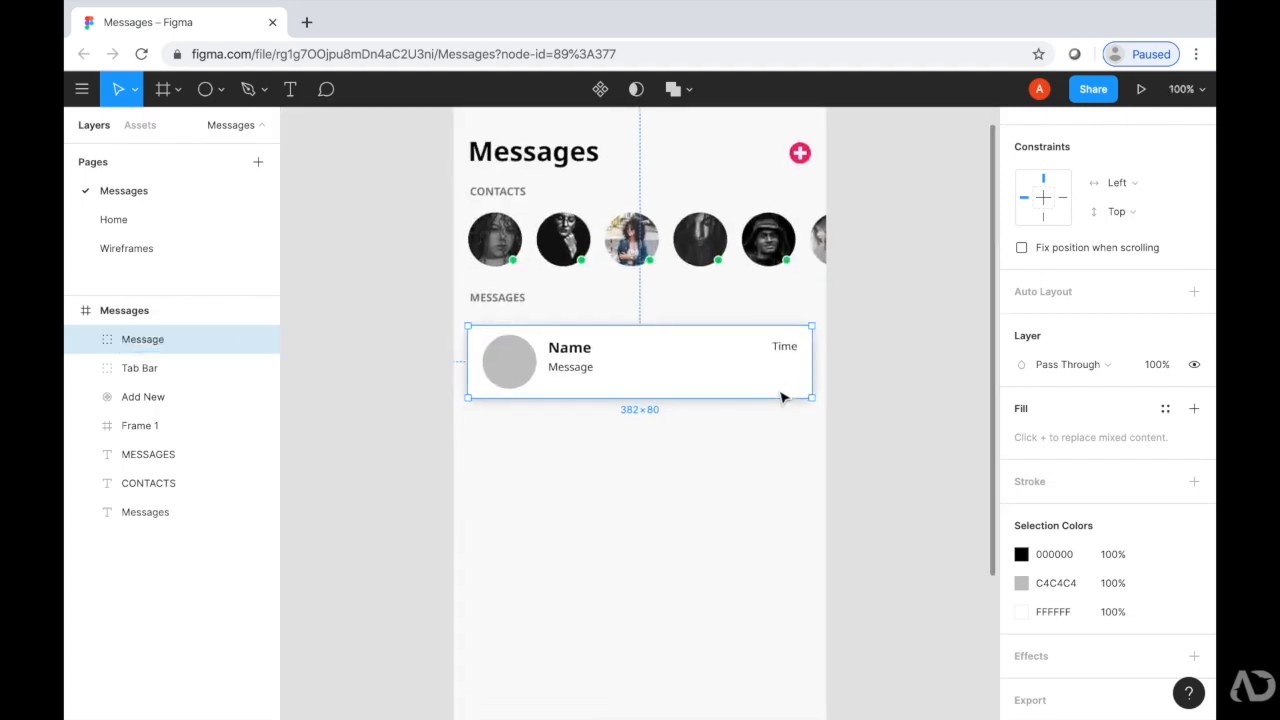
pyautogui.rightClick(733, 359)
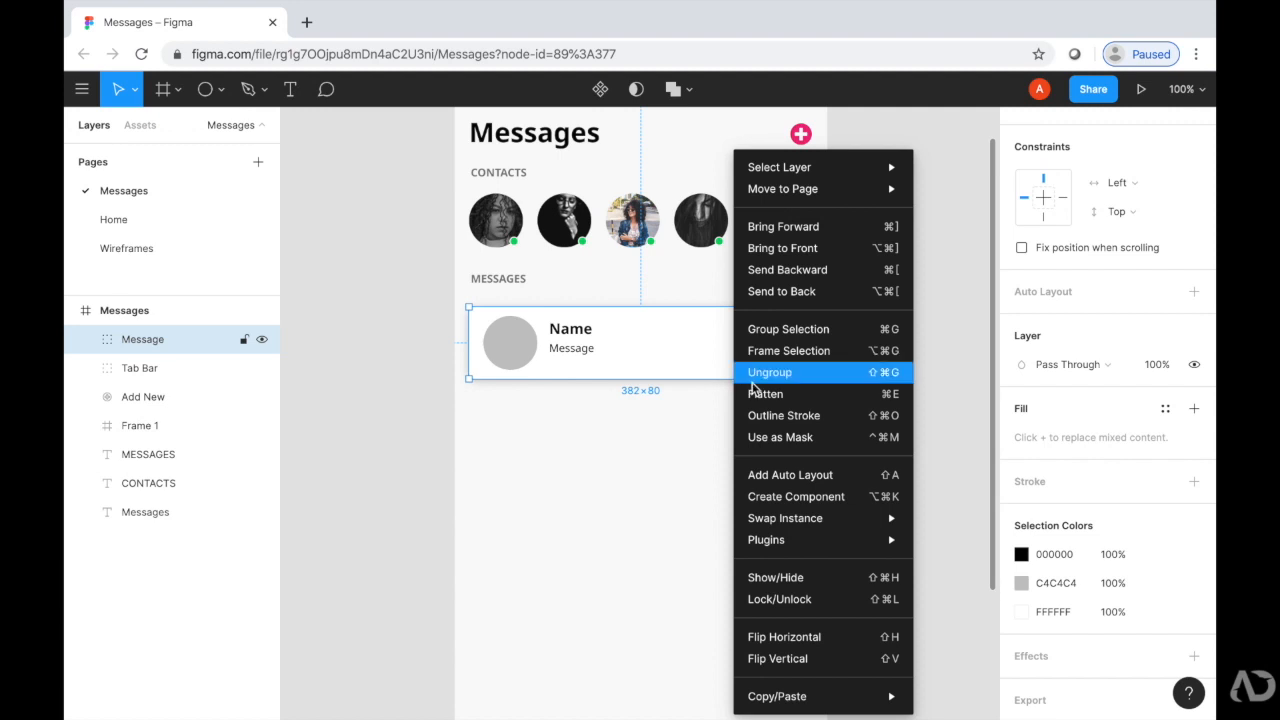
pyautogui.click(771, 495)
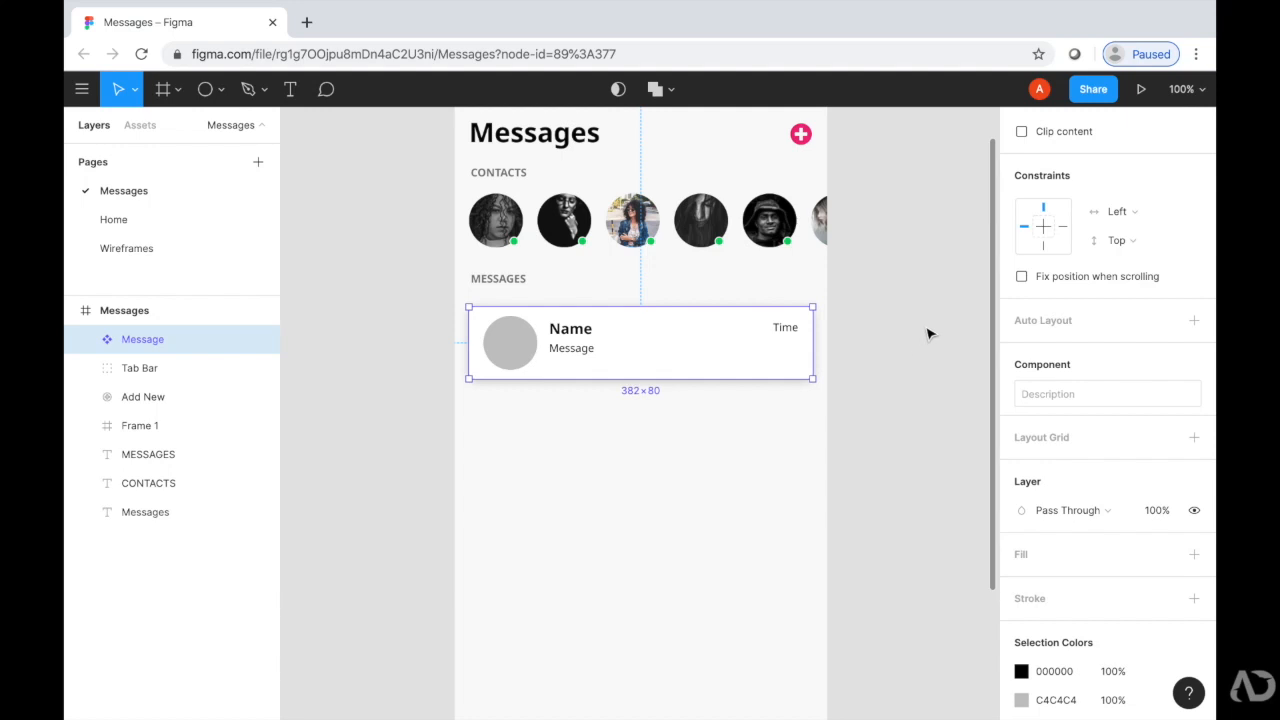
# Copy the Message component and stack three instances below it, spaced 16 apart.
pyautogui.click(900, 355)
pyautogui.click(765, 342)
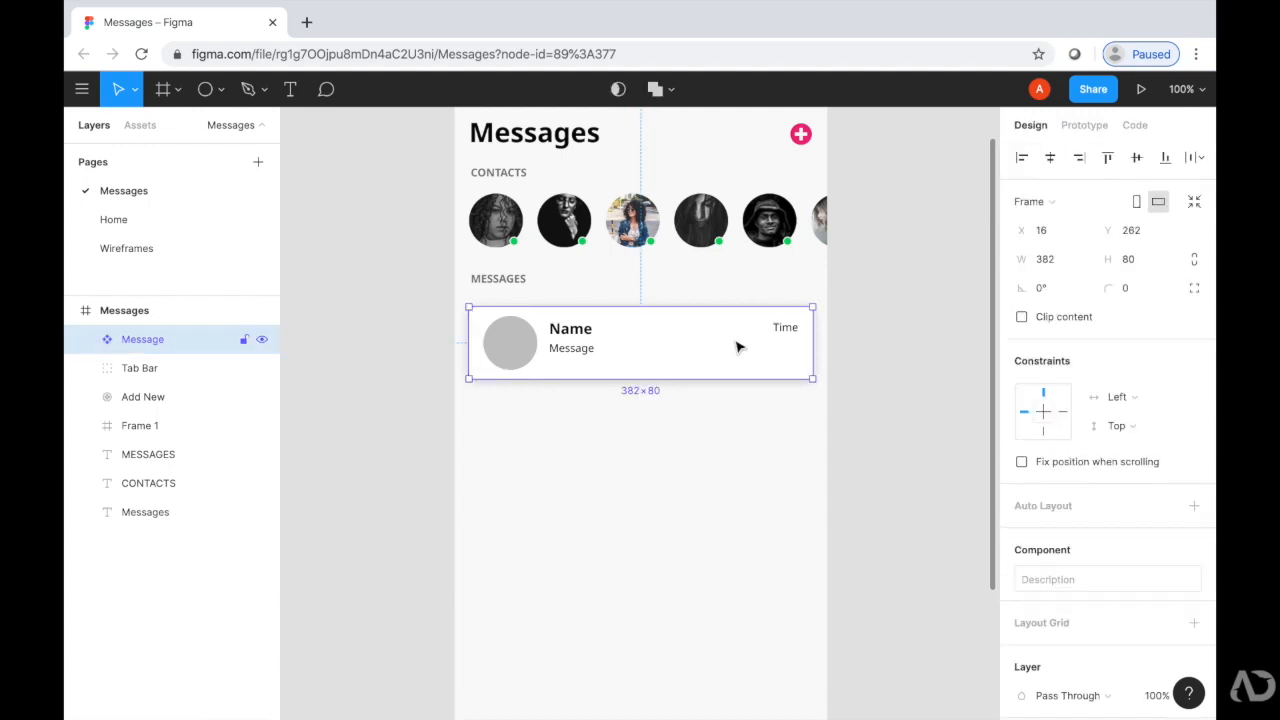
pyautogui.hotkey('ctrl', 'v')
pyautogui.moveTo(737, 347); pyautogui.dragTo(737, 434)
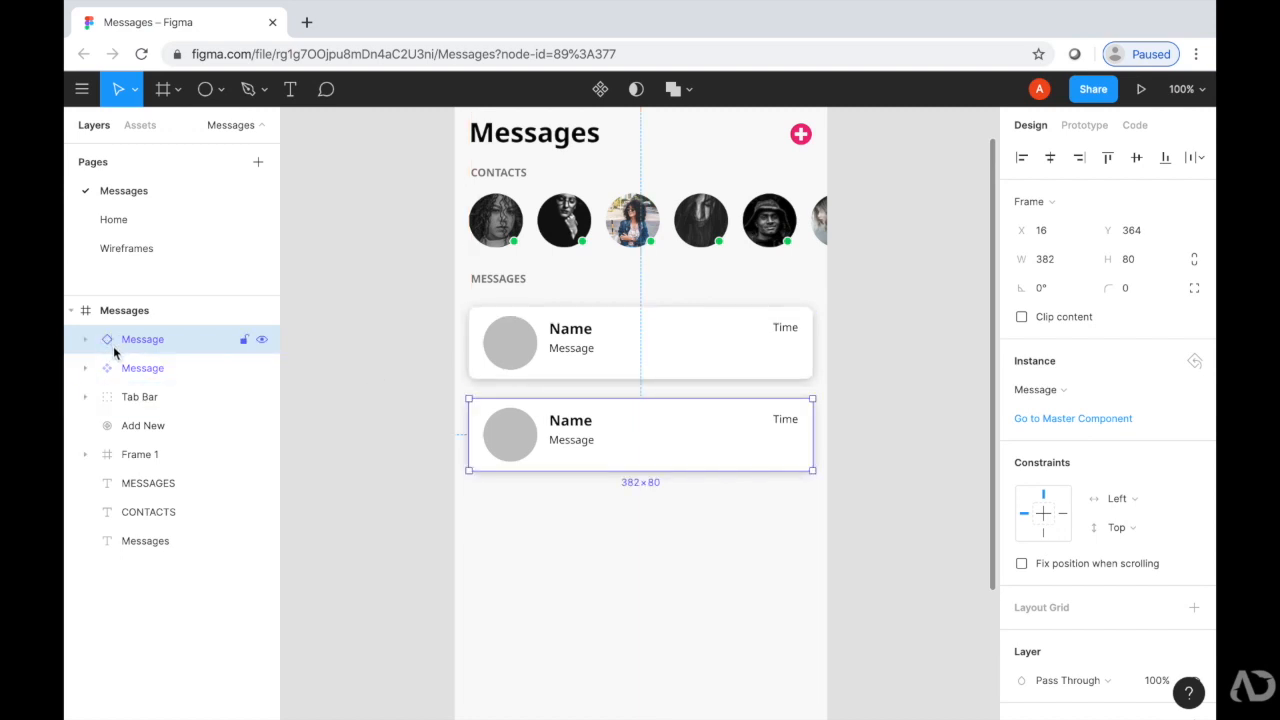
pyautogui.click(664, 449)
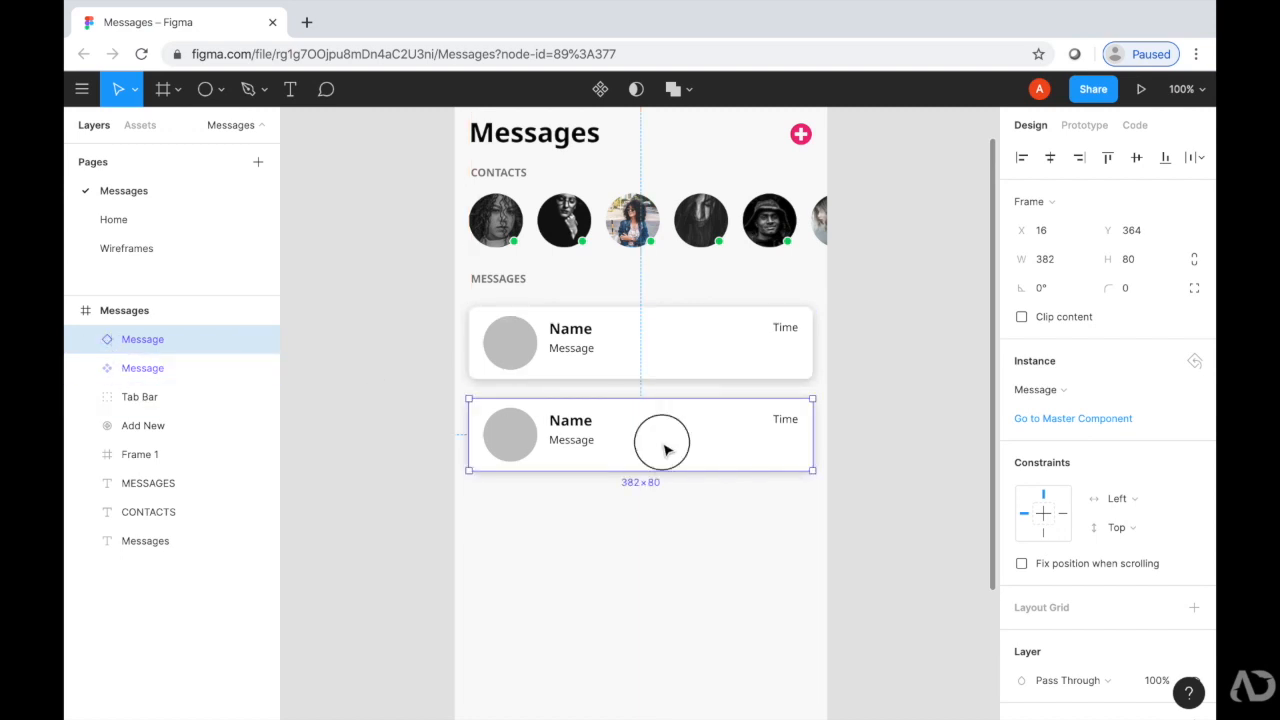
pyautogui.moveTo(666, 440); pyautogui.dragTo(660, 614)
# Align the left edges of all four message cards.
pyautogui.keyDown('shift'); pyautogui.click(666, 540); pyautogui.keyUp('shift')
pyautogui.keyDown('shift'); pyautogui.click(666, 455); pyautogui.keyUp('shift')
pyautogui.keyDown('shift'); pyautogui.click(674, 367); pyautogui.keyUp('shift')
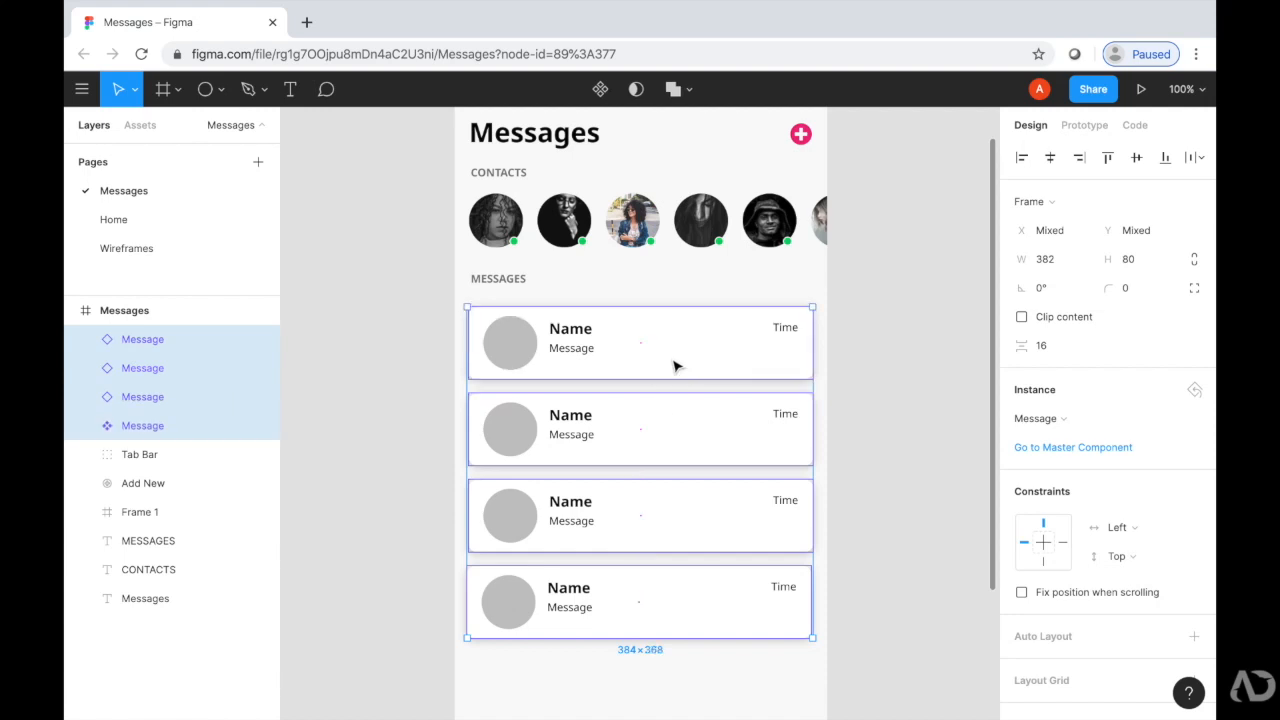
pyautogui.click(1021, 157)
pyautogui.click(869, 400)
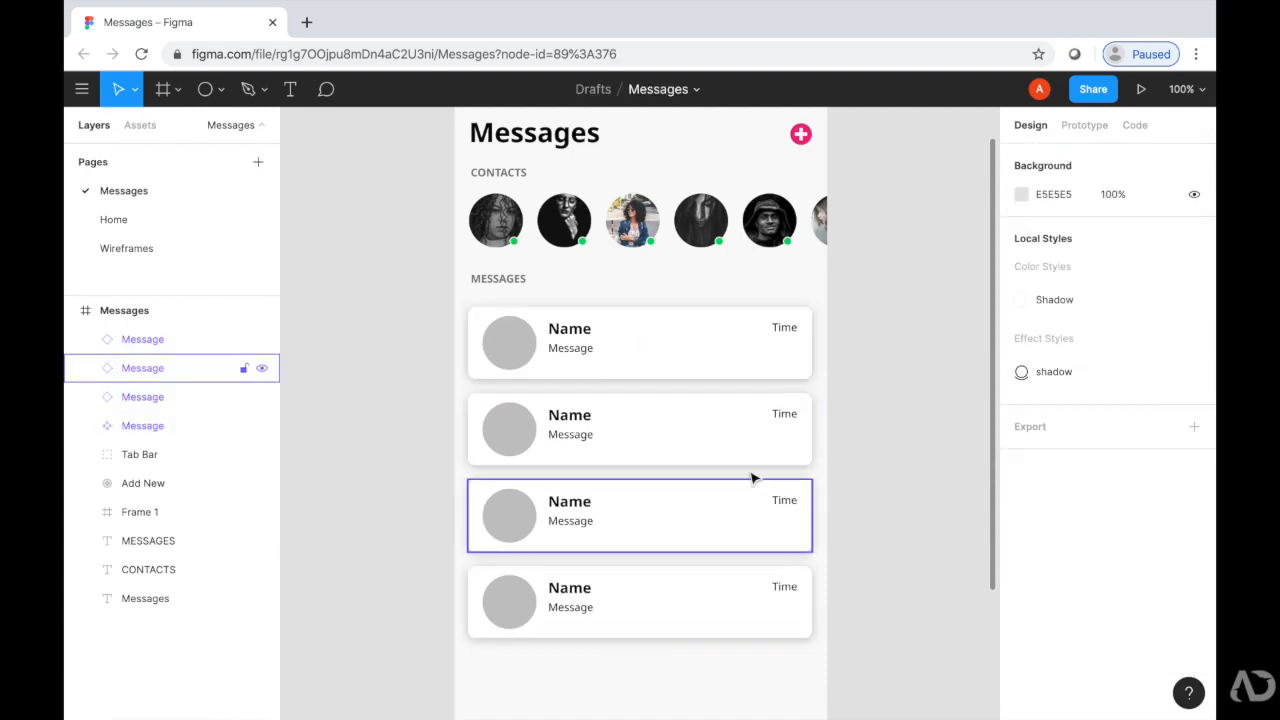
# Move the Message text inside the topmost master card to the right of Name, at X 191 and Y 14.
pyautogui.click(598, 344)
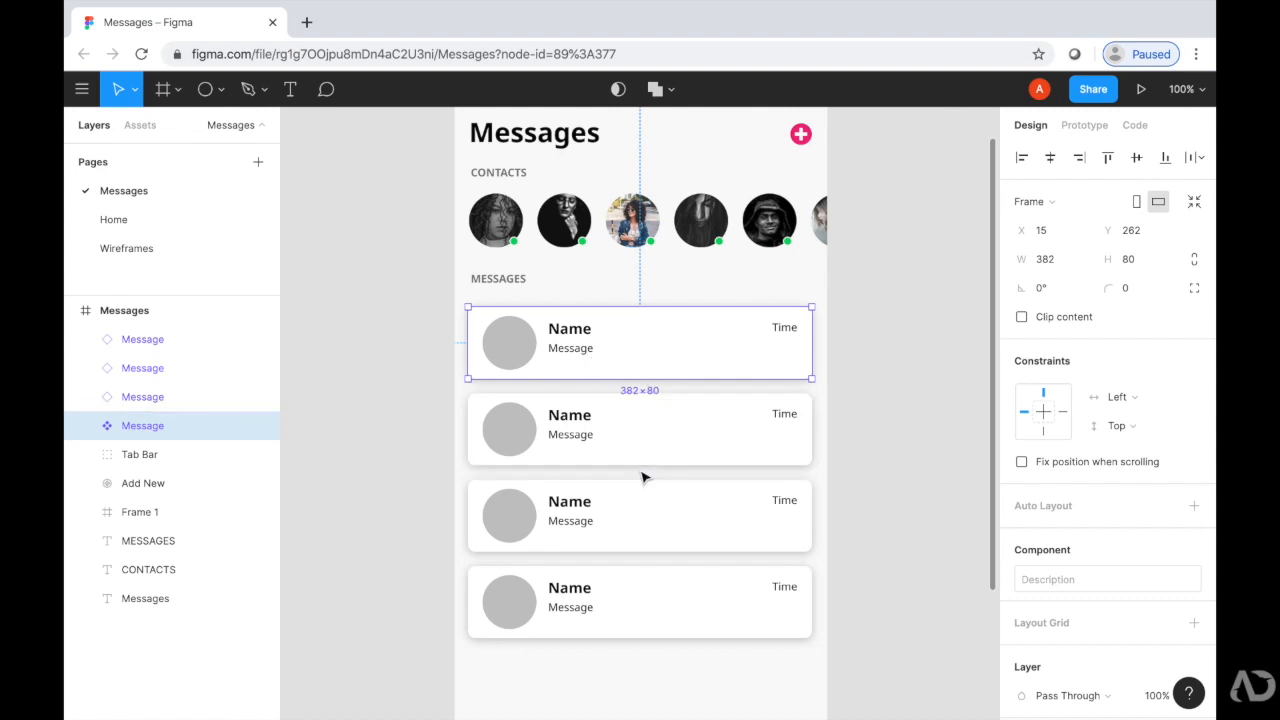
pyautogui.doubleClick(589, 351)
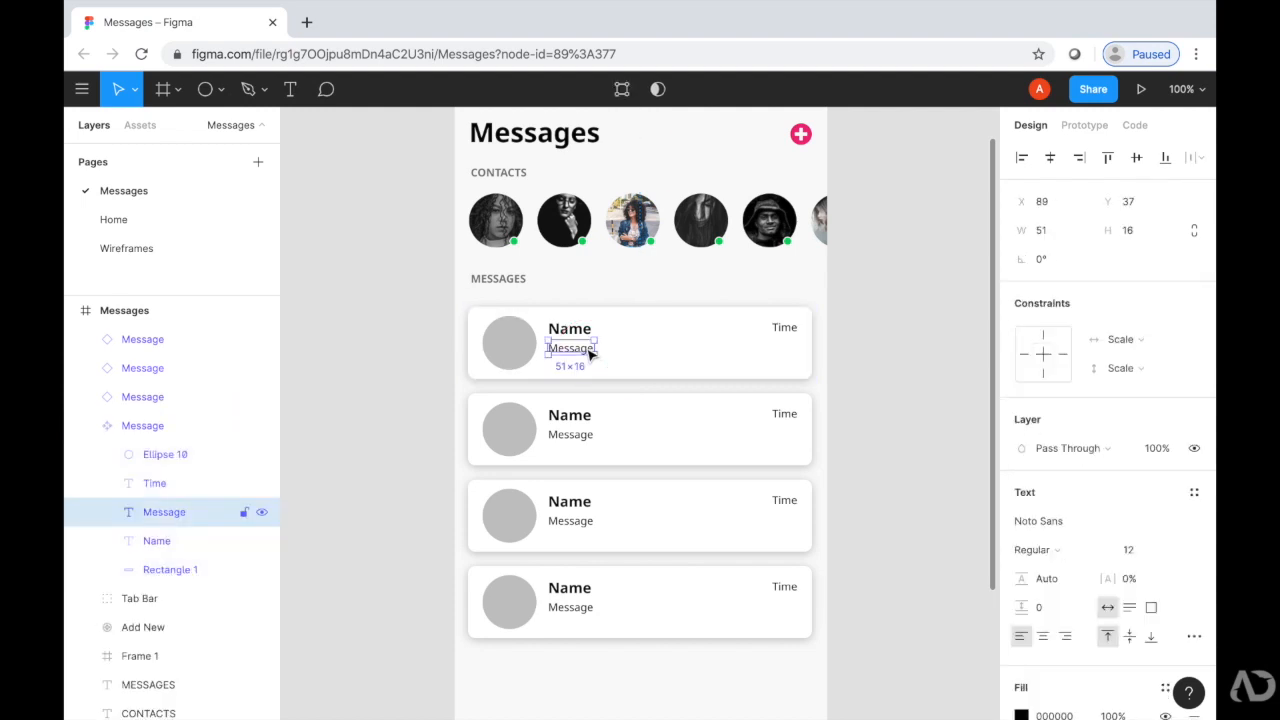
pyautogui.moveTo(576, 347); pyautogui.dragTo(664, 325)
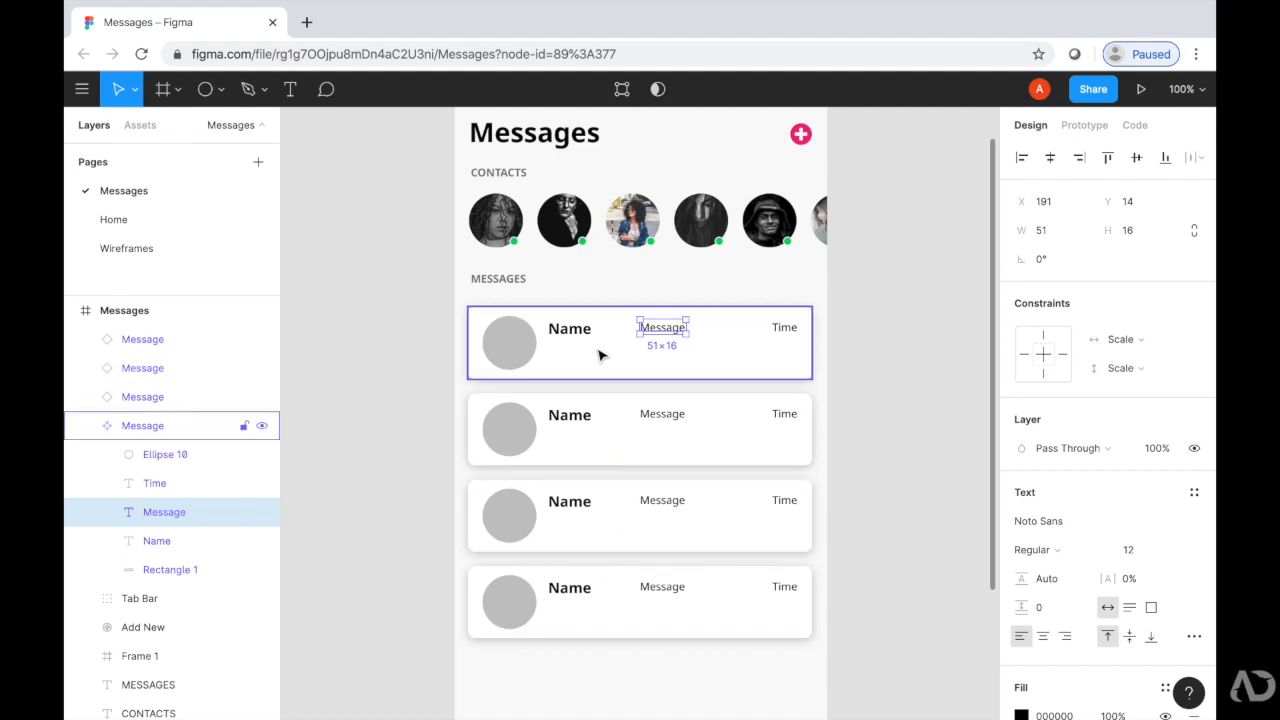
pyautogui.click(389, 376)
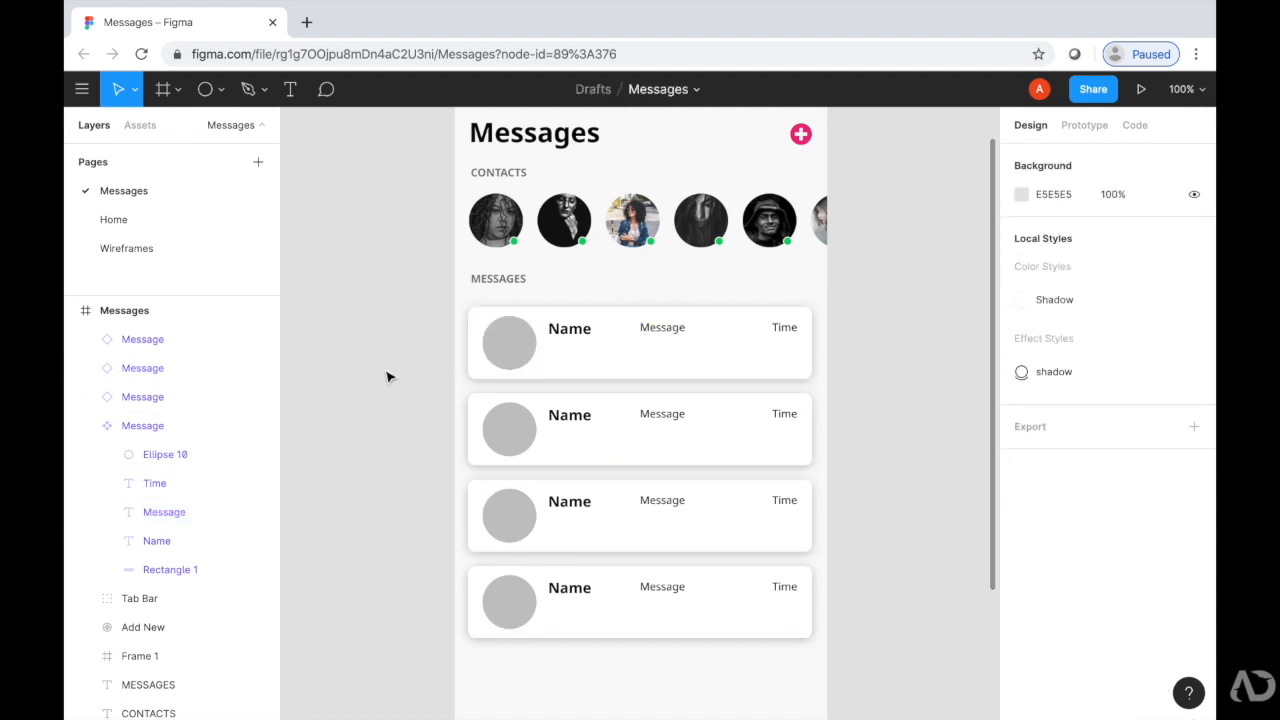
# Undo the last move of the Message text in the master card.
pyautogui.hotkey('ctrl', 'z')
pyautogui.hotkey('ctrl', 'z')
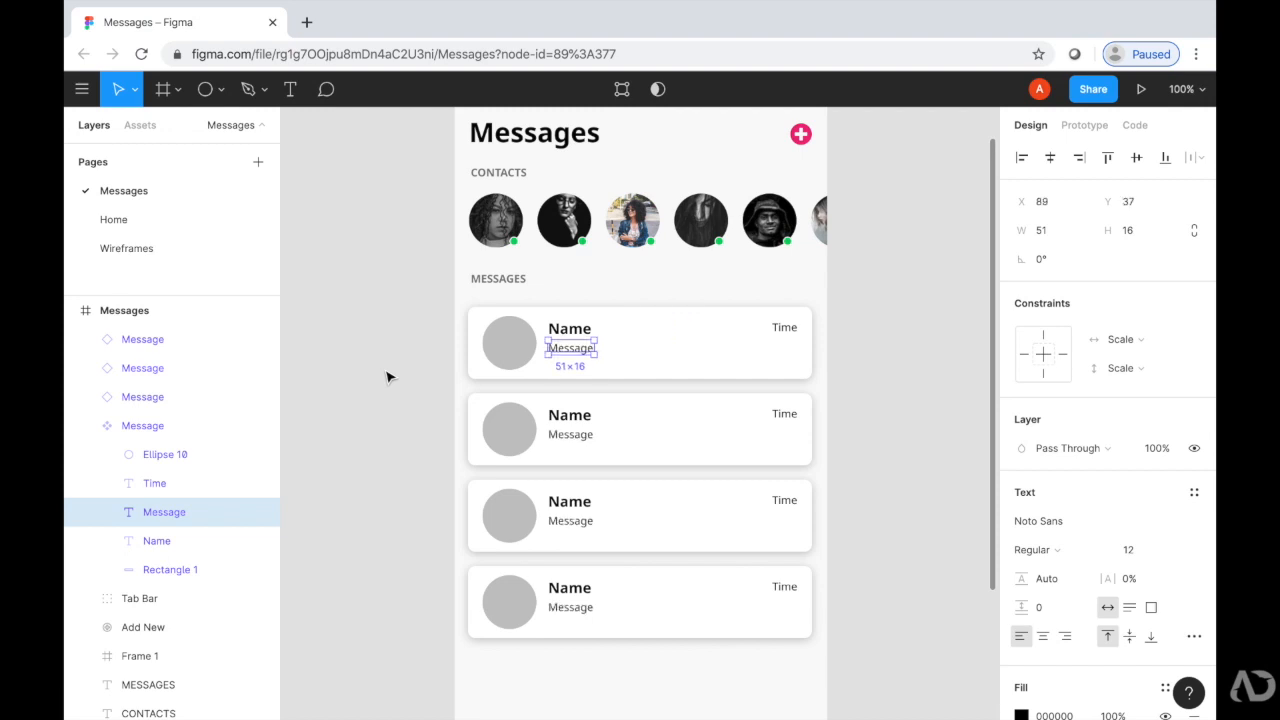
pyautogui.click(389, 376)
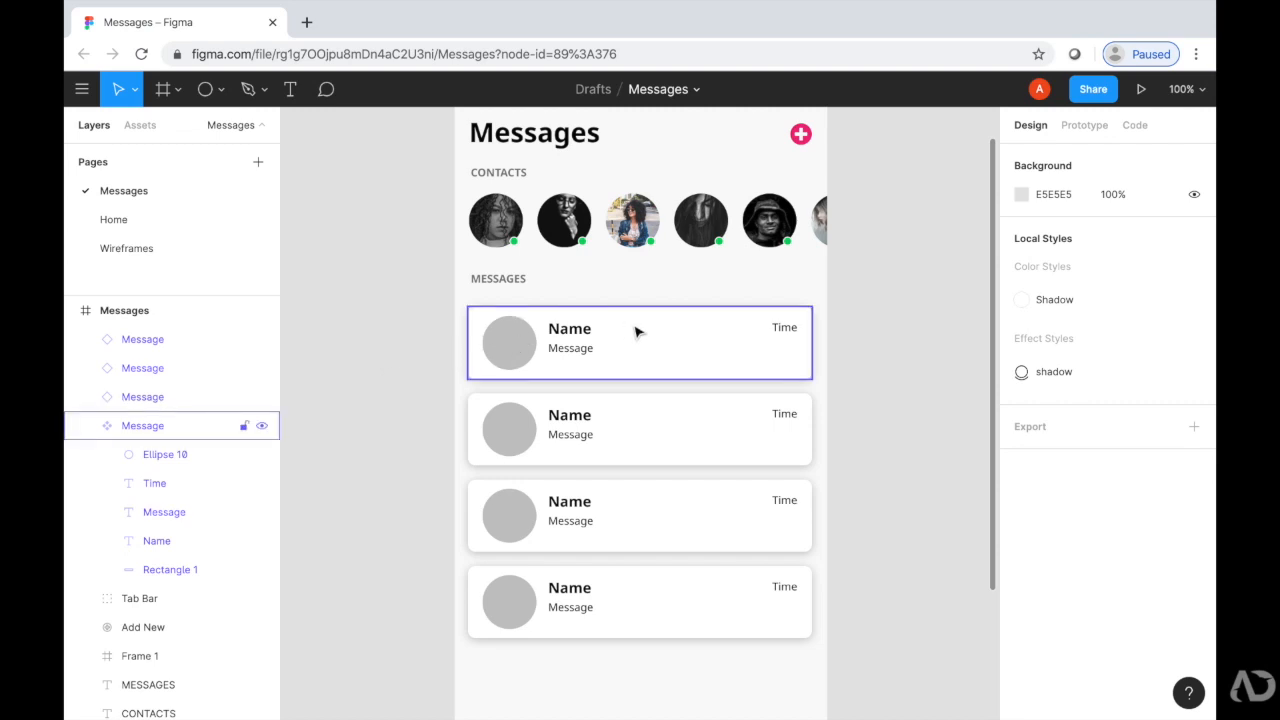
# Replace the Name text in the master card with a sample contact's first name.
pyautogui.scroll(3, 636, 332)
pyautogui.hscroll(-1, 634, 329)
pyautogui.doubleClick(540, 258)
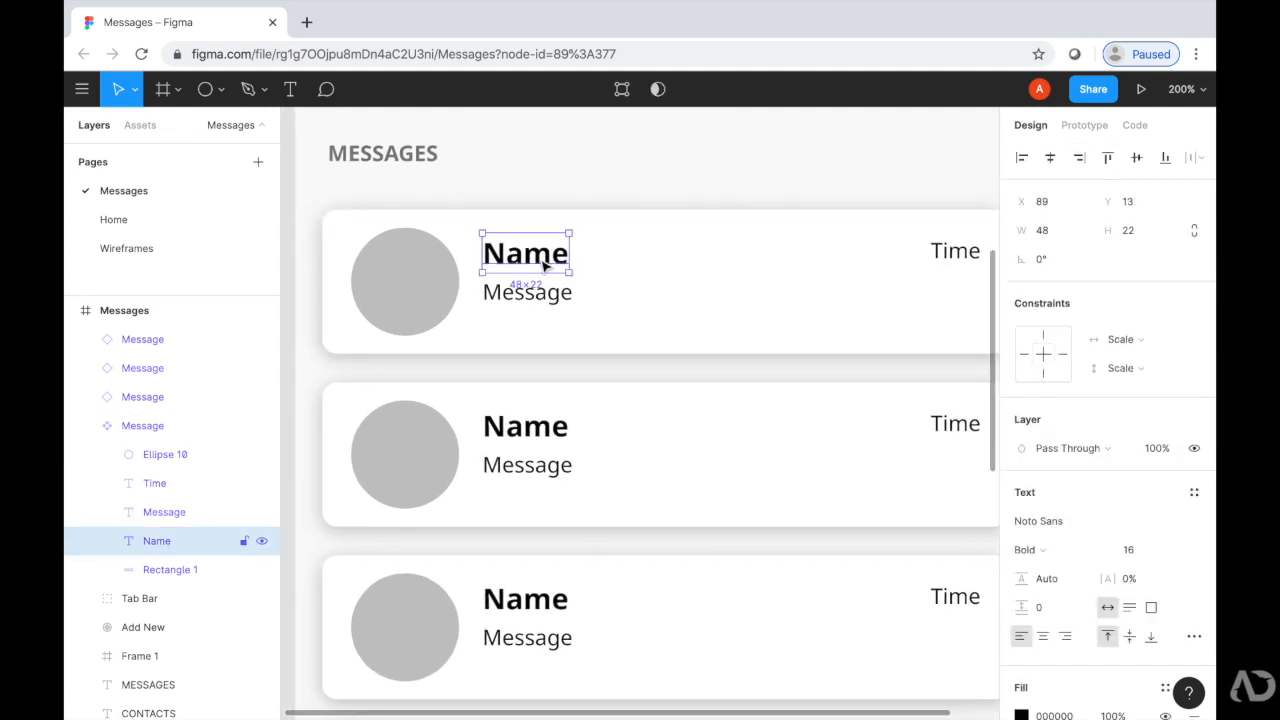
pyautogui.doubleClick(541, 258)
pyautogui.write('Rebecca')
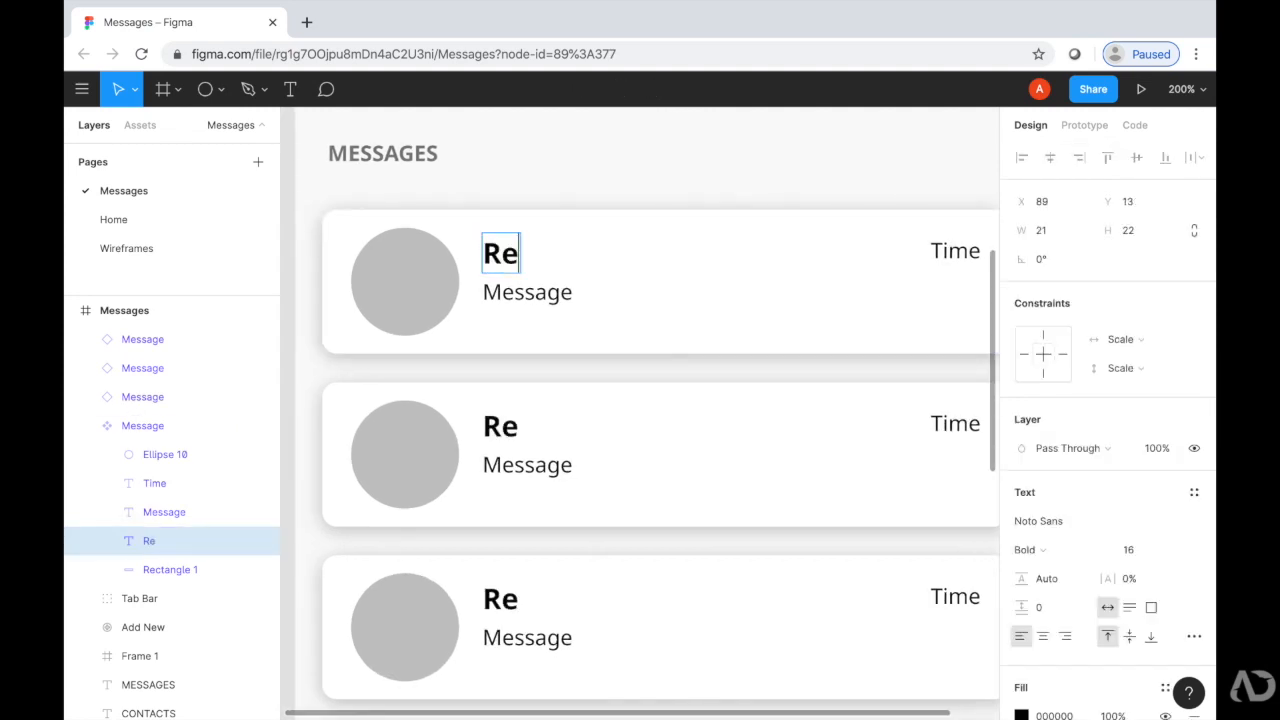
# Replace the Message text in the master card with "Thanks for helping out today. You rock!".
pyautogui.doubleClick(529, 285)
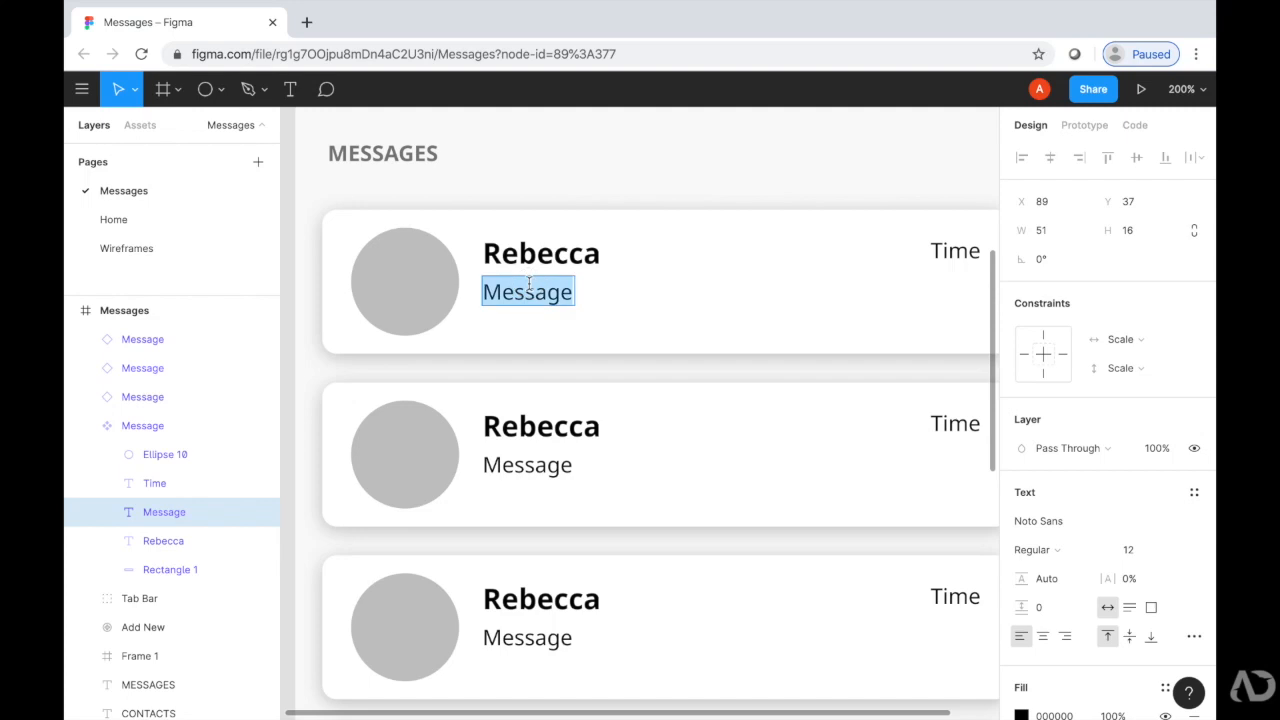
pyautogui.write('T')
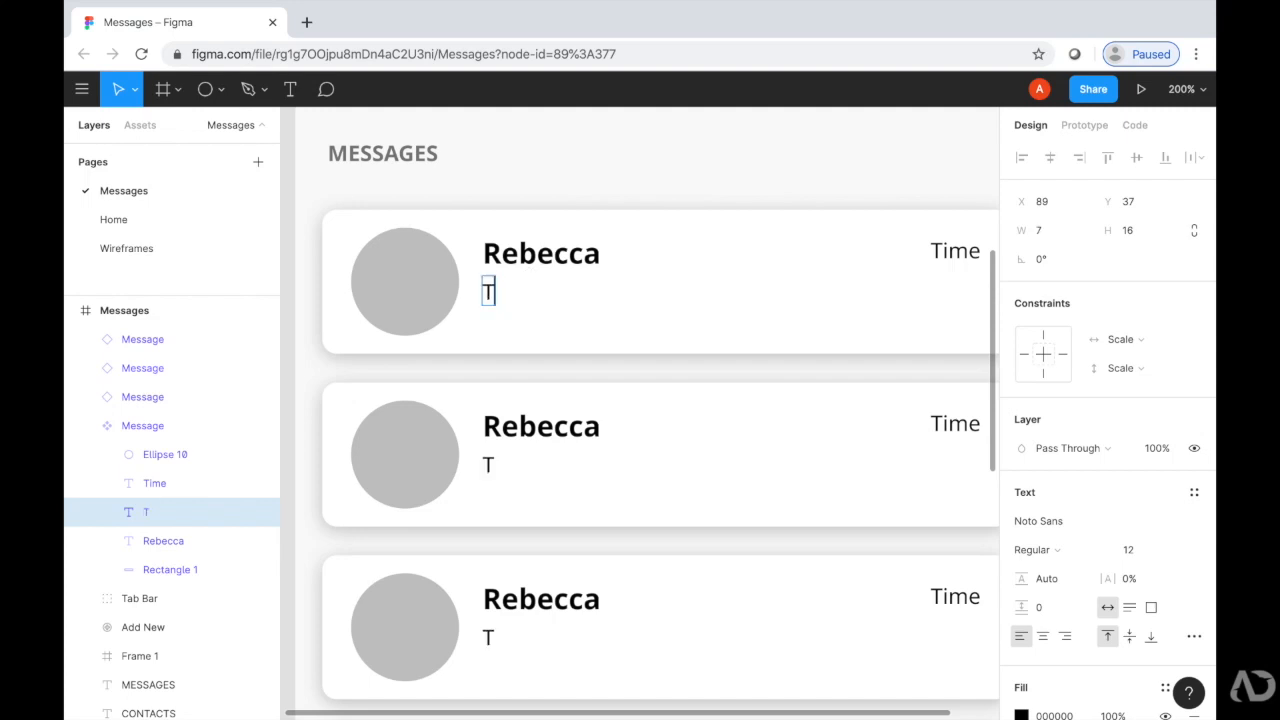
pyautogui.write('hanks for help')
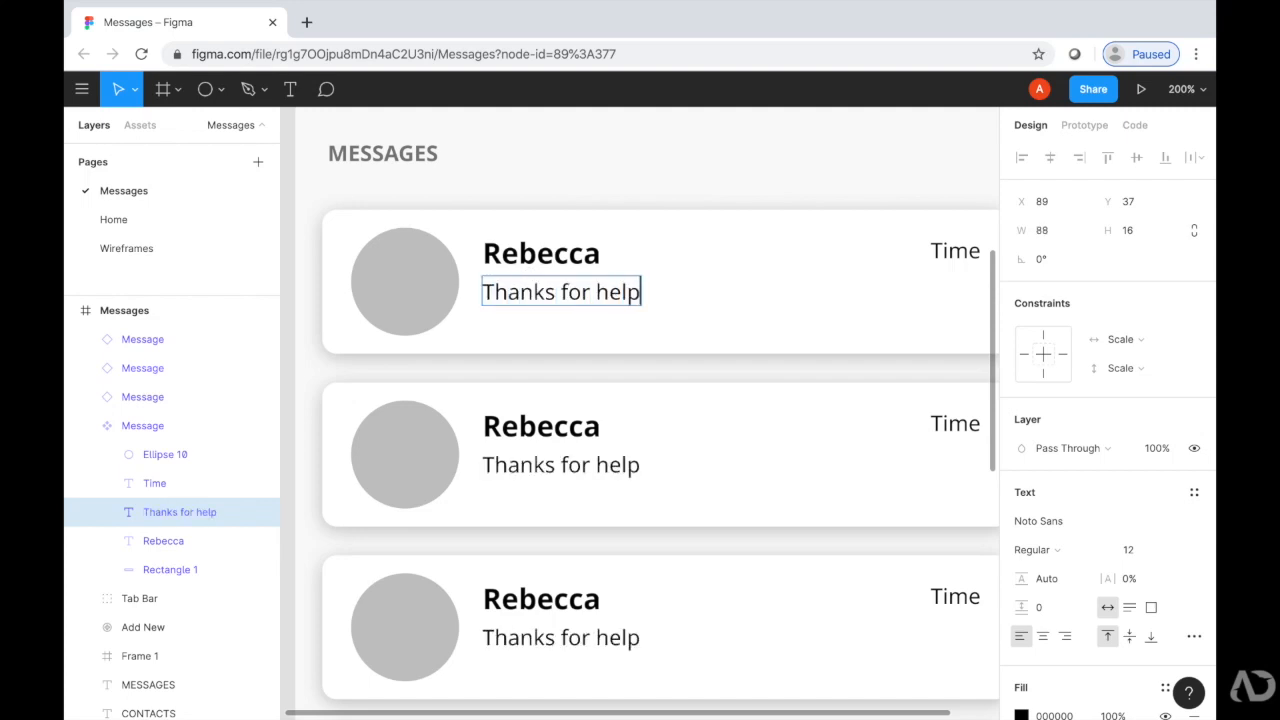
pyautogui.write('ing out today. ')
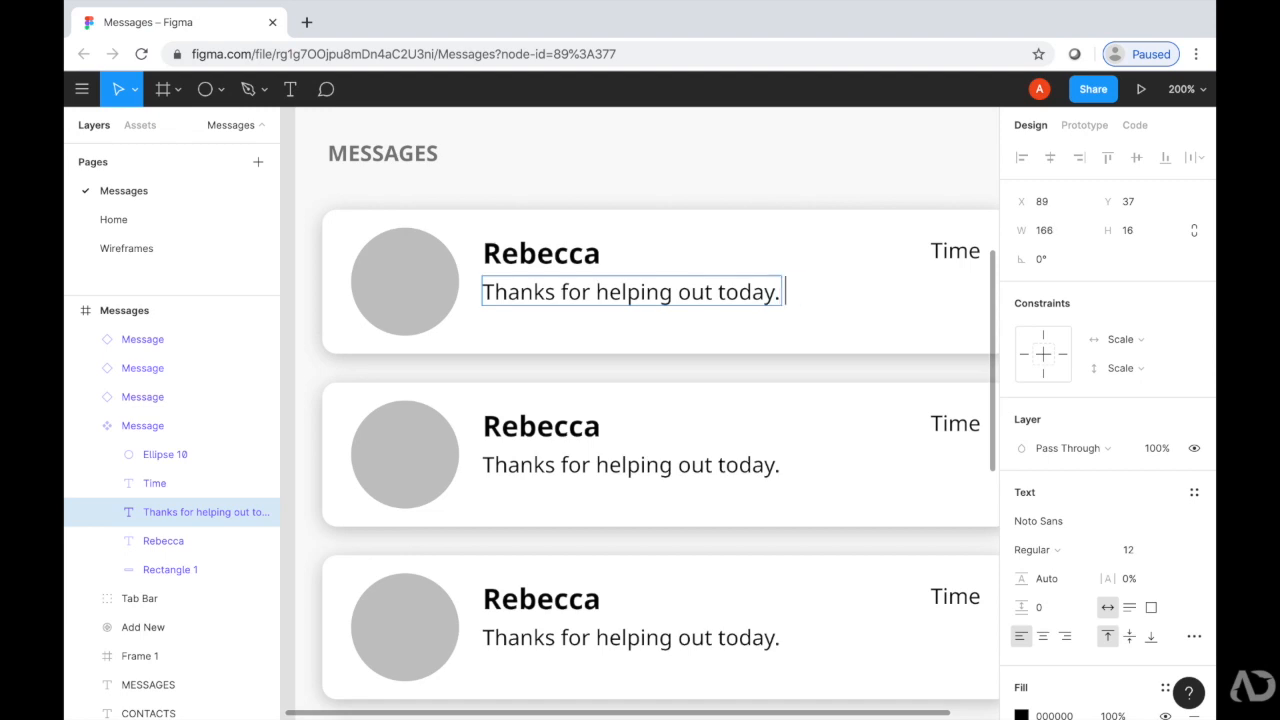
pyautogui.write('You rock!')
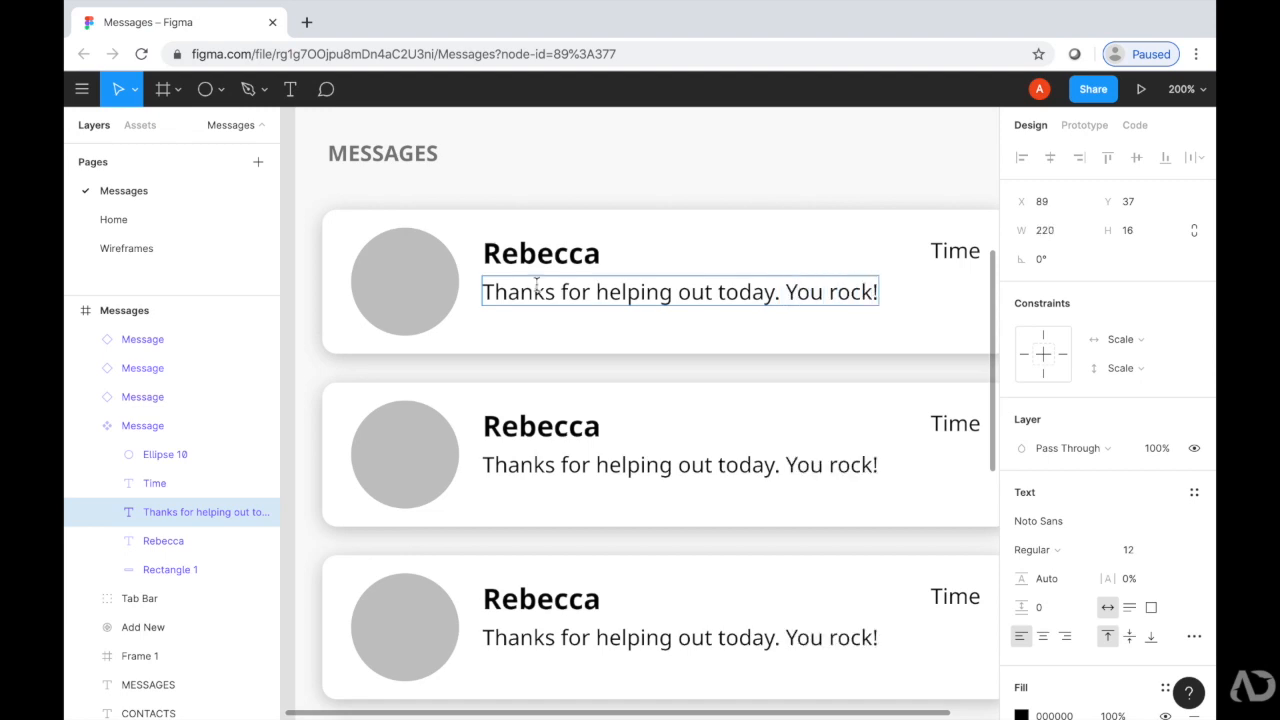
# Replace the Time text in the topmost master card with "9:01am".
pyautogui.click(967, 241)
pyautogui.doubleClick(968, 240)
pyautogui.hscroll(2, 866, 294)
pyautogui.write('9:01am')
pyautogui.press('Escape')
# Nudge the time text in the master card 14 px to the left, to X 324.
pyautogui.hotkey('shift', 'Left')
pyautogui.press('Left')
pyautogui.press('Left')
pyautogui.press('Left')
pyautogui.press('Left')
pyautogui.click(929, 316)
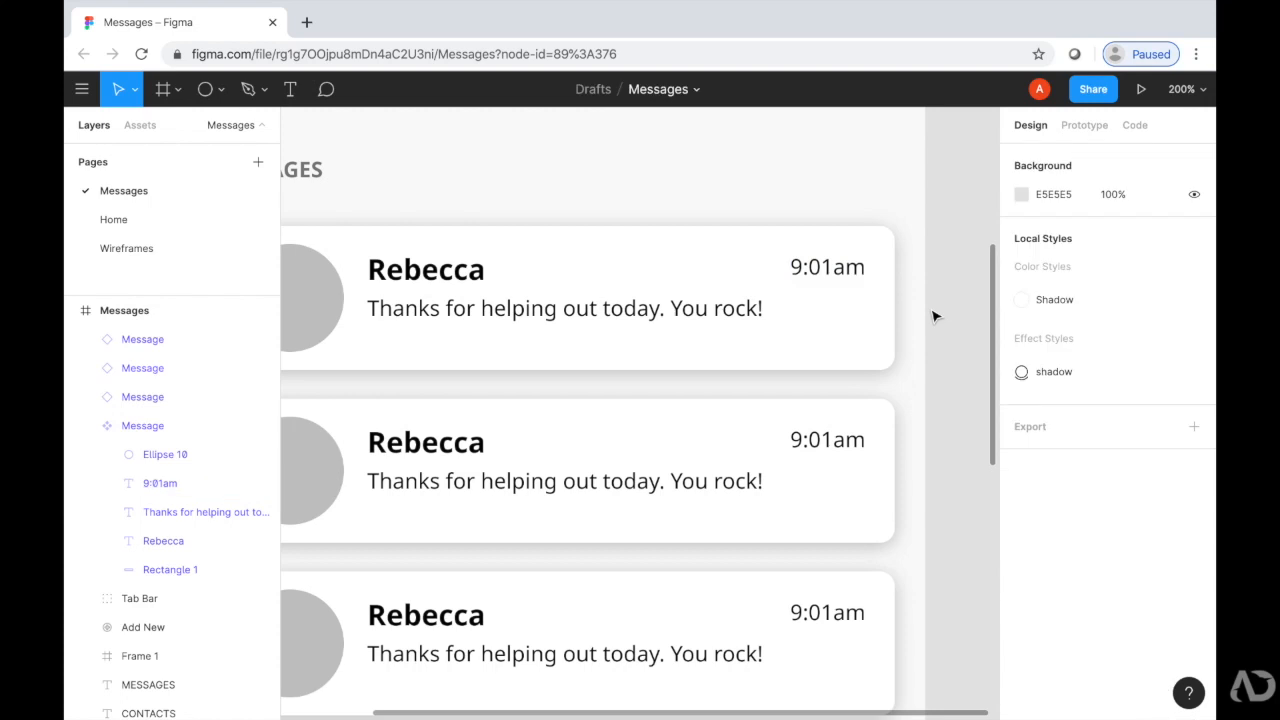
# Fill the avatar circle in the master card with a random portrait photo from the Unsplash plugin.
pyautogui.hscroll(-2, 935, 318)
pyautogui.scroll(-1, 935, 318)
pyautogui.hotkey('shift', '0')
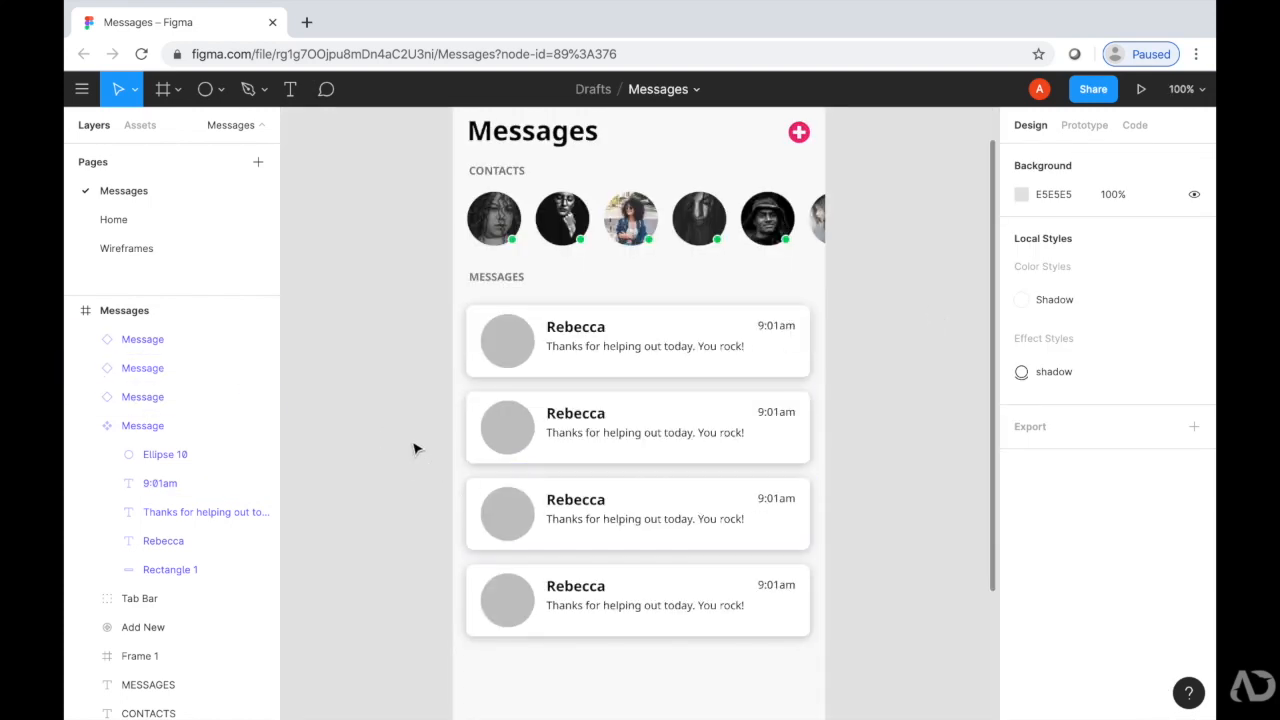
pyautogui.press('+')
pyautogui.hscroll(-1, 414, 446)
pyautogui.scroll(1, 414, 446)
pyautogui.click(445, 308)
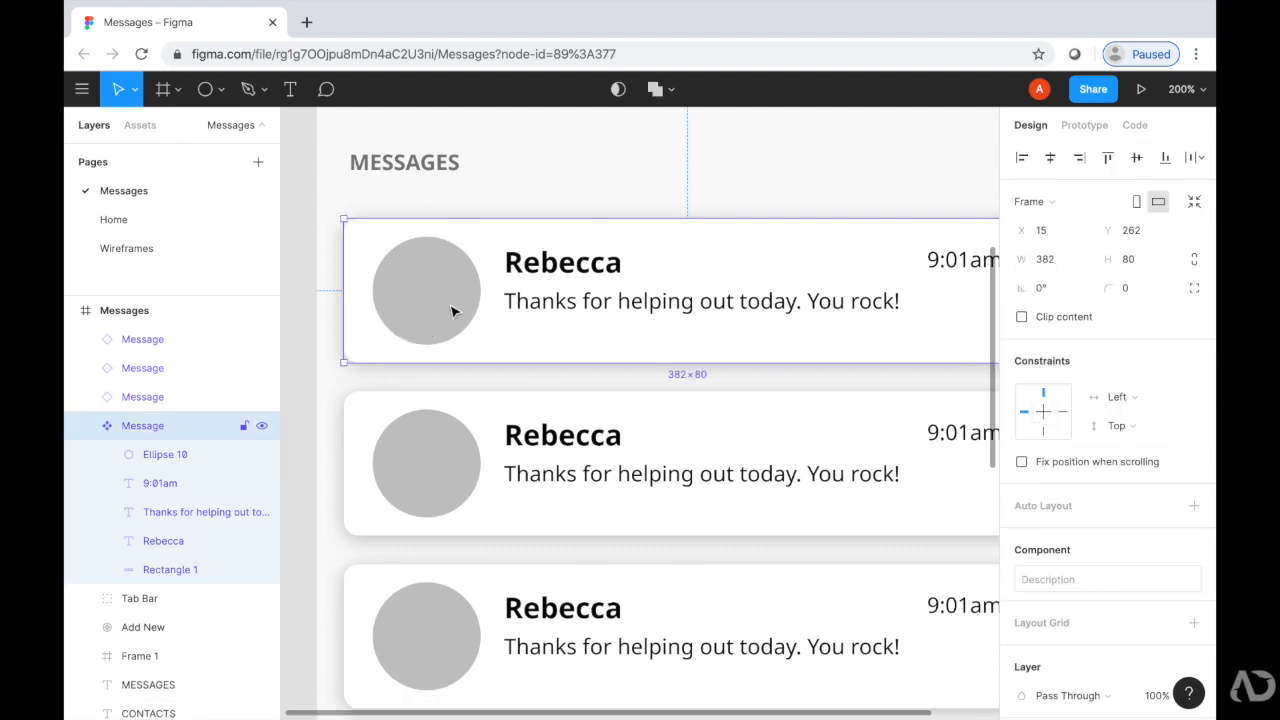
pyautogui.click(452, 310)
pyautogui.click(82, 89)
pyautogui.moveTo(117, 378)
pyautogui.click(305, 445)
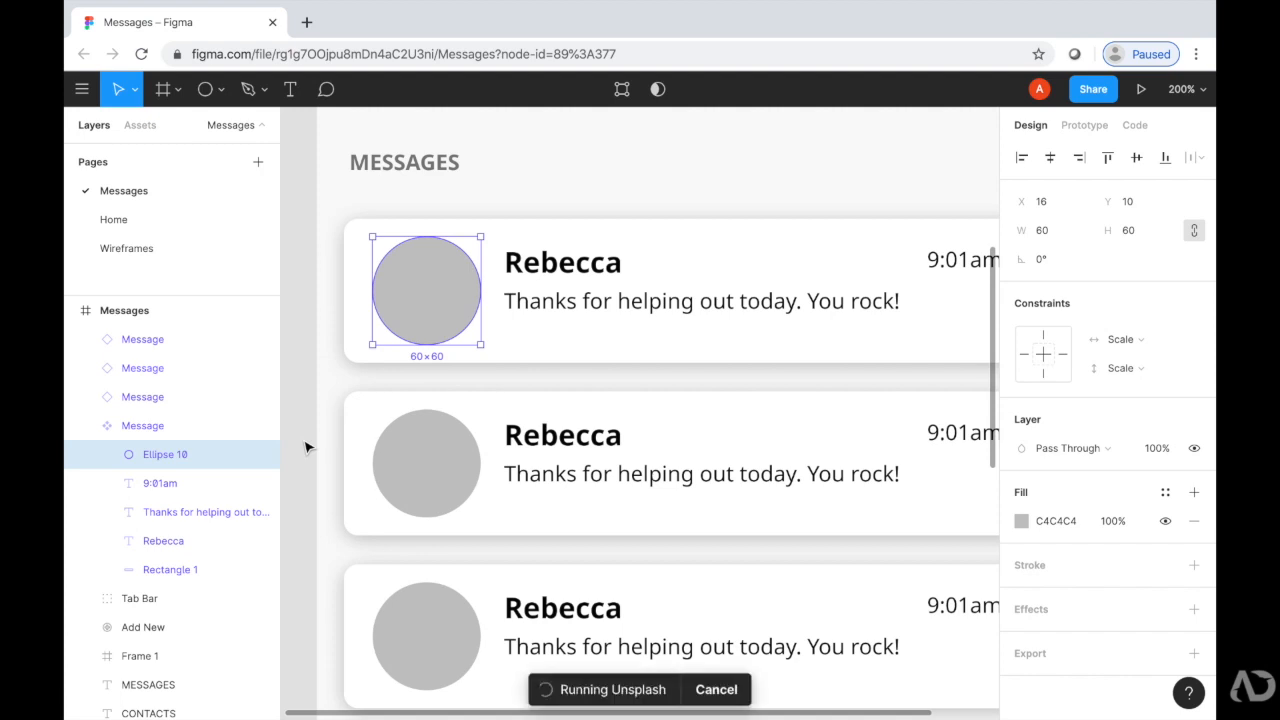
pyautogui.click(312, 440)
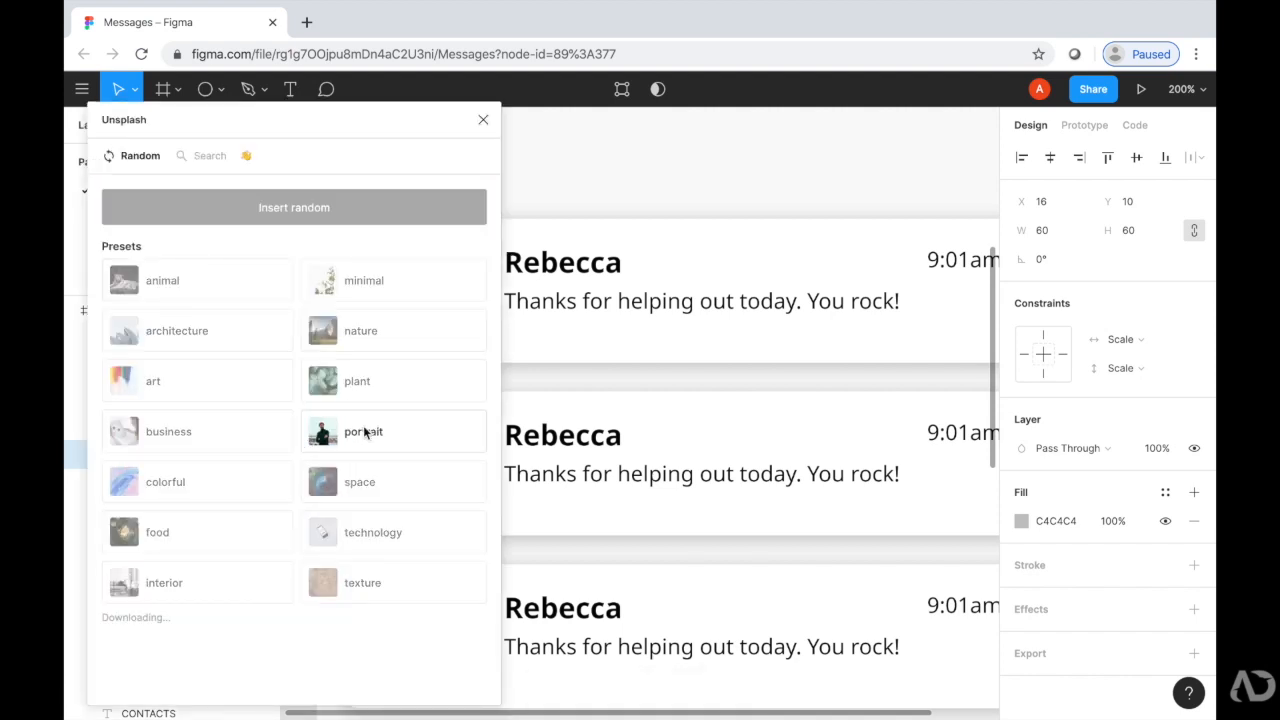
pyautogui.moveTo(366, 119); pyautogui.dragTo(471, 383)
pyautogui.click(474, 690)
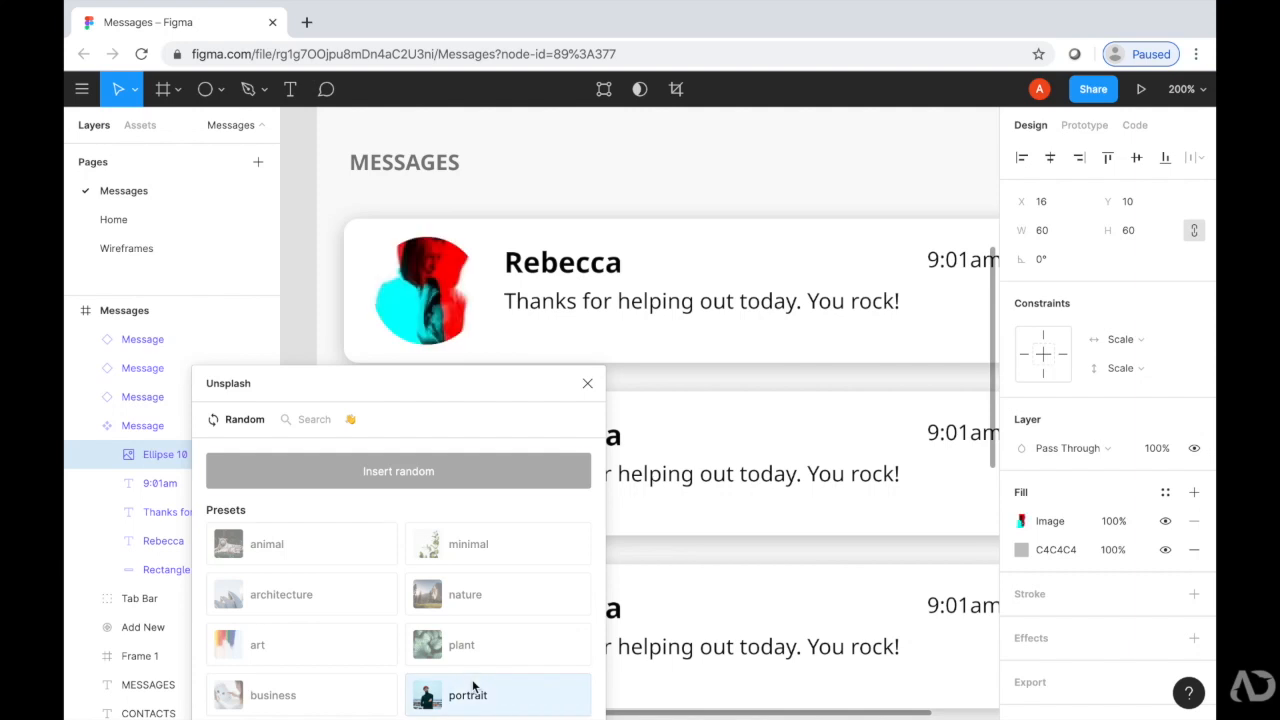
pyautogui.click(588, 386)
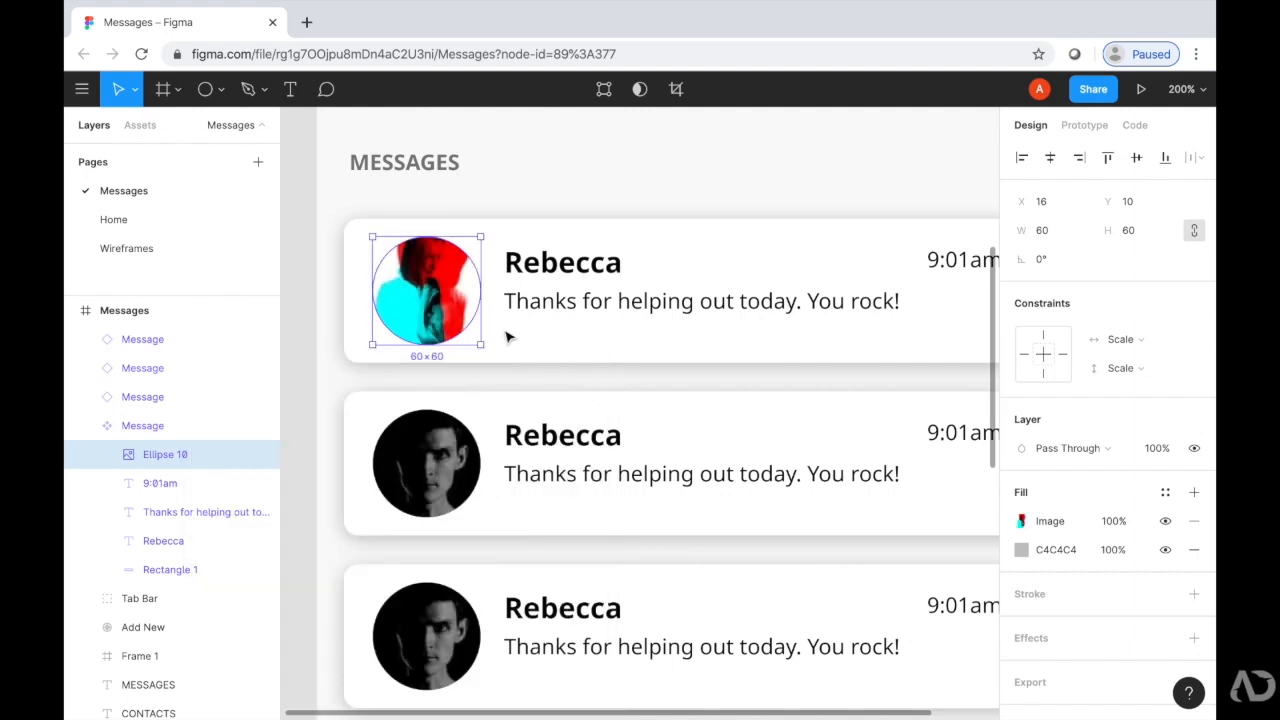
pyautogui.click(508, 390)
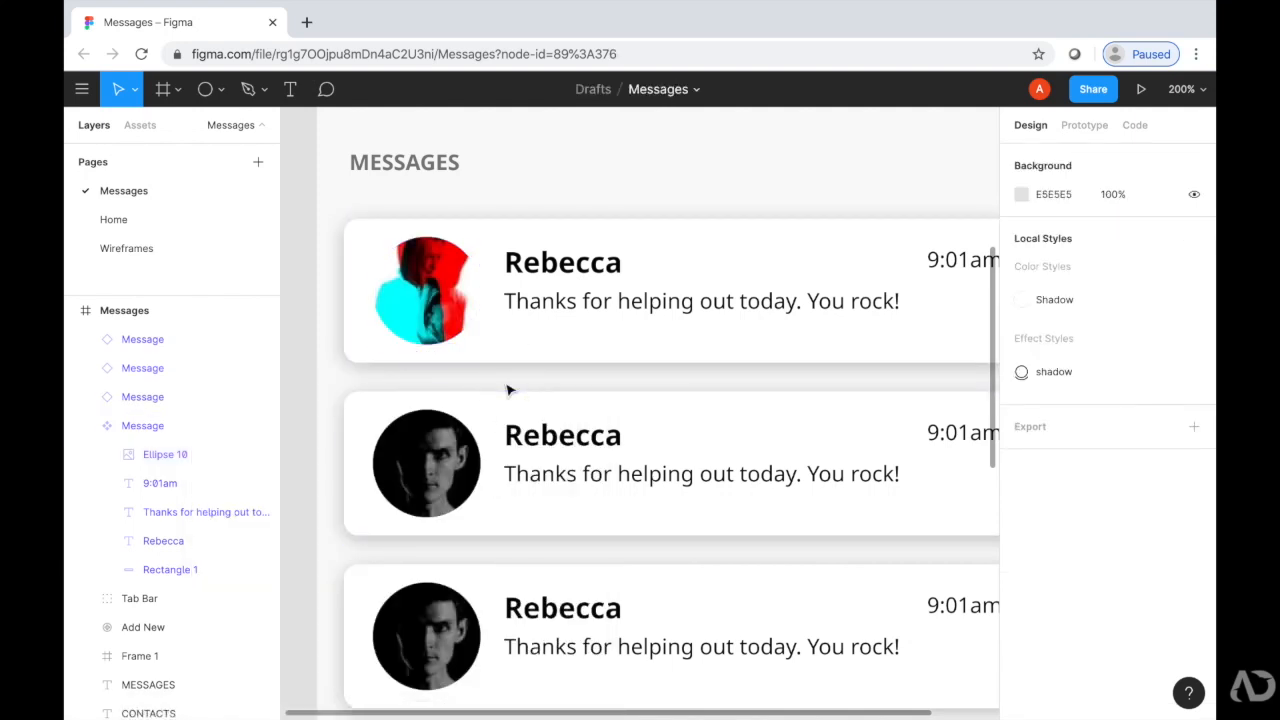
# Examine the full list of message cards and the design properties of the master card.
pyautogui.press('-')
pyautogui.hscroll(1, 508, 390)
pyautogui.scroll(-1, 508, 390)
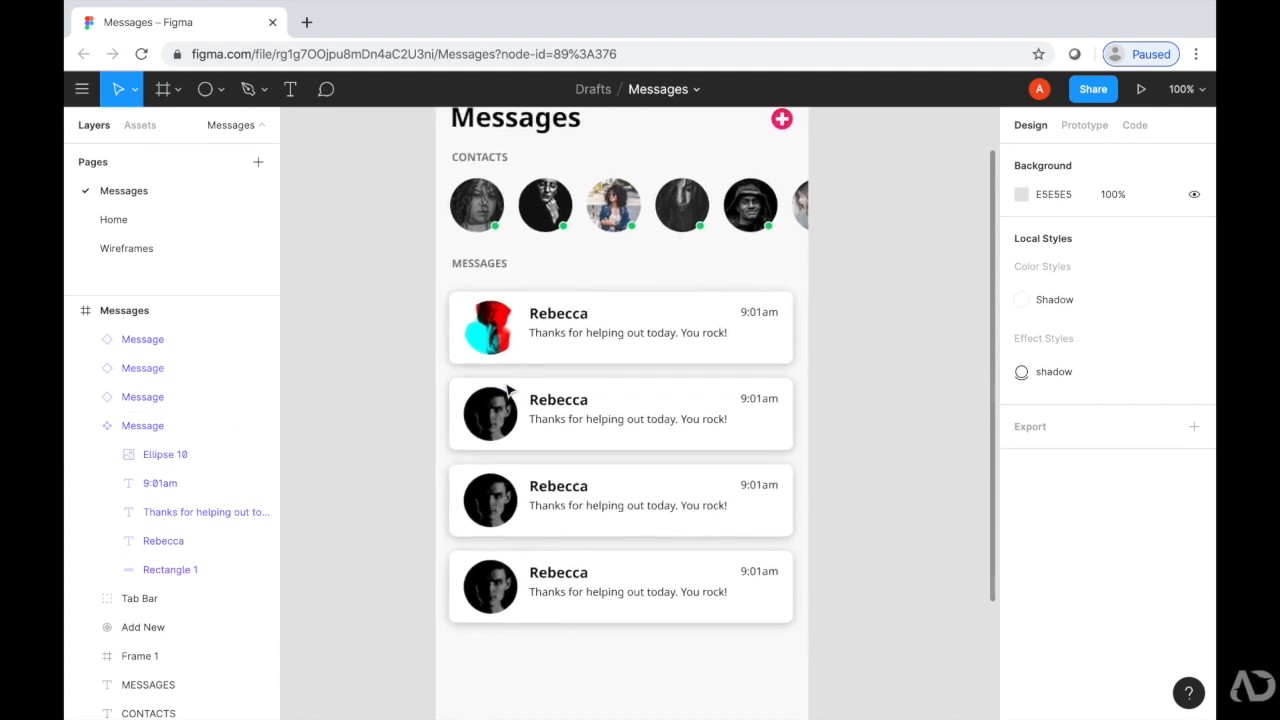
pyautogui.scroll(-1, 508, 390)
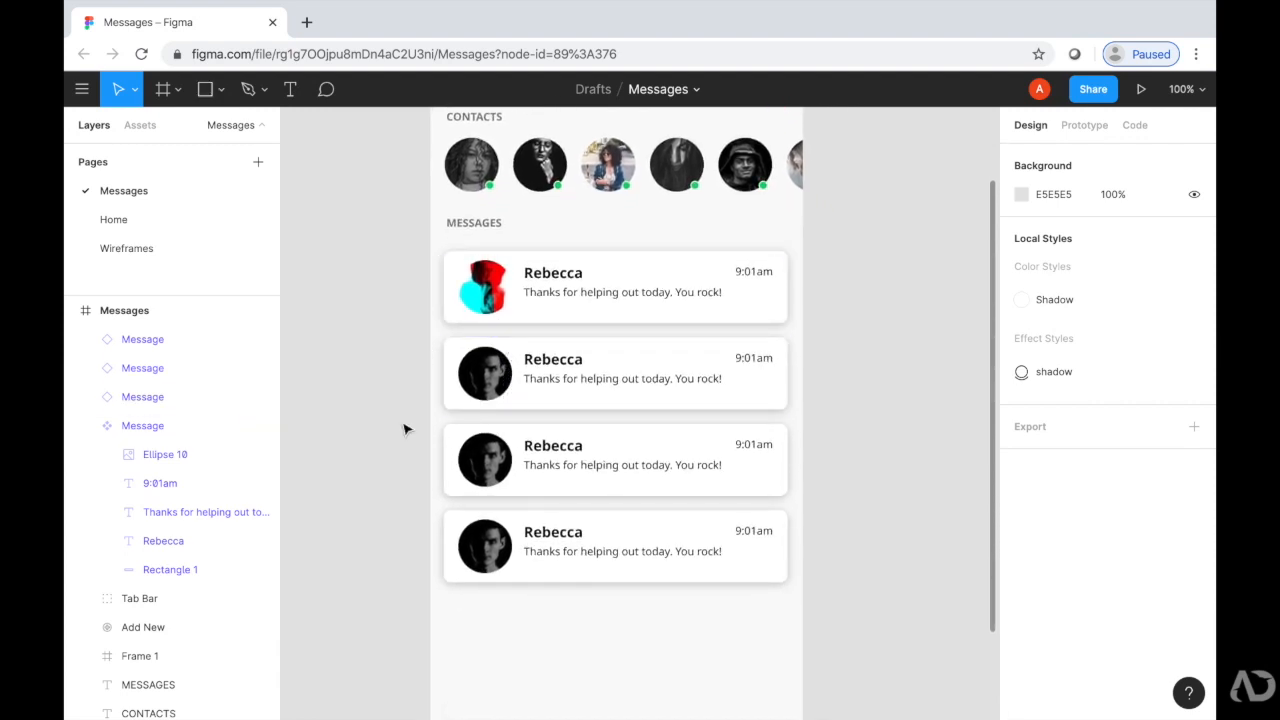
pyautogui.click(579, 297)
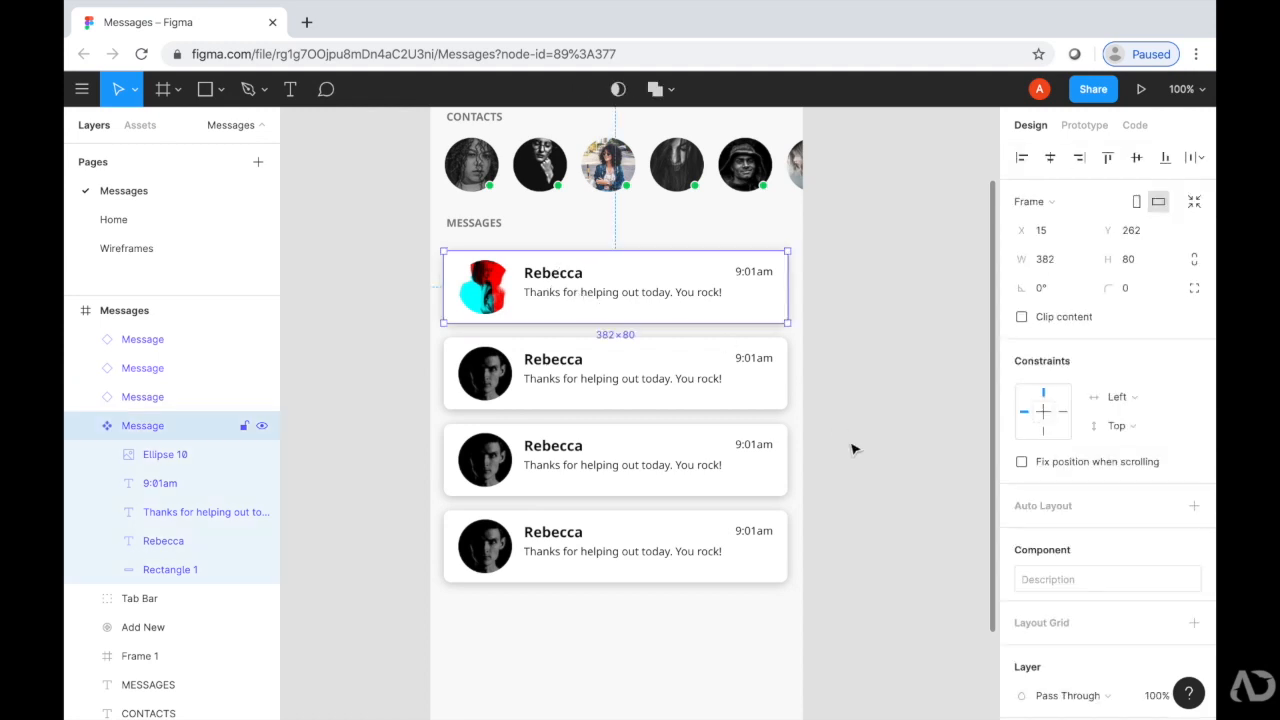
pyautogui.scroll(-3, 1040, 546)
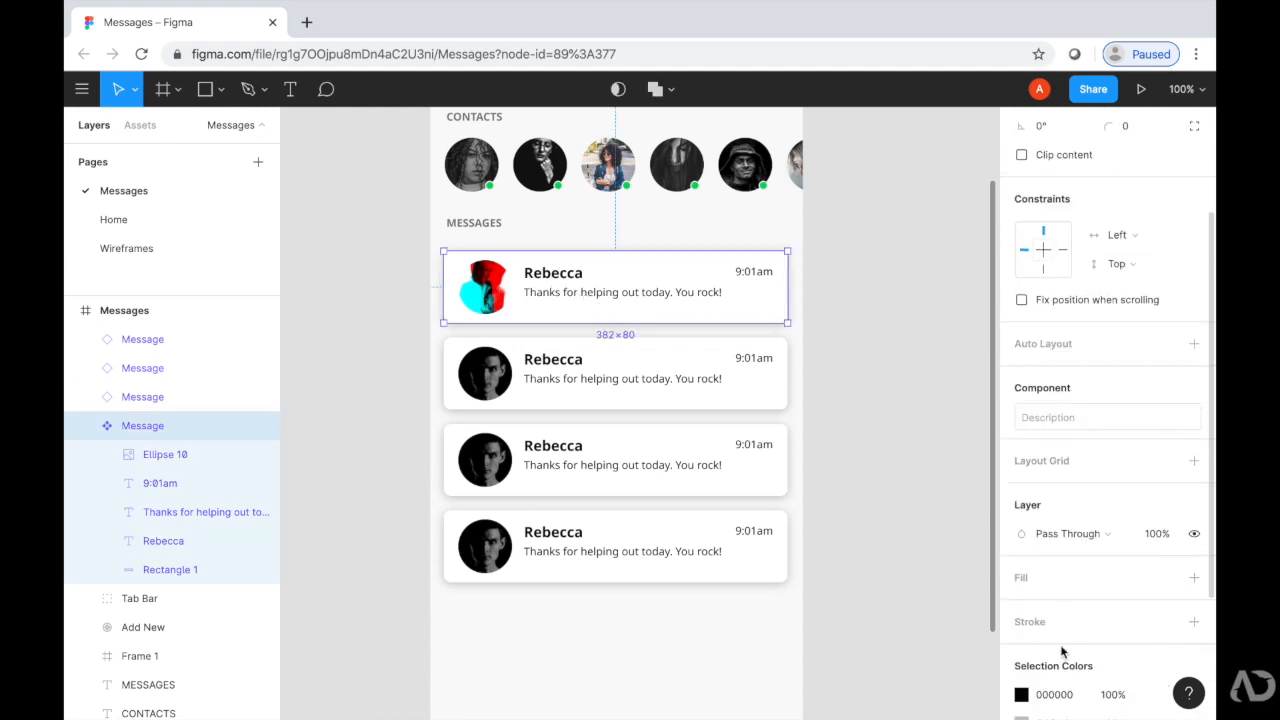
pyautogui.scroll(-2, 1062, 651)
pyautogui.scroll(5, 1062, 651)
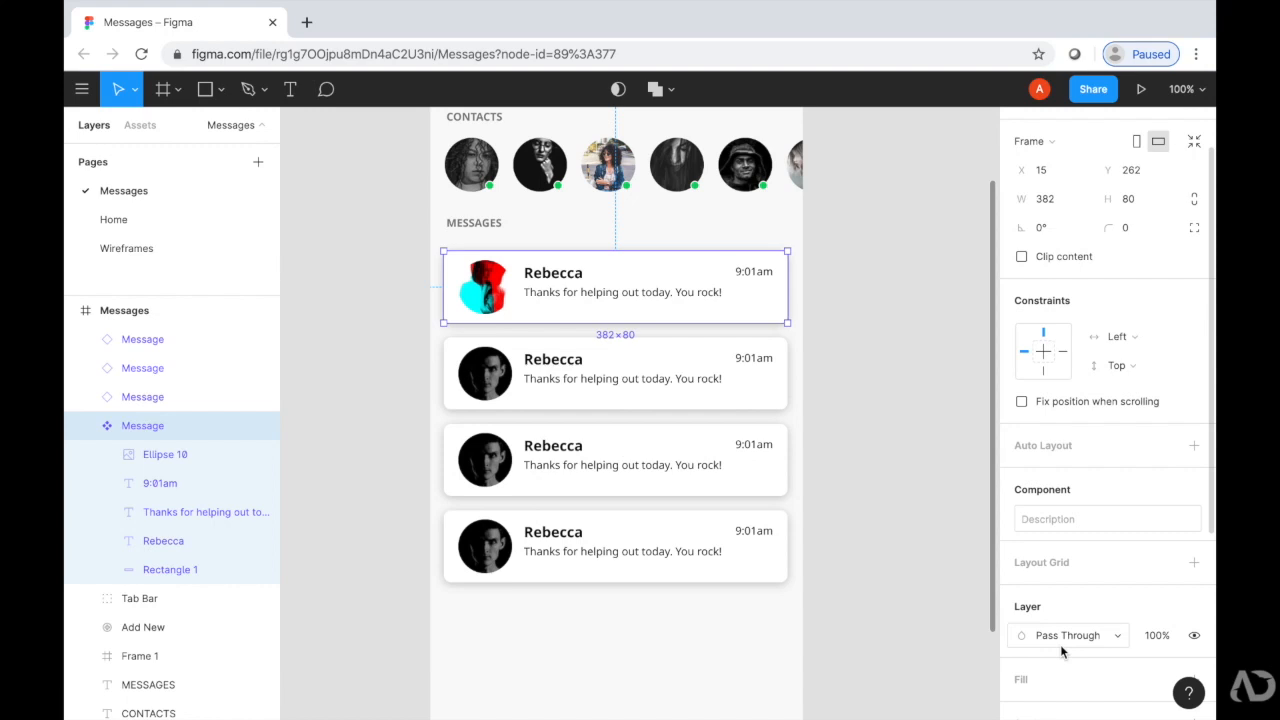
# Replace the name text in the second message card with a different sample contact's first name.
pyautogui.click(757, 395)
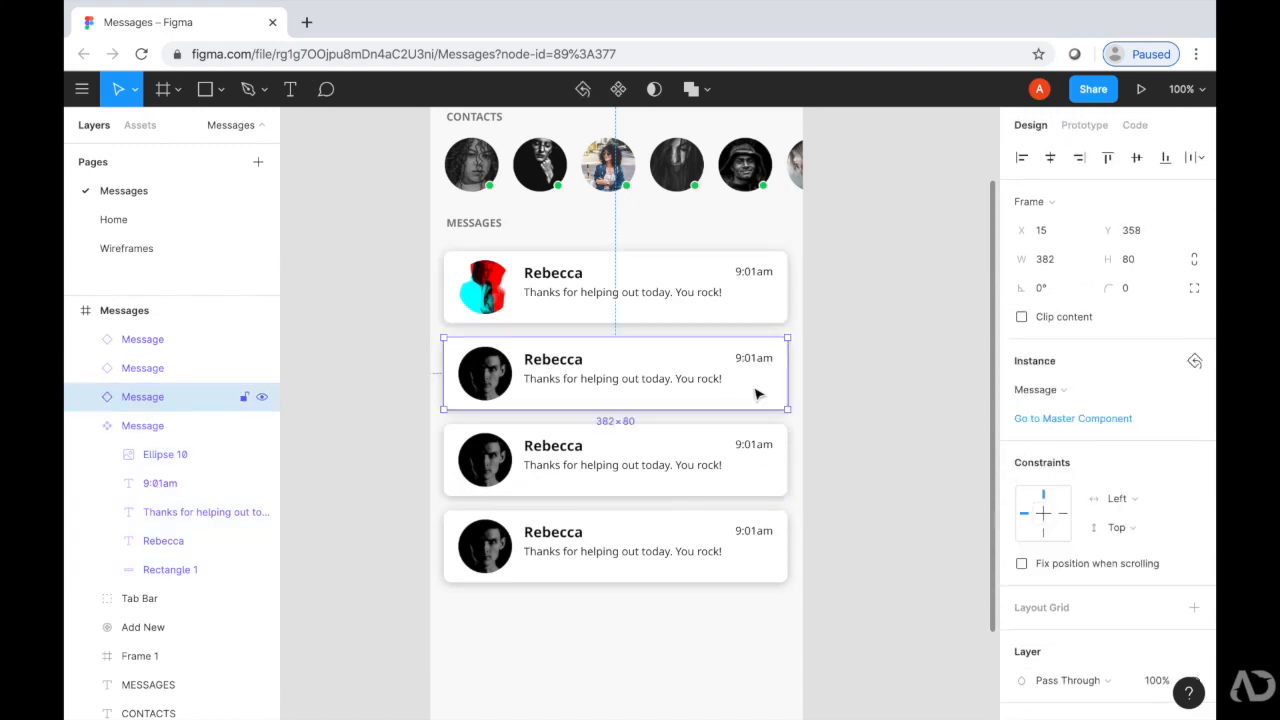
pyautogui.doubleClick(541, 366)
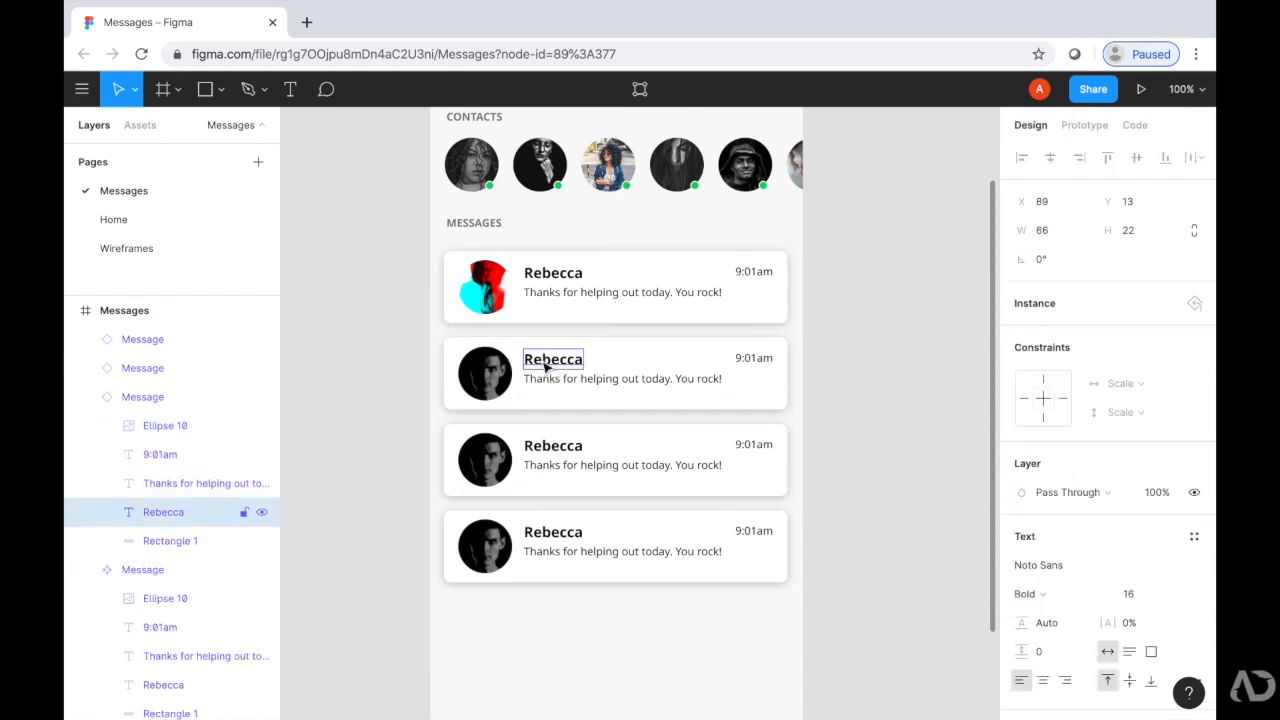
pyautogui.doubleClick(556, 365)
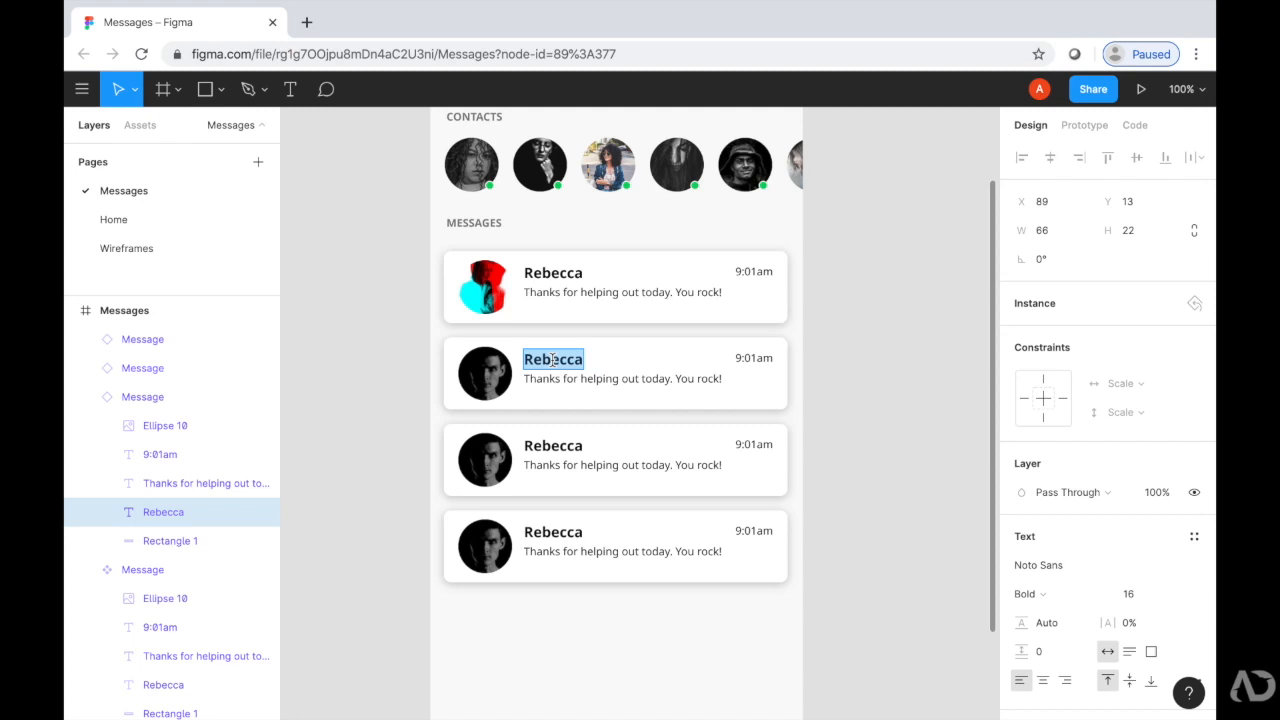
pyautogui.write('Kevin')
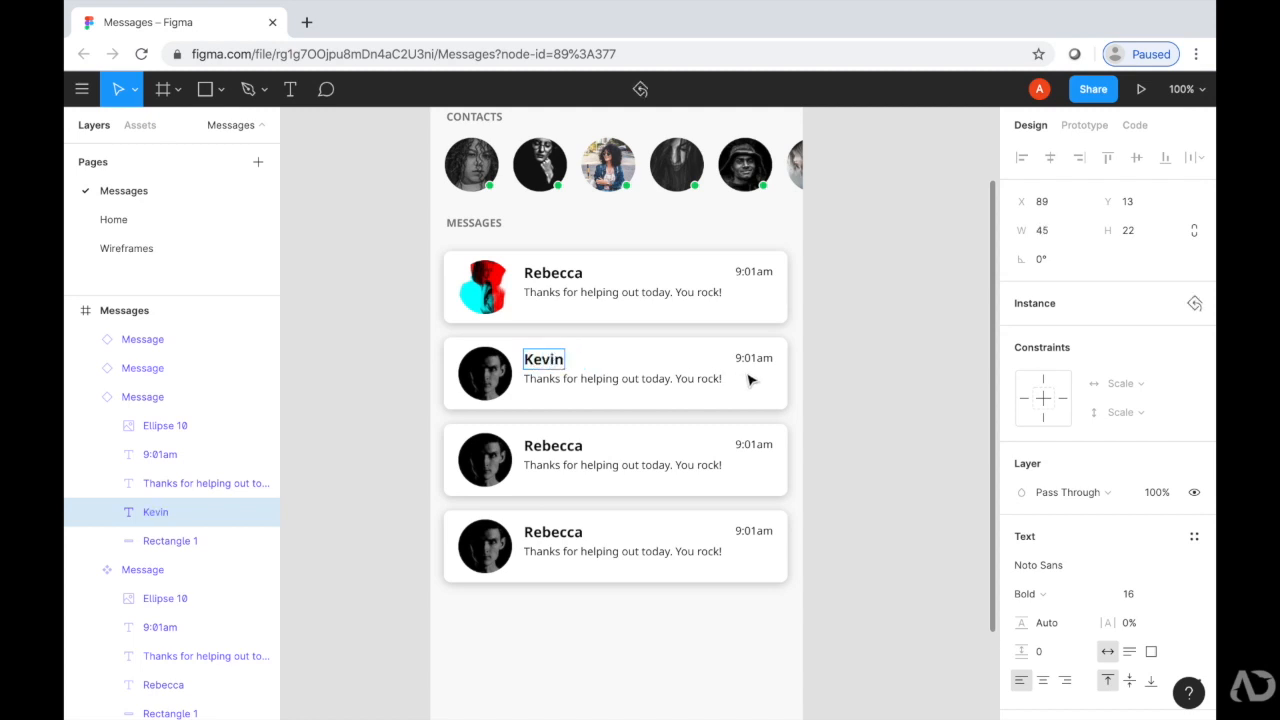
pyautogui.click(837, 394)
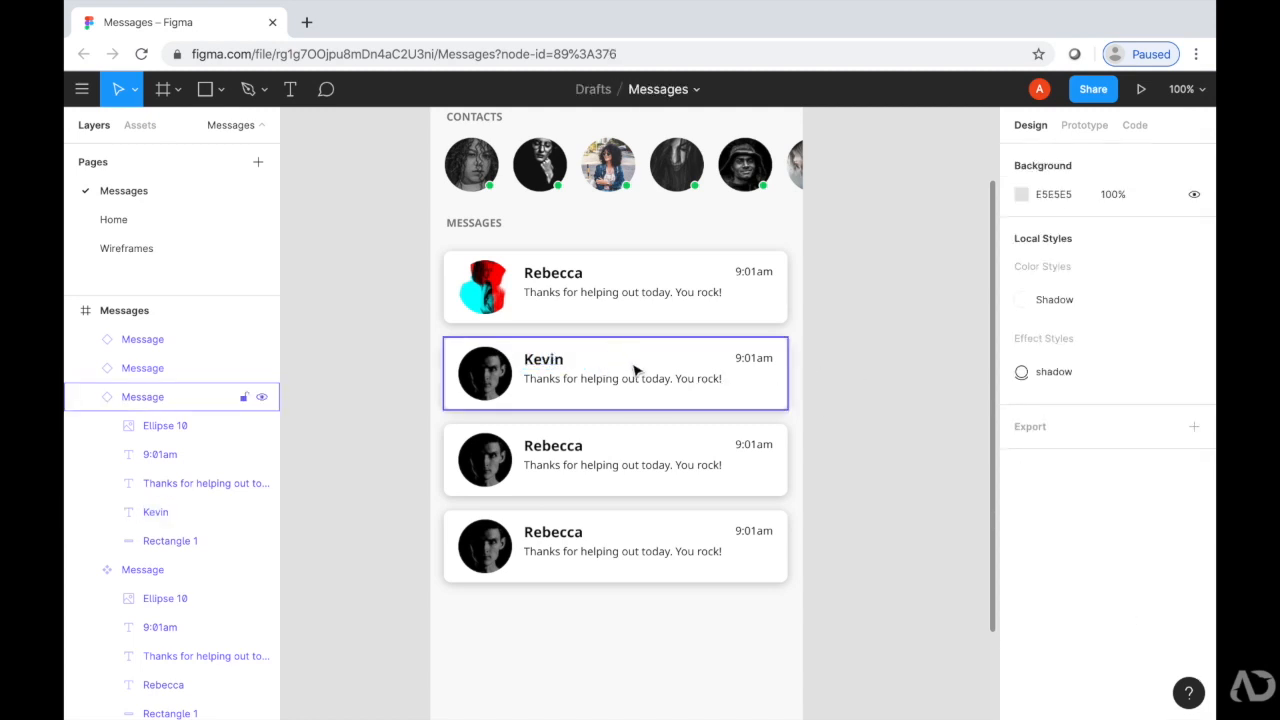
# Replace the message text in the second card with "Sounds great!".
pyautogui.doubleClick(605, 381)
pyautogui.doubleClick(603, 377)
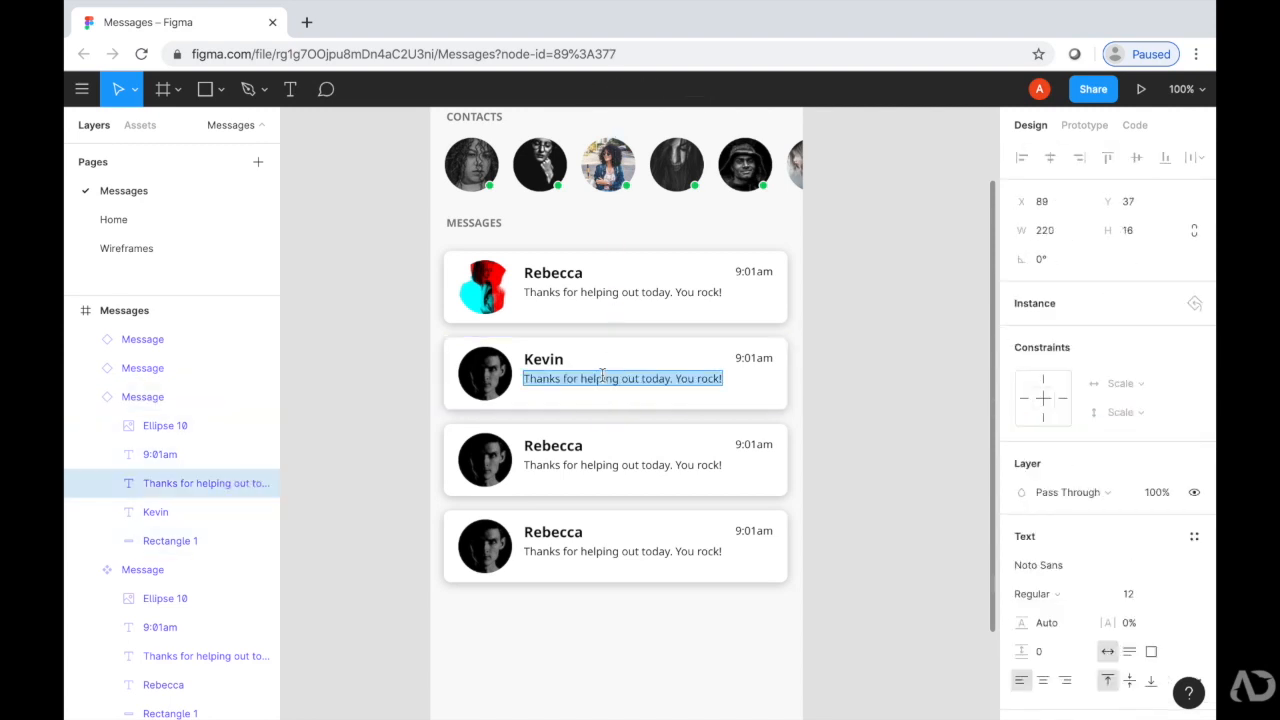
pyautogui.write('Sou')
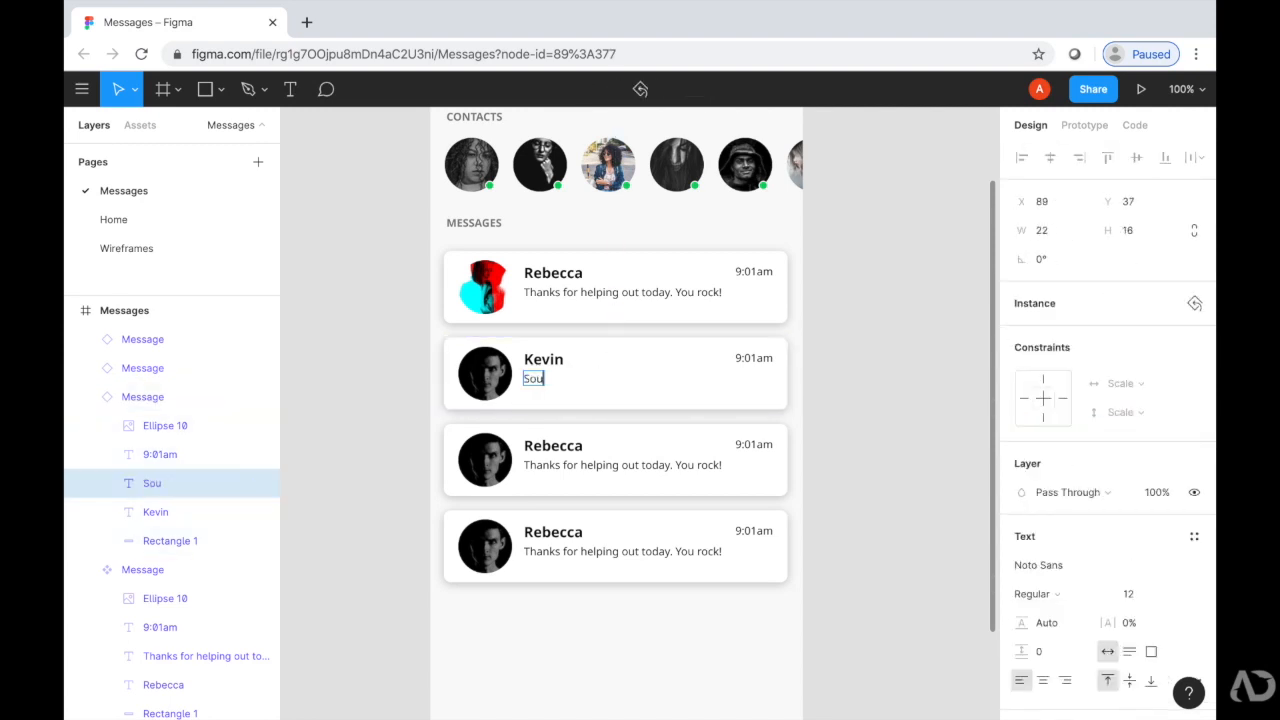
pyautogui.write('nds great!')
pyautogui.press('Escape')
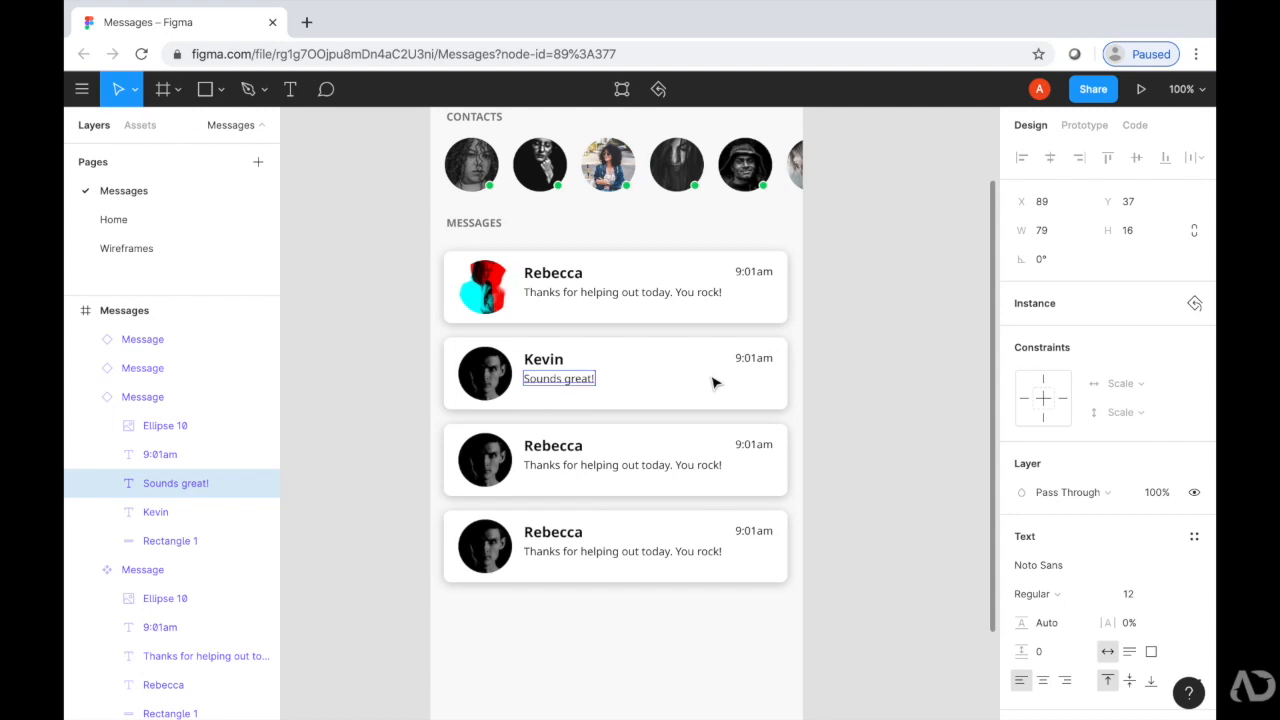
# Set the time text in the second card to "8:52am".
pyautogui.press('+')
pyautogui.click(866, 305)
pyautogui.doubleClick(866, 305)
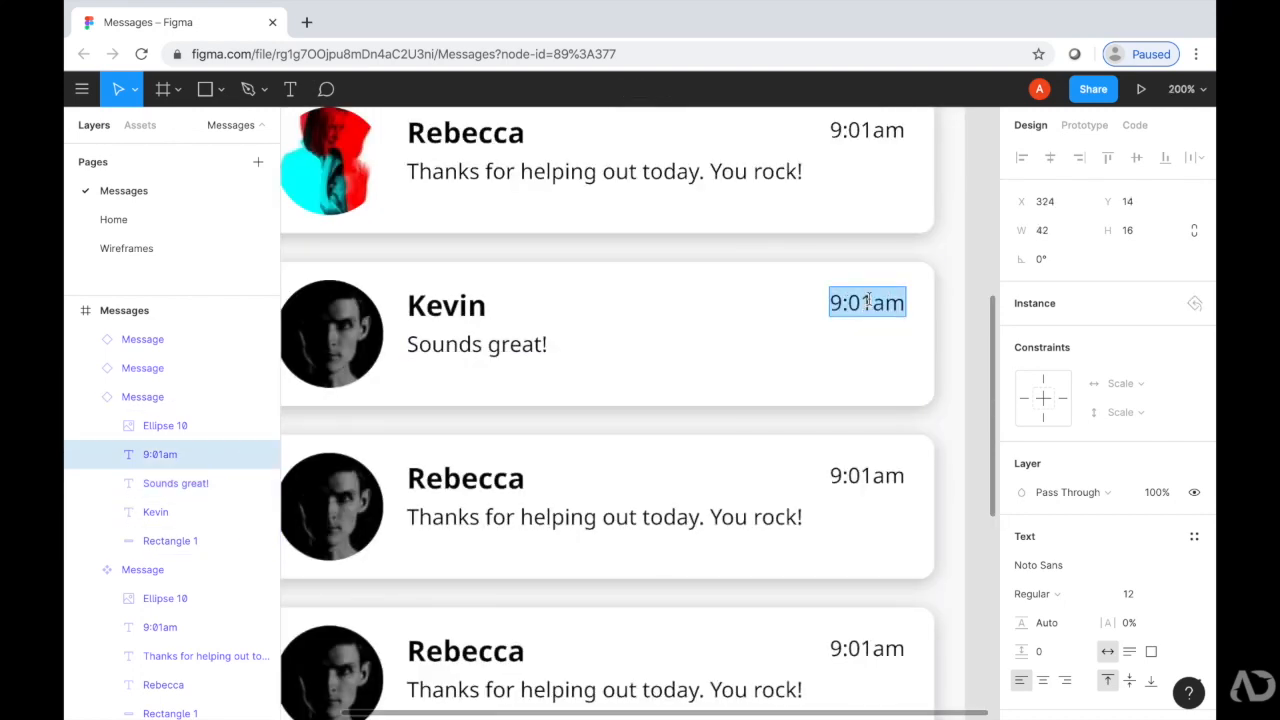
pyautogui.write('8:52am')
pyautogui.press('Escape')
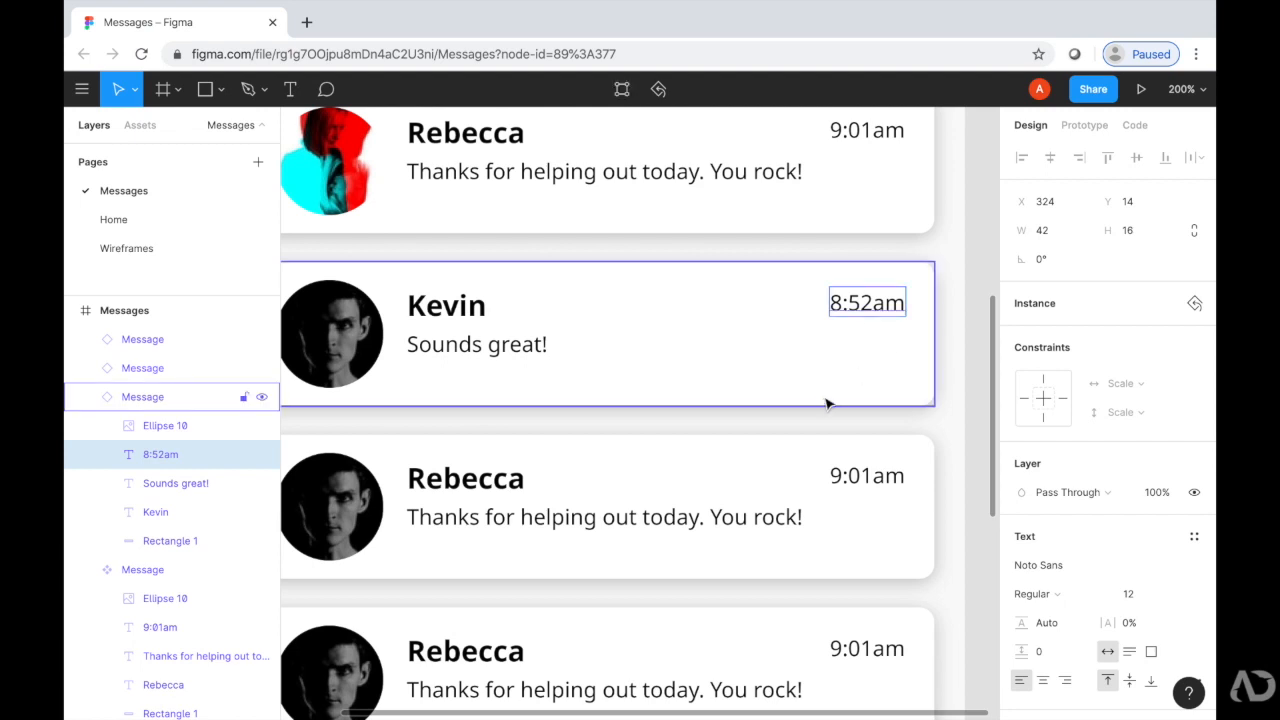
# Replace the name text in the third message card with another sample contact's first name.
pyautogui.scroll(-2, 843, 391)
pyautogui.hscroll(-1, 823, 406)
pyautogui.doubleClick(530, 413)
pyautogui.doubleClick(530, 413)
pyautogui.write('Joe')
# Replace the message text in the third card with "Can you meet at 10:30 instead?".
pyautogui.click(552, 456)
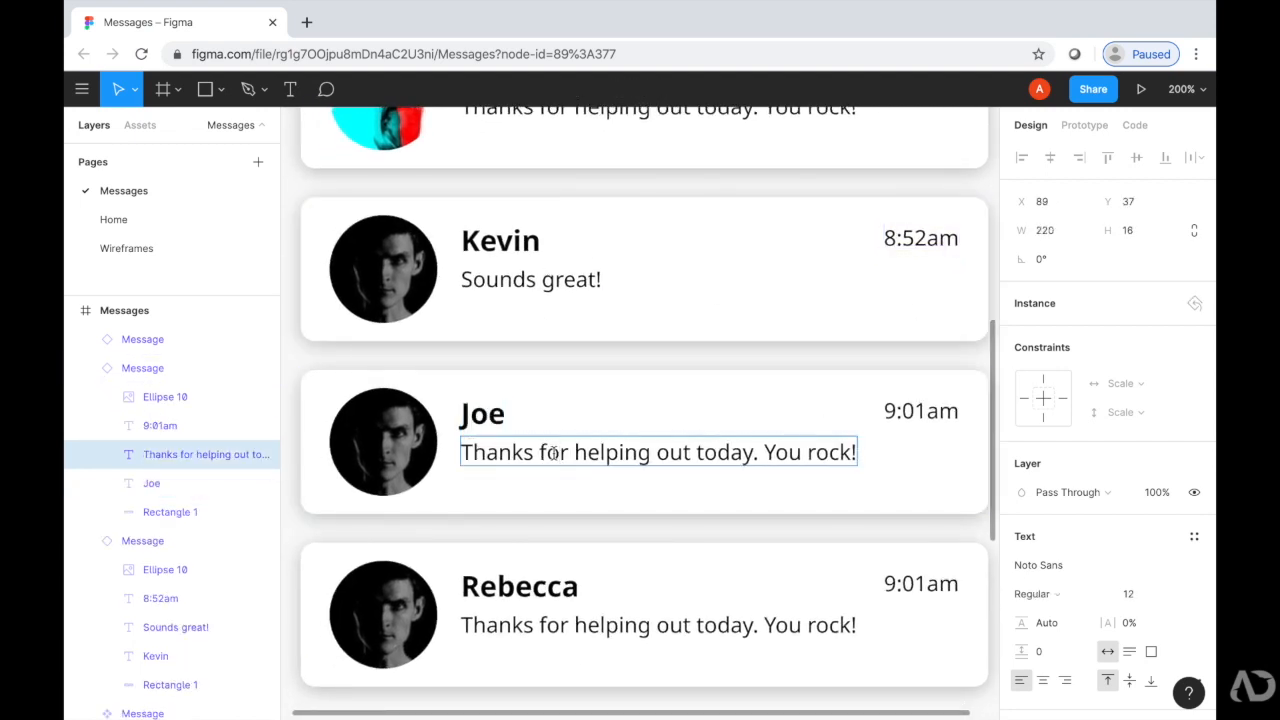
pyautogui.doubleClick(552, 456)
pyautogui.write('Can you ')
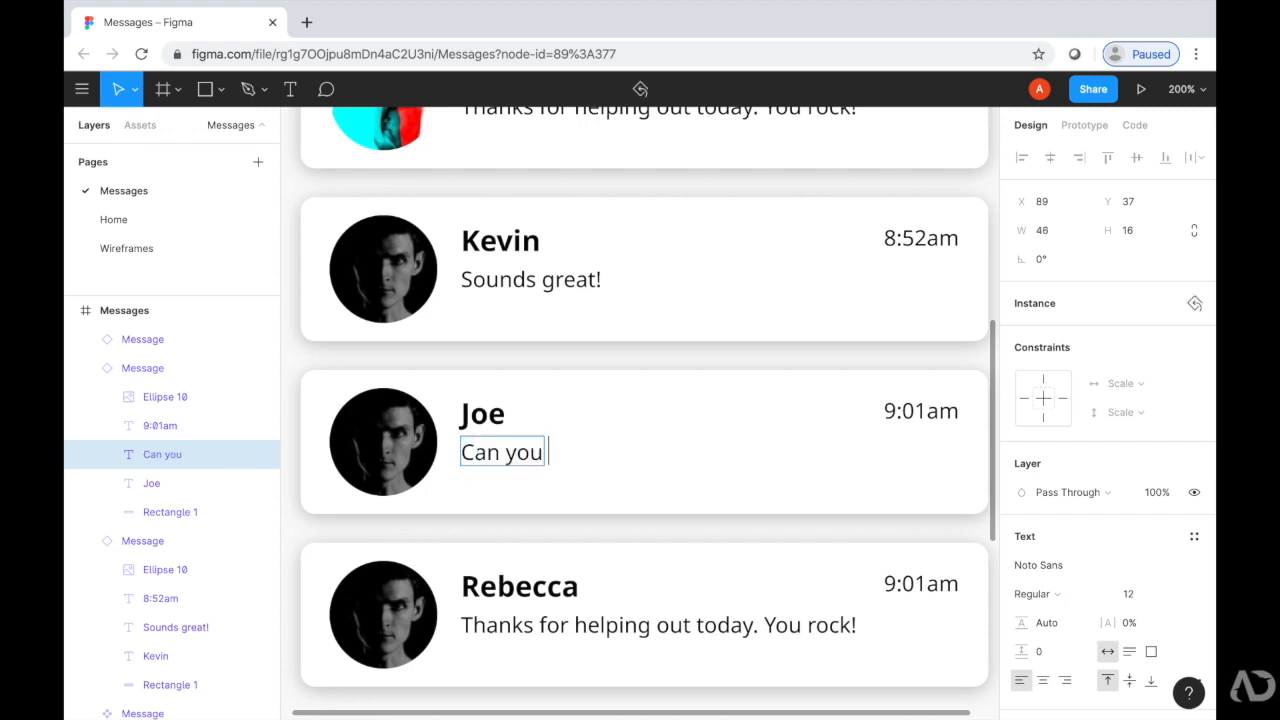
pyautogui.write('meet at 10:30')
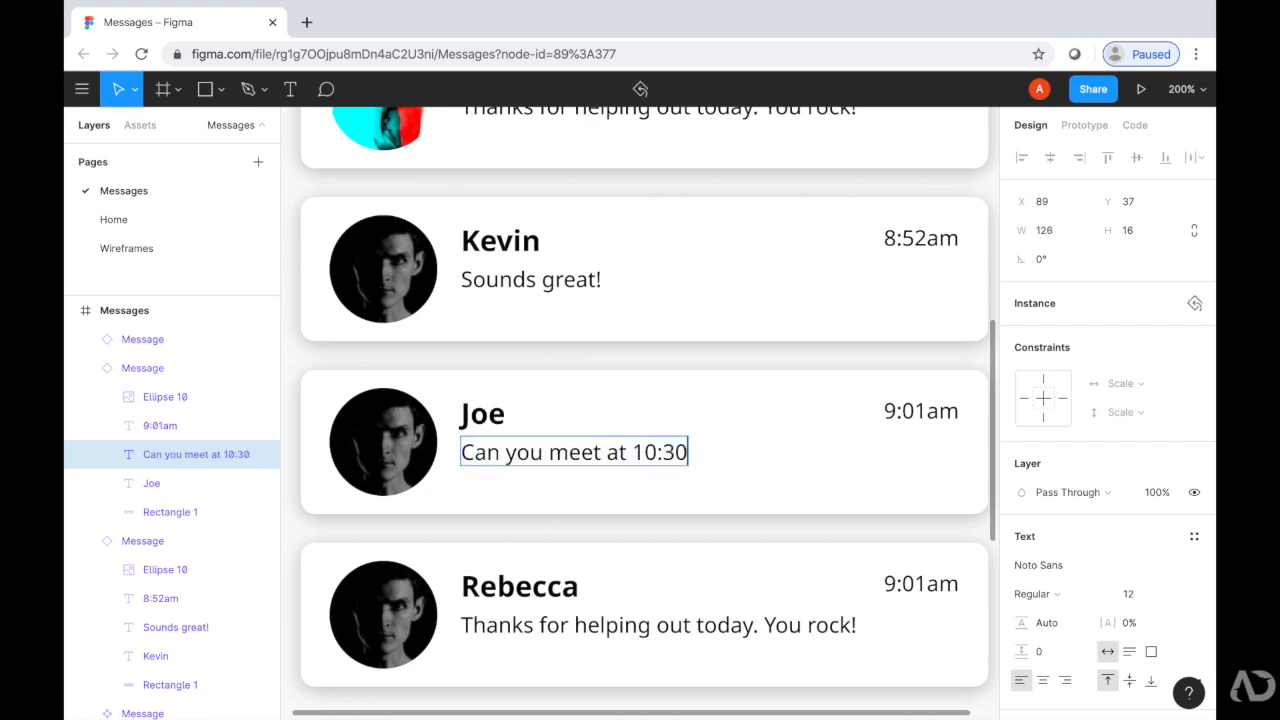
pyautogui.write(' instead?')
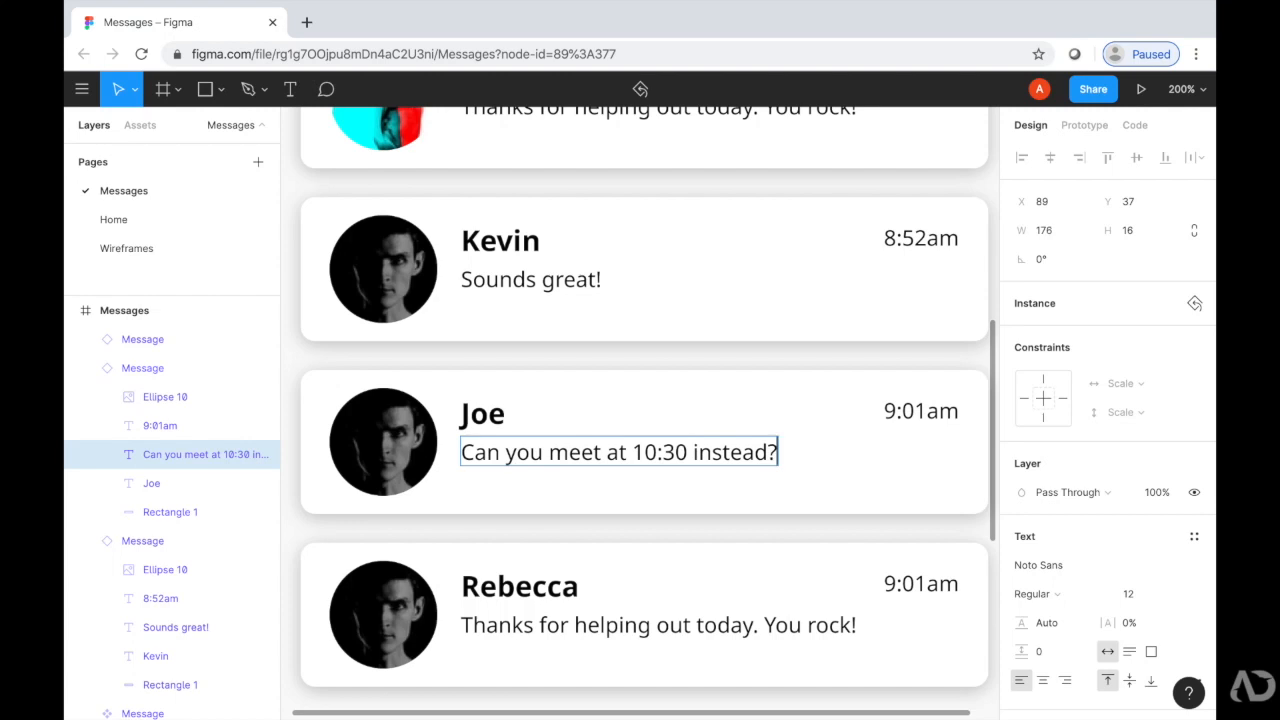
# Set the time text in the third card to "Yesterday".
pyautogui.doubleClick(930, 412)
pyautogui.write('Yesterday')
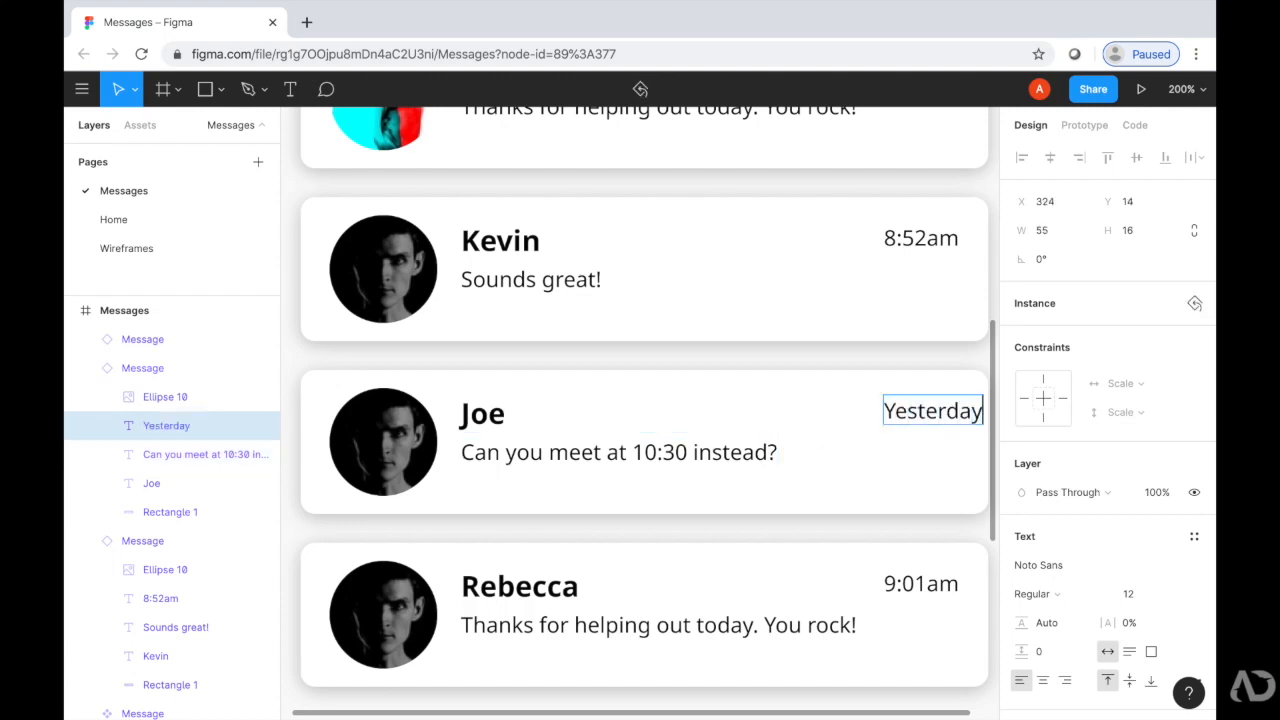
pyautogui.press('Escape')
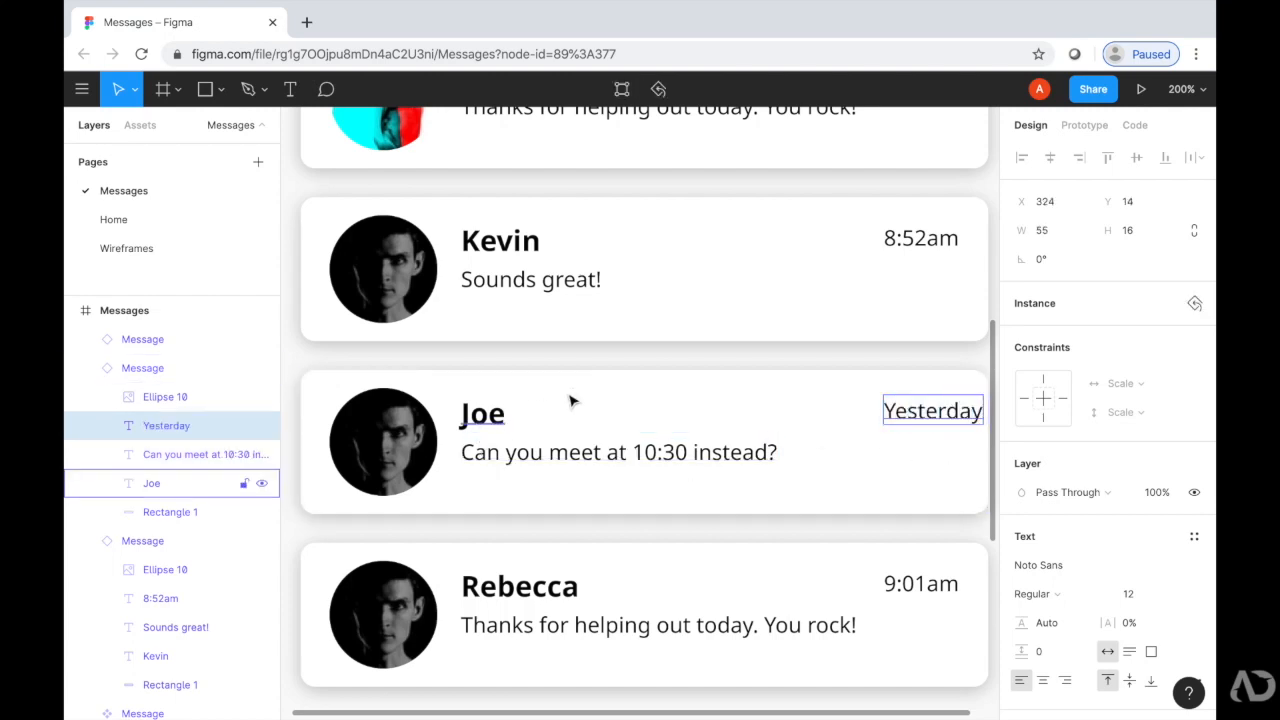
# Replace the avatar image in the third message card with a random portrait photo from the Unsplash plugin.
pyautogui.click(410, 437)
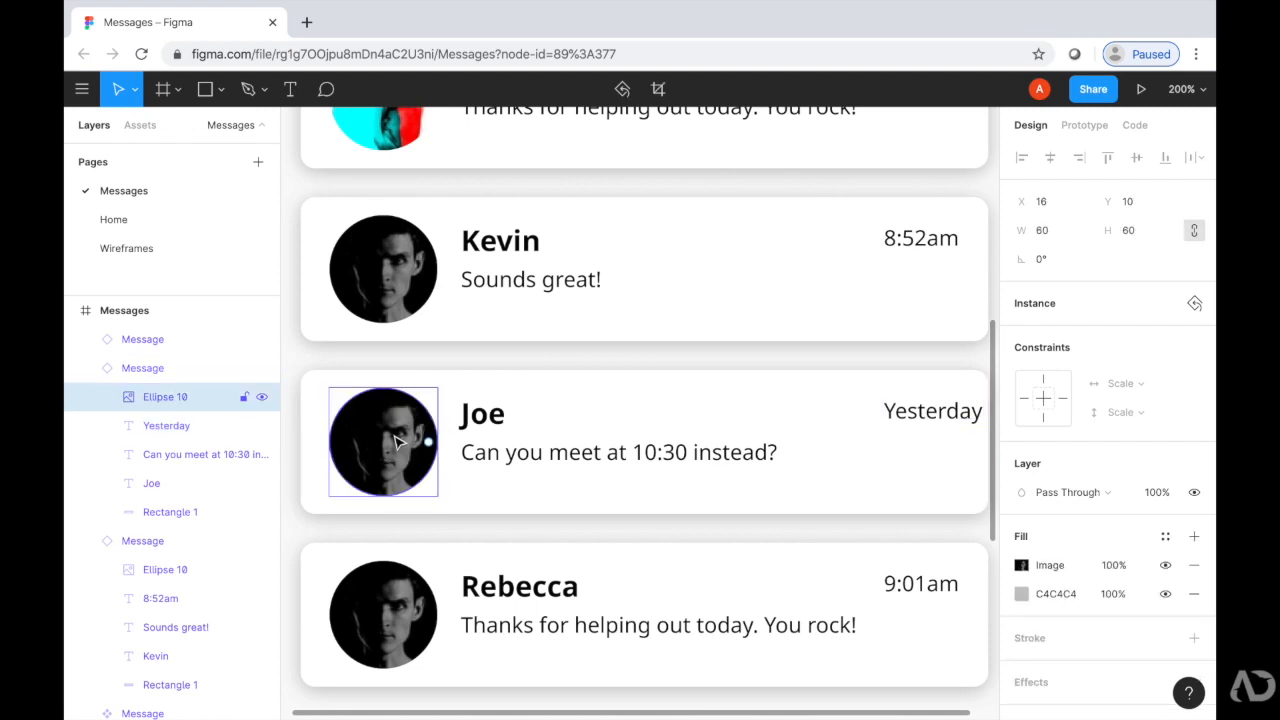
pyautogui.click(82, 89)
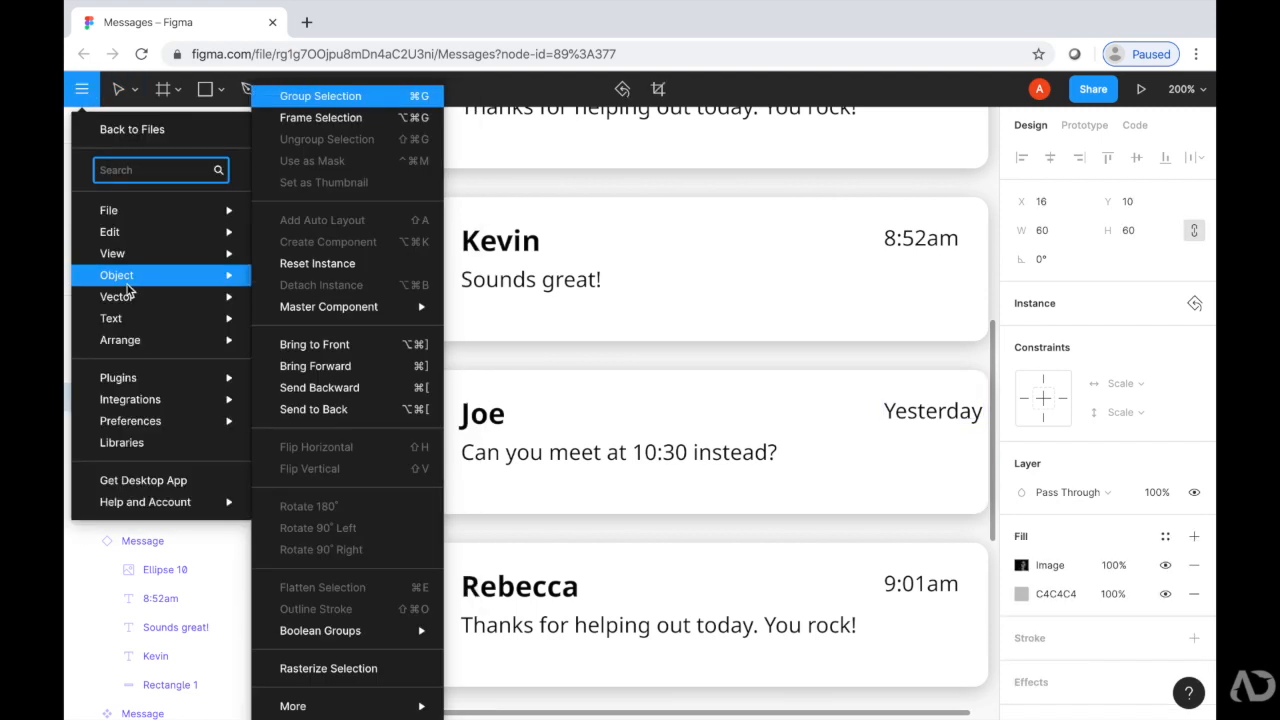
pyautogui.moveTo(124, 380)
pyautogui.click(330, 442)
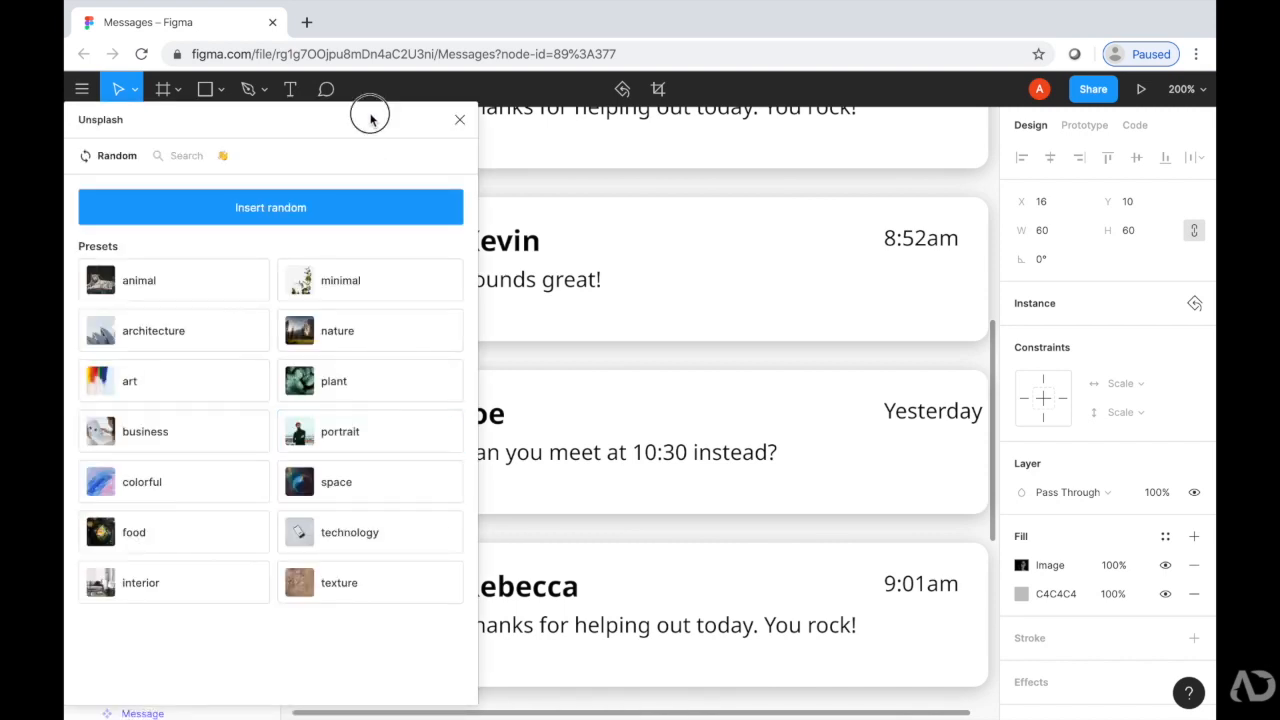
pyautogui.moveTo(1005, 138); pyautogui.dragTo(1029, 134)
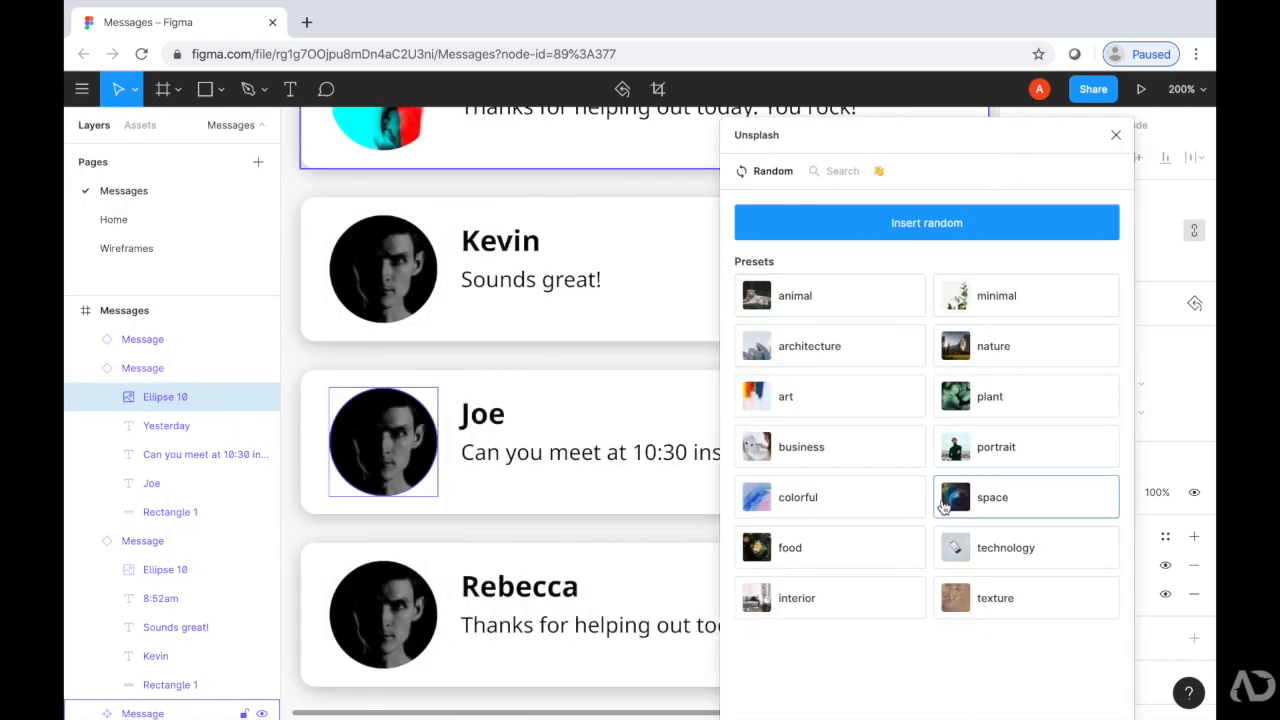
pyautogui.click(996, 452)
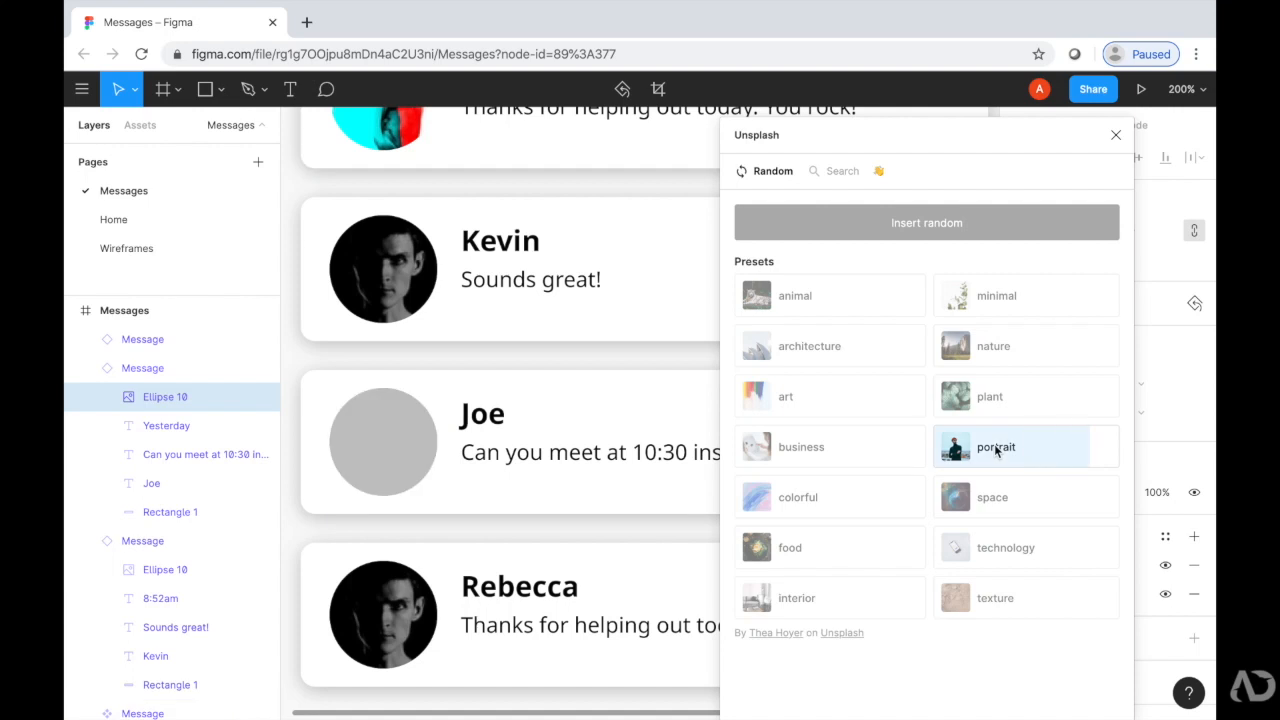
pyautogui.click(996, 452)
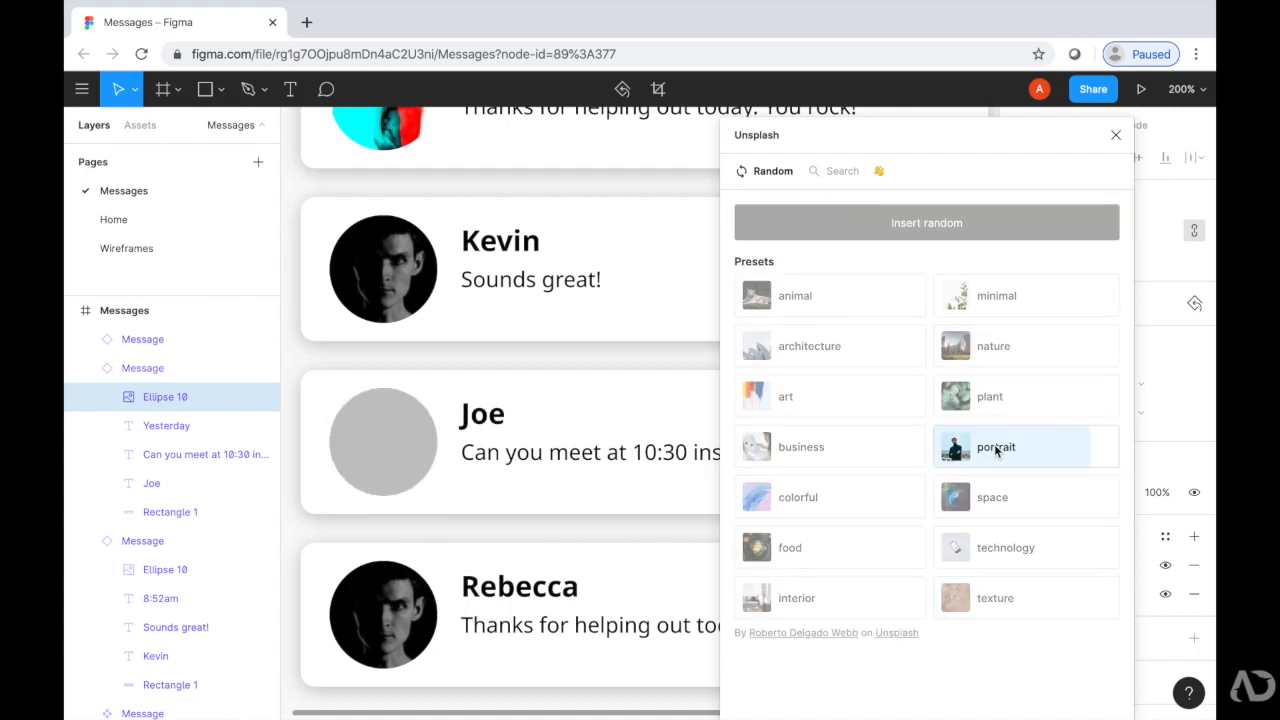
pyautogui.click(1116, 134)
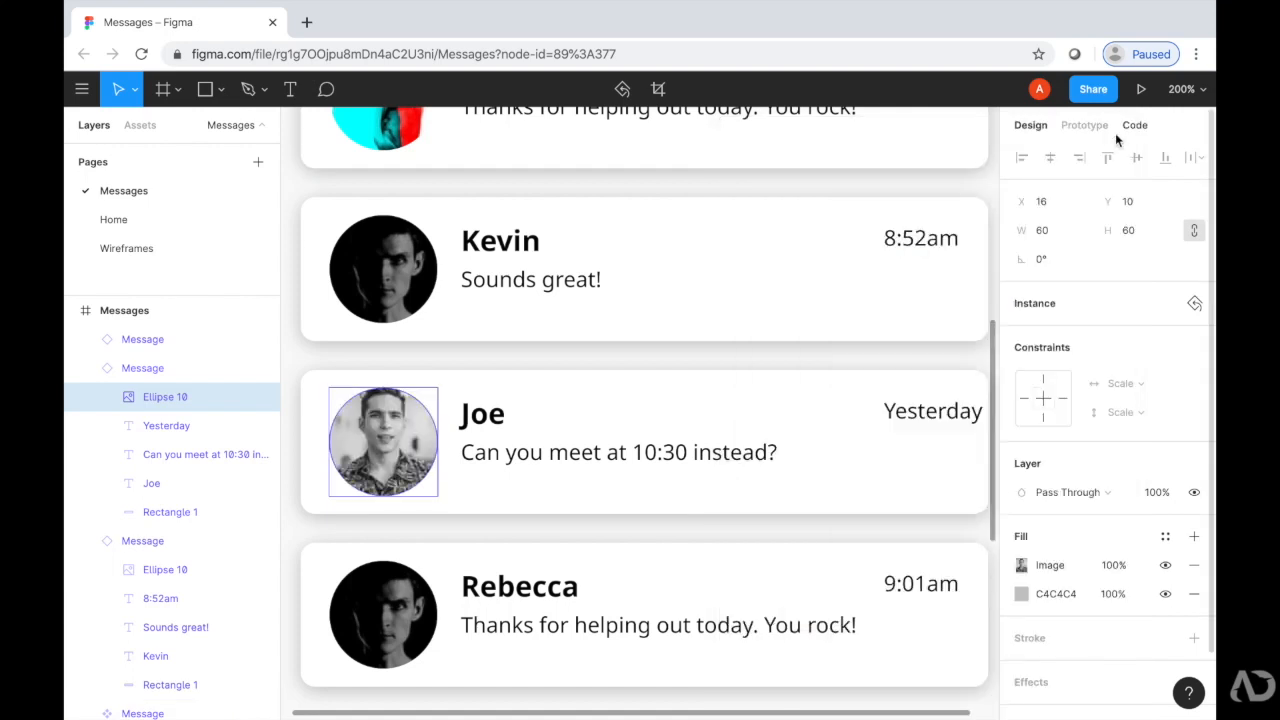
pyautogui.click(766, 400)
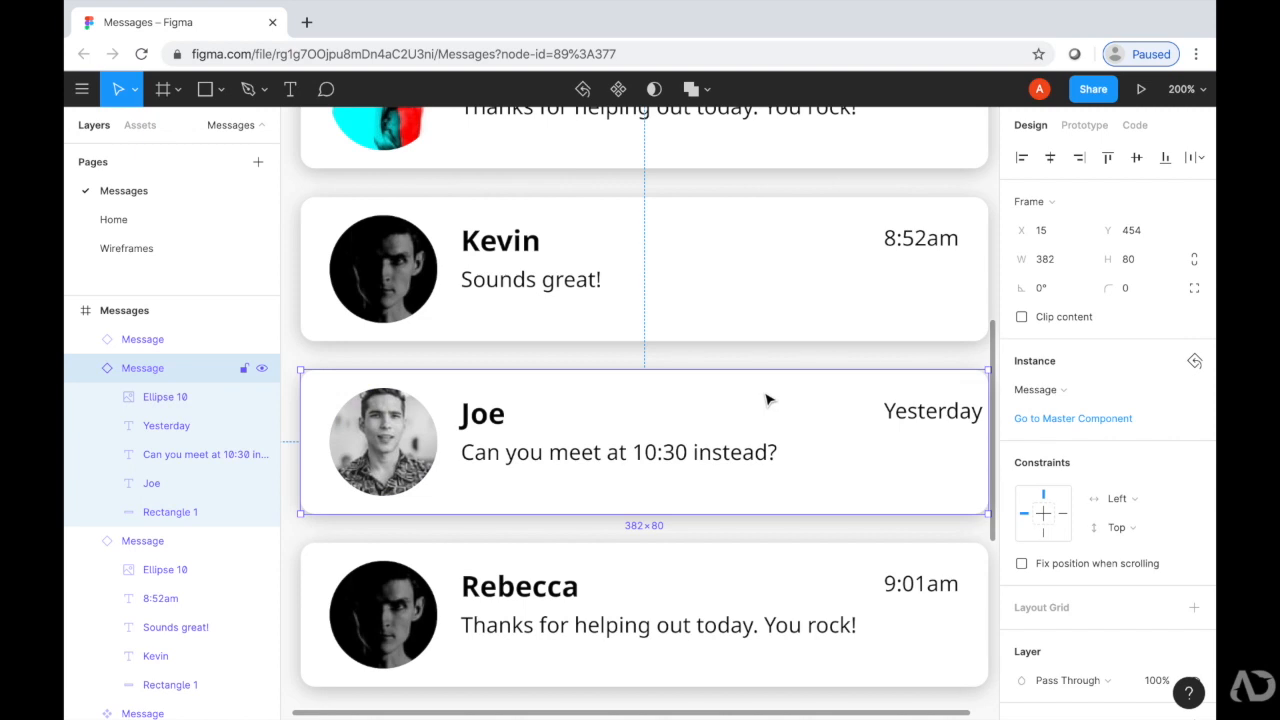
# Replace the name text in the fourth message card with another sample contact's first name.
pyautogui.scroll(-2, 766, 400)
pyautogui.hscroll(1, 770, 400)
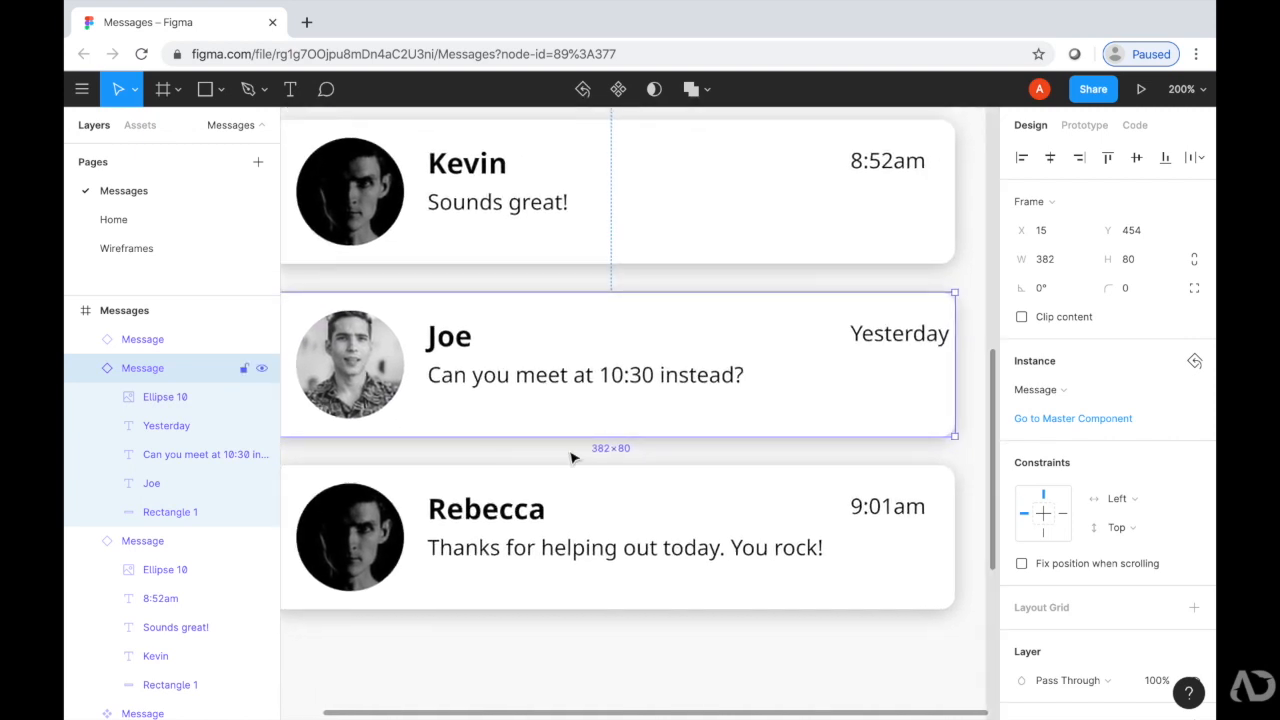
pyautogui.click(472, 510)
pyautogui.doubleClick(472, 510)
pyautogui.doubleClick(470, 509)
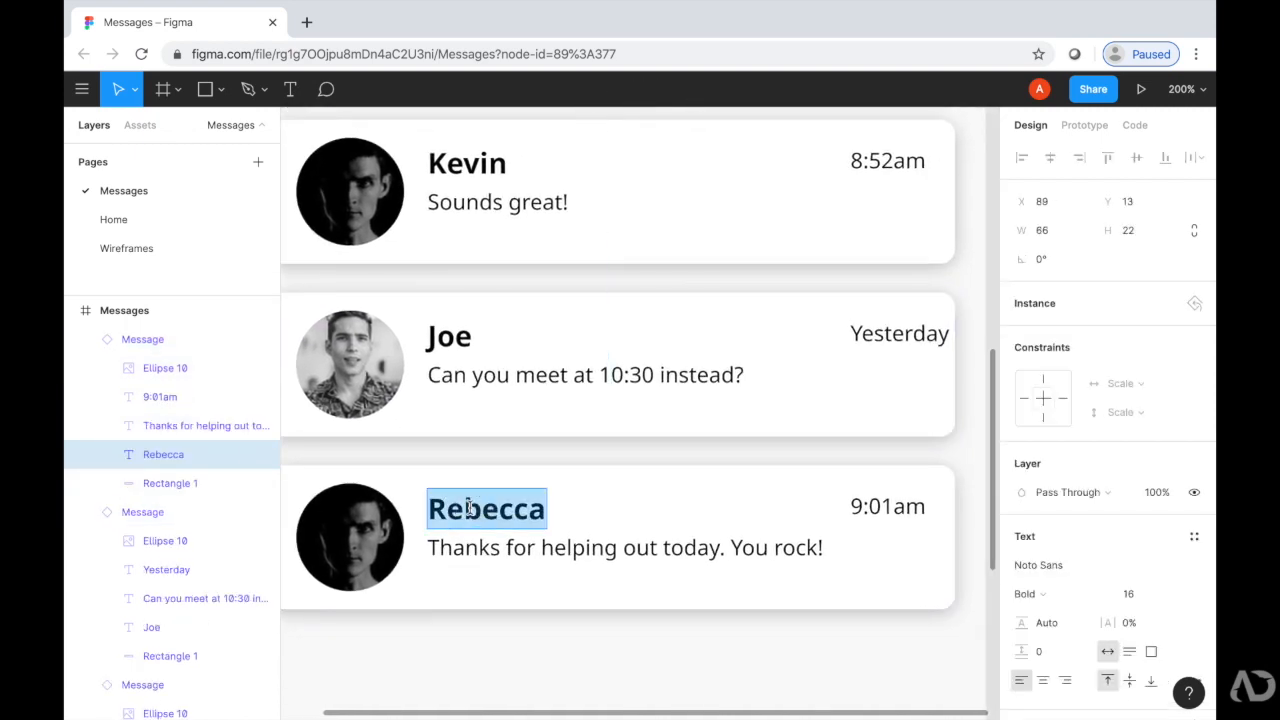
pyautogui.write('Jessica')
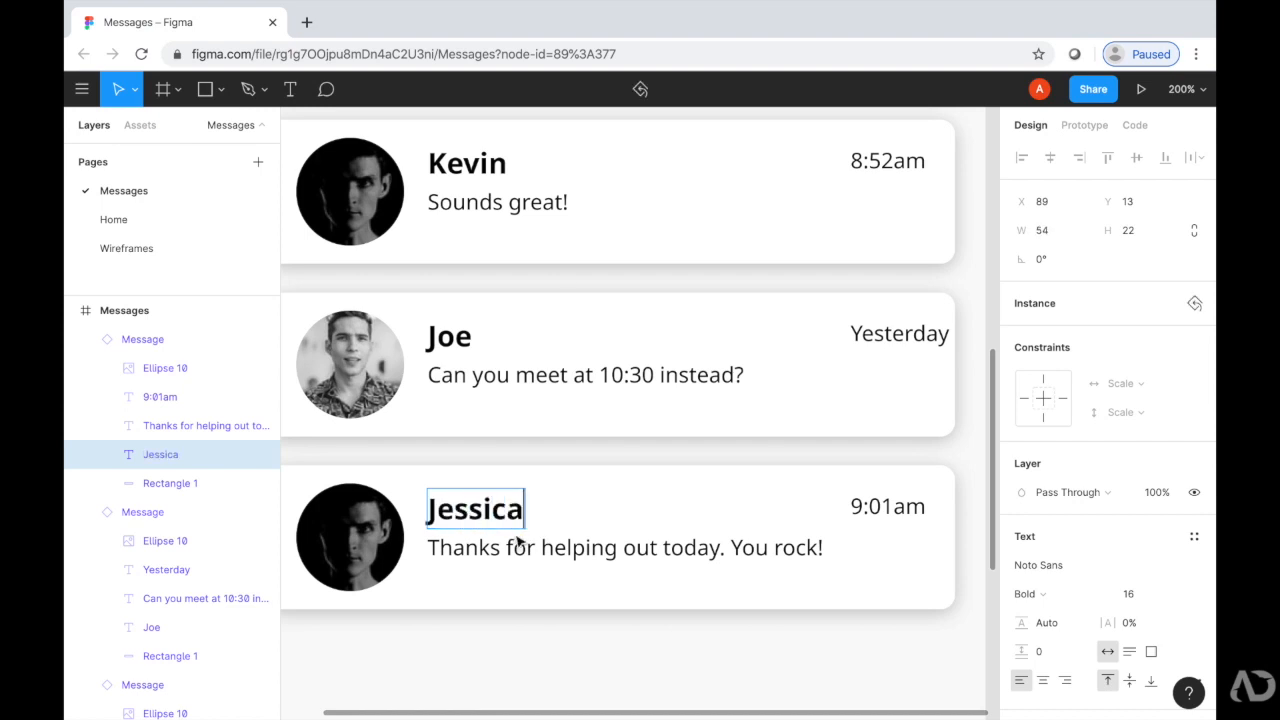
# Replace the message text in the fourth card with "No problem.".
pyautogui.click(527, 540)
pyautogui.doubleClick(527, 540)
pyautogui.write('No rp')
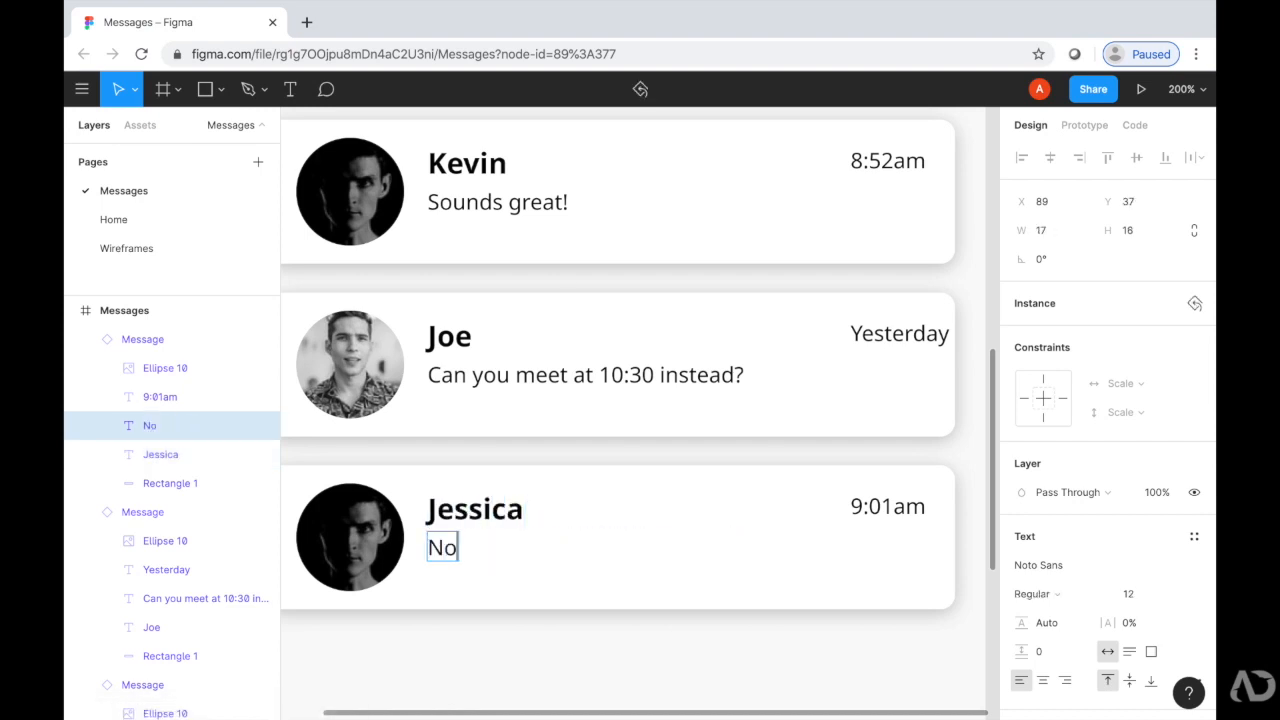
pyautogui.press('BackSpace')
pyautogui.press('BackSpace')
pyautogui.write('problem.')
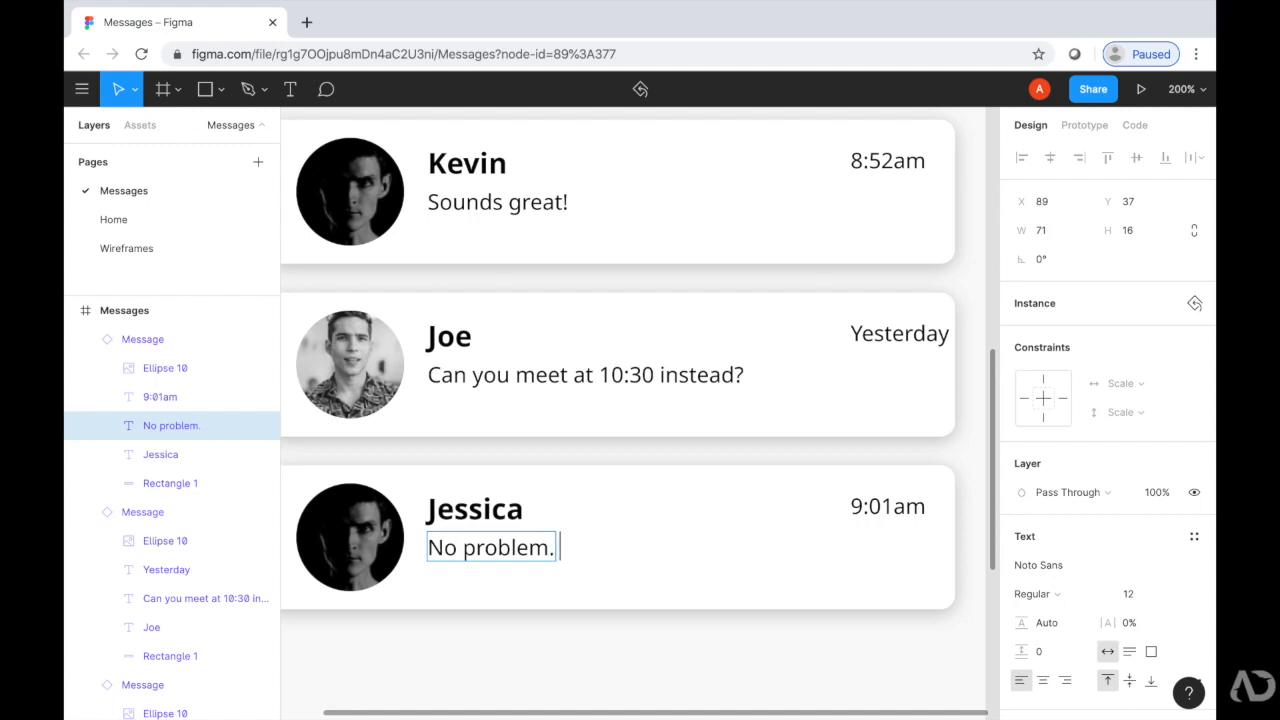
pyautogui.press('Escape')
# Set the time text in the fourth card to "Yesterday".
pyautogui.click(900, 508)
pyautogui.doubleClick(900, 508)
pyautogui.write('Yesterday')
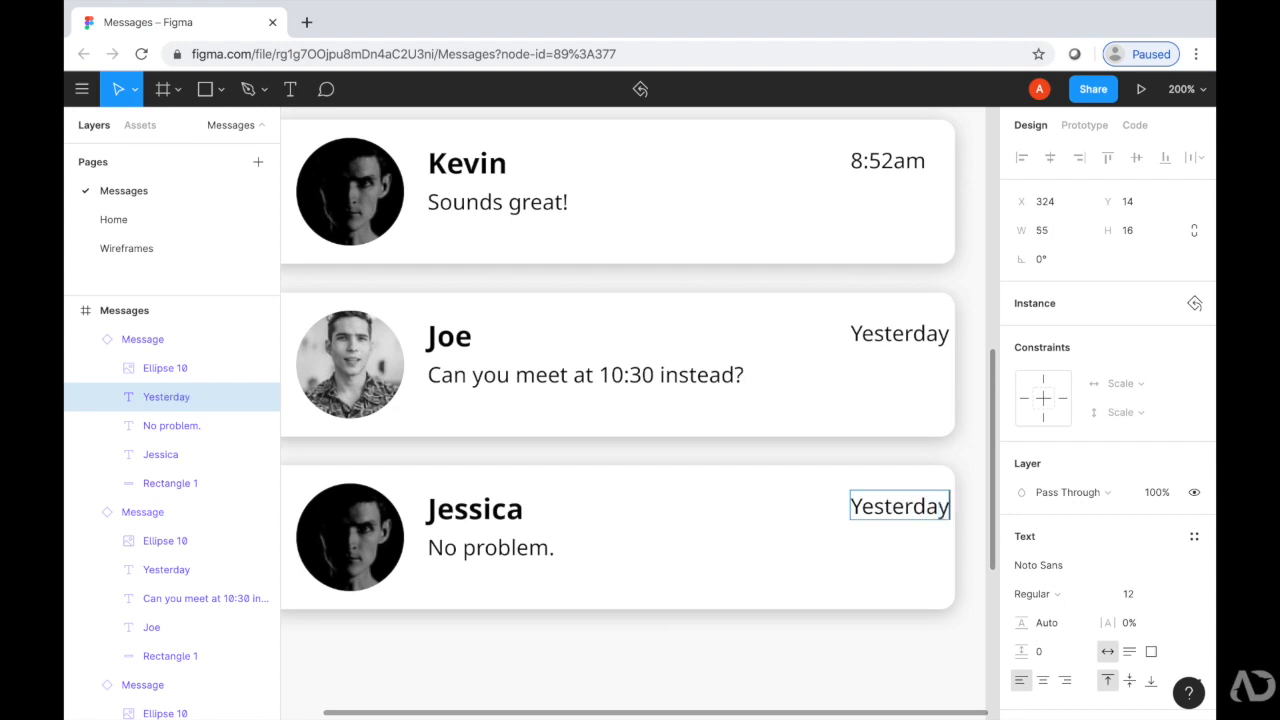
pyautogui.click(848, 603)
# Fill the fourth card's avatar circle with a random portrait photo from the Unsplash plugin and deselect it.
pyautogui.click(352, 533)
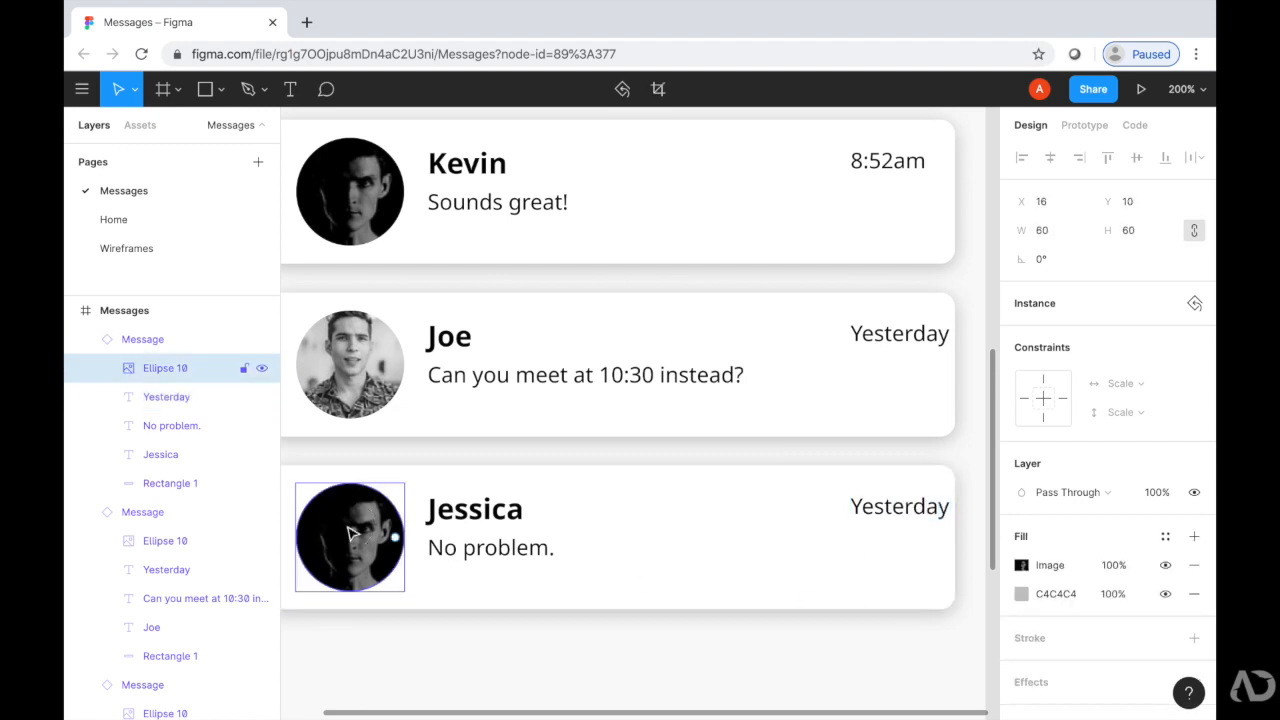
pyautogui.click(82, 89)
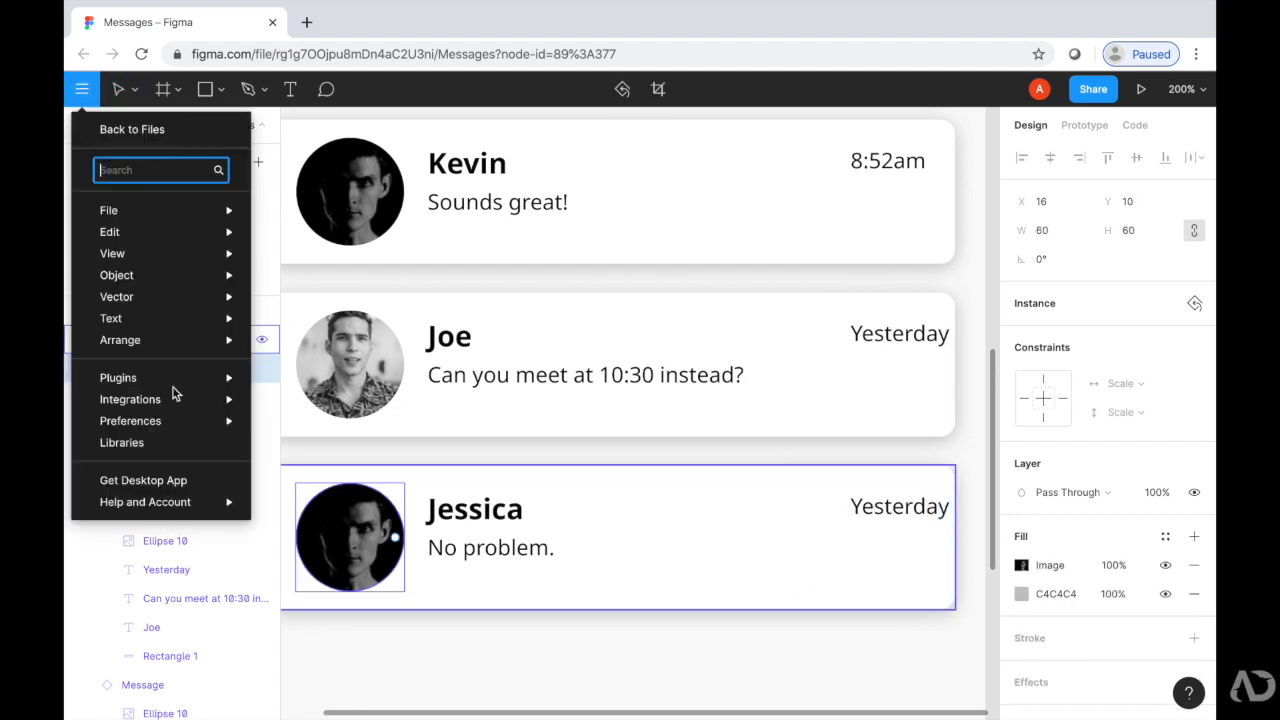
pyautogui.moveTo(183, 380)
pyautogui.click(338, 452)
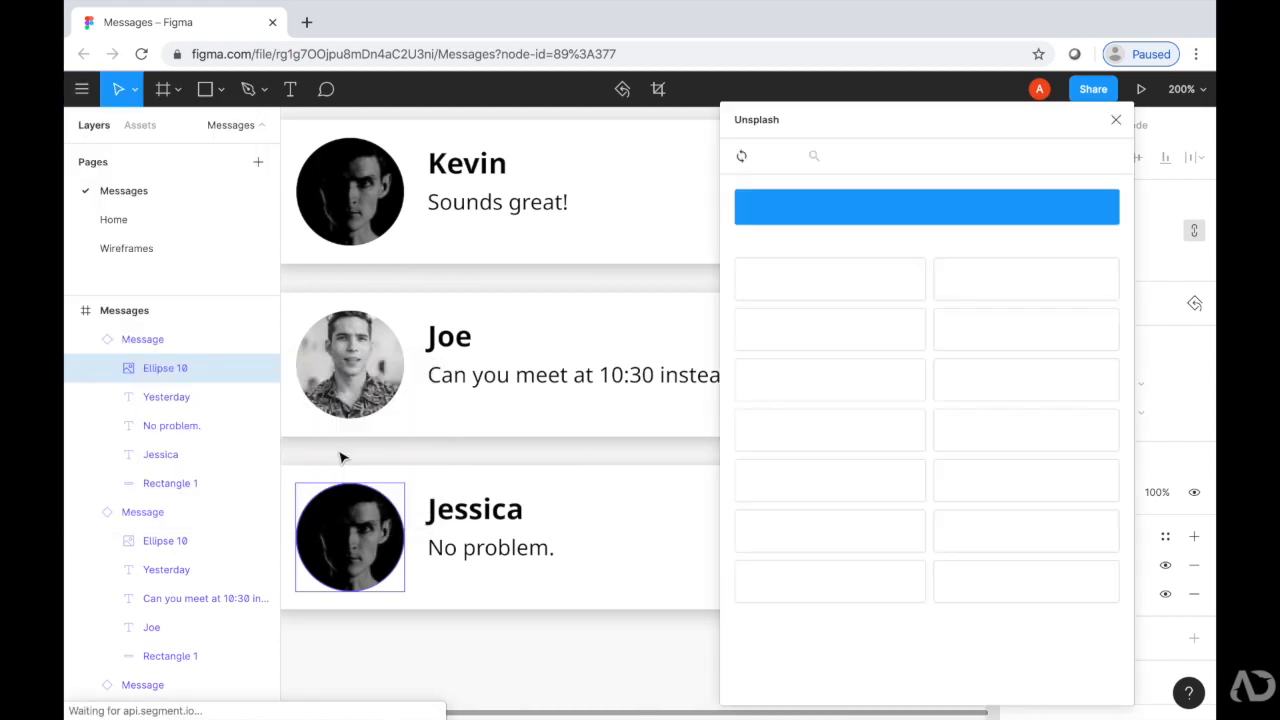
pyautogui.click(1037, 433)
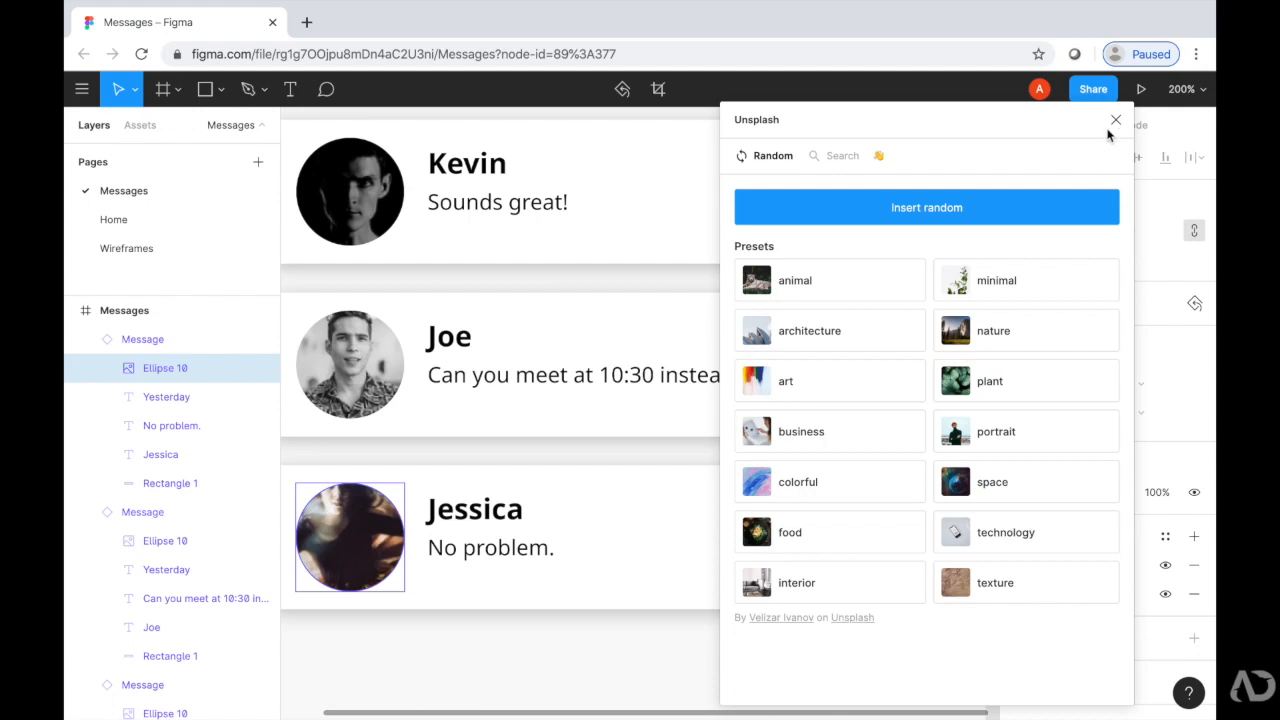
pyautogui.click(1116, 119)
pyautogui.click(826, 453)
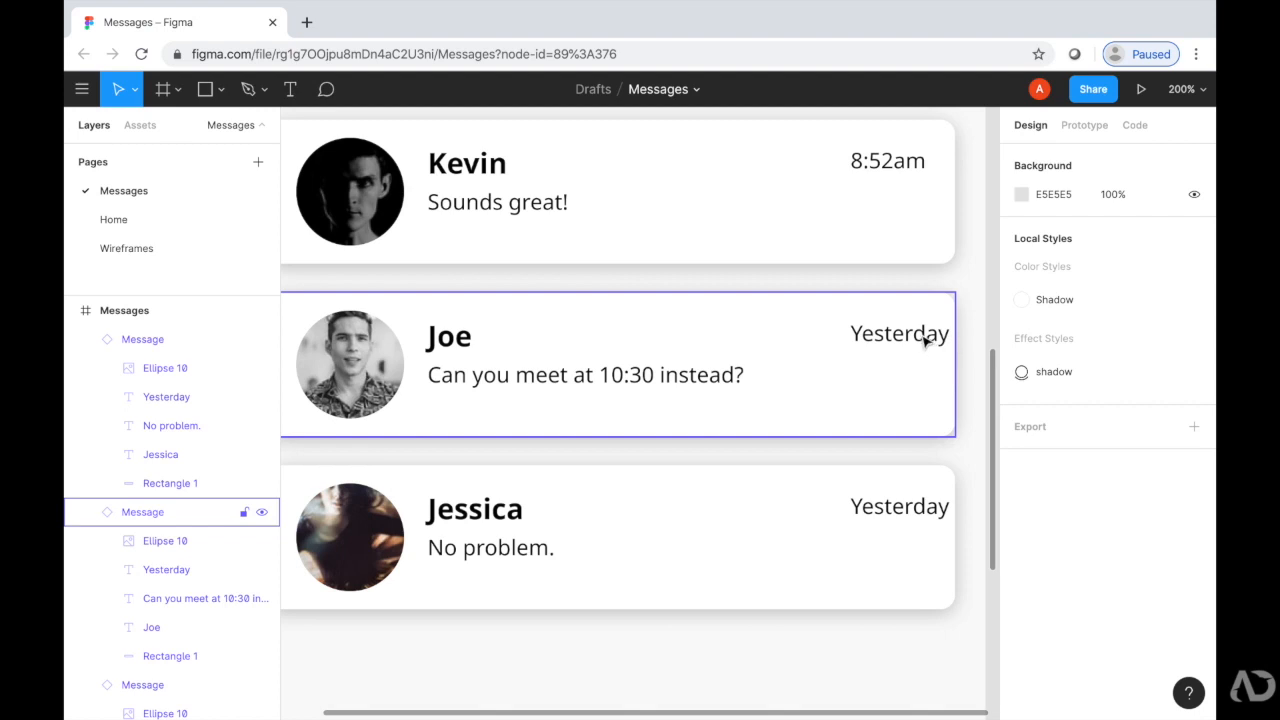
# Right-align the time text in the main message component, the first card, so all instances follow.
pyautogui.scroll(5, 940, 355)
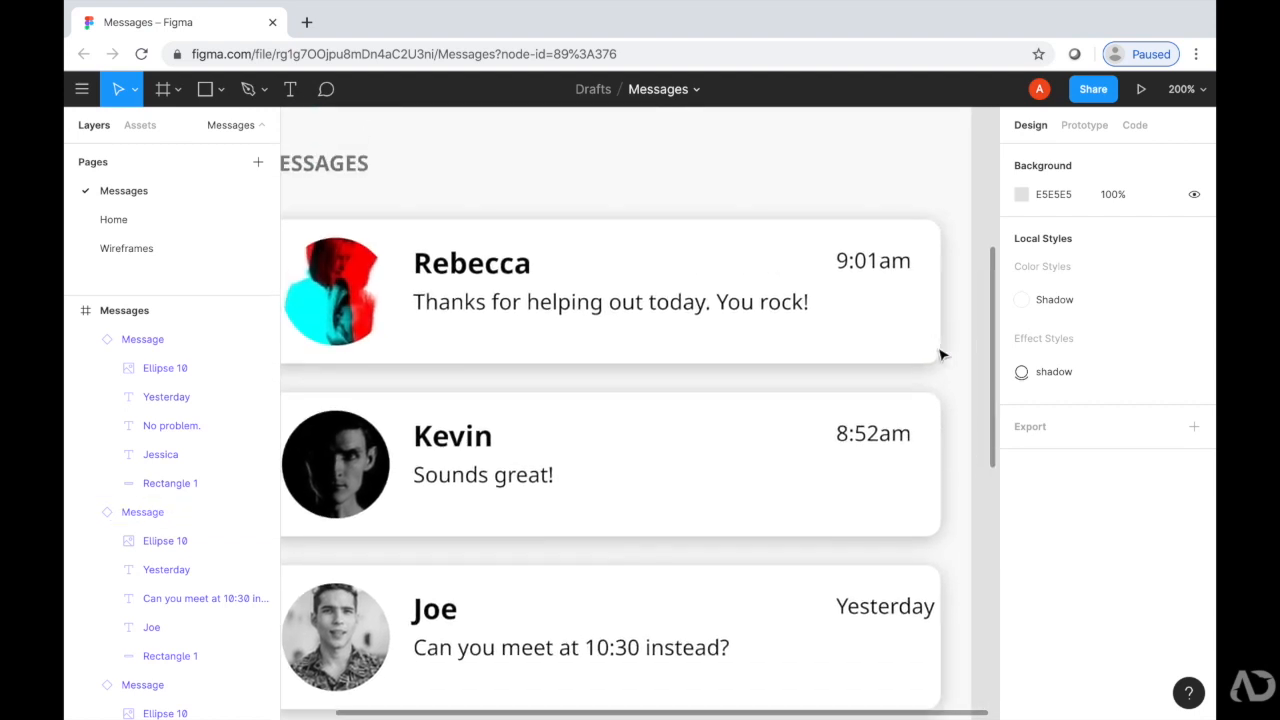
pyautogui.click(885, 270)
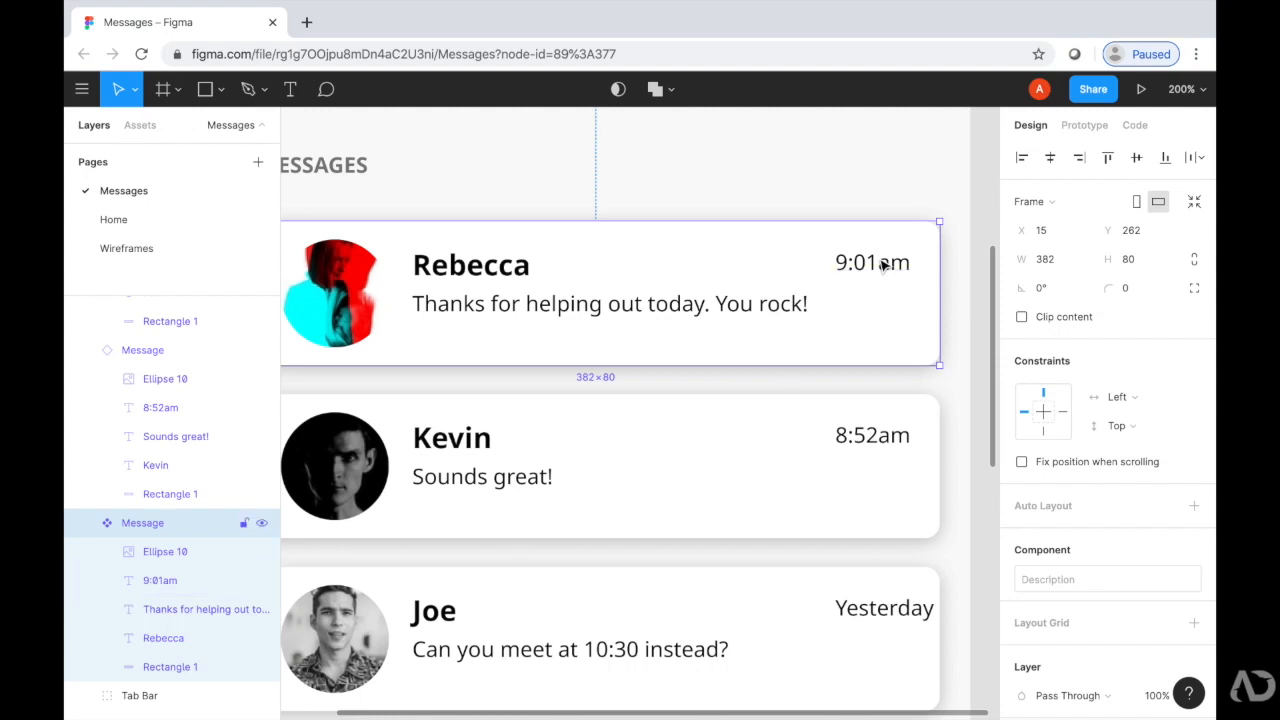
pyautogui.doubleClick(884, 264)
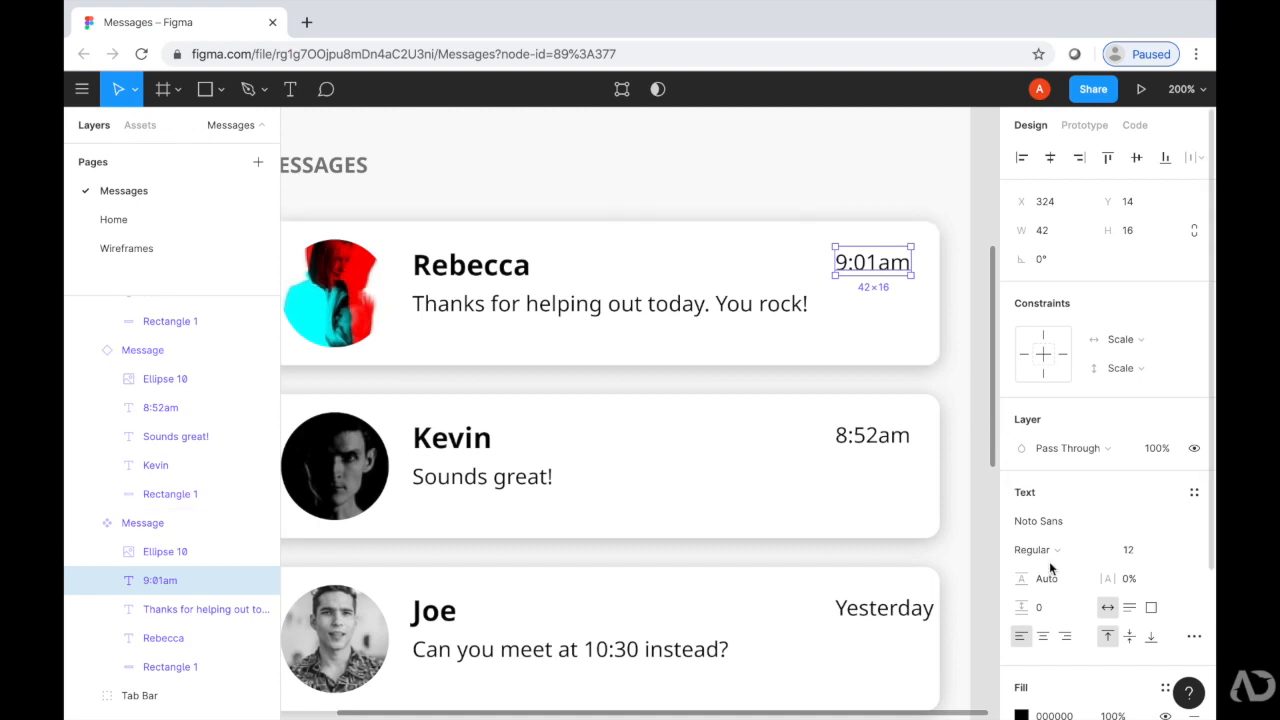
pyautogui.click(1064, 640)
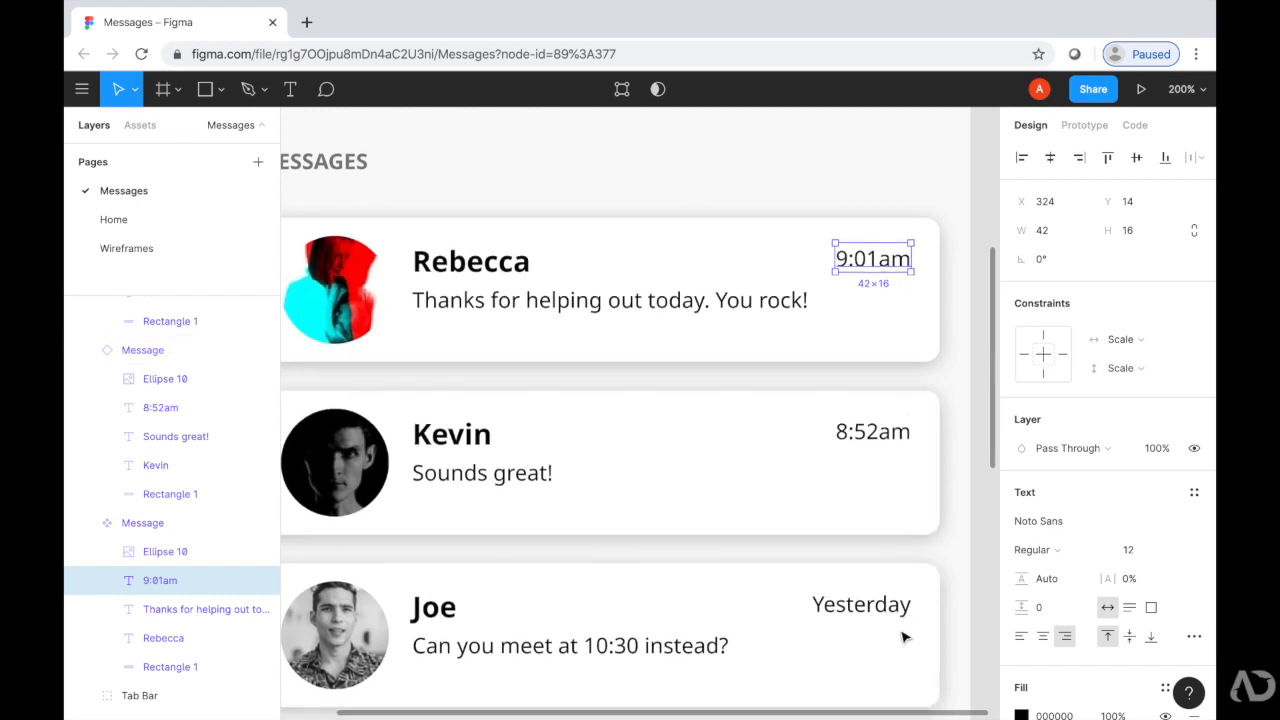
pyautogui.scroll(-3, 903, 635)
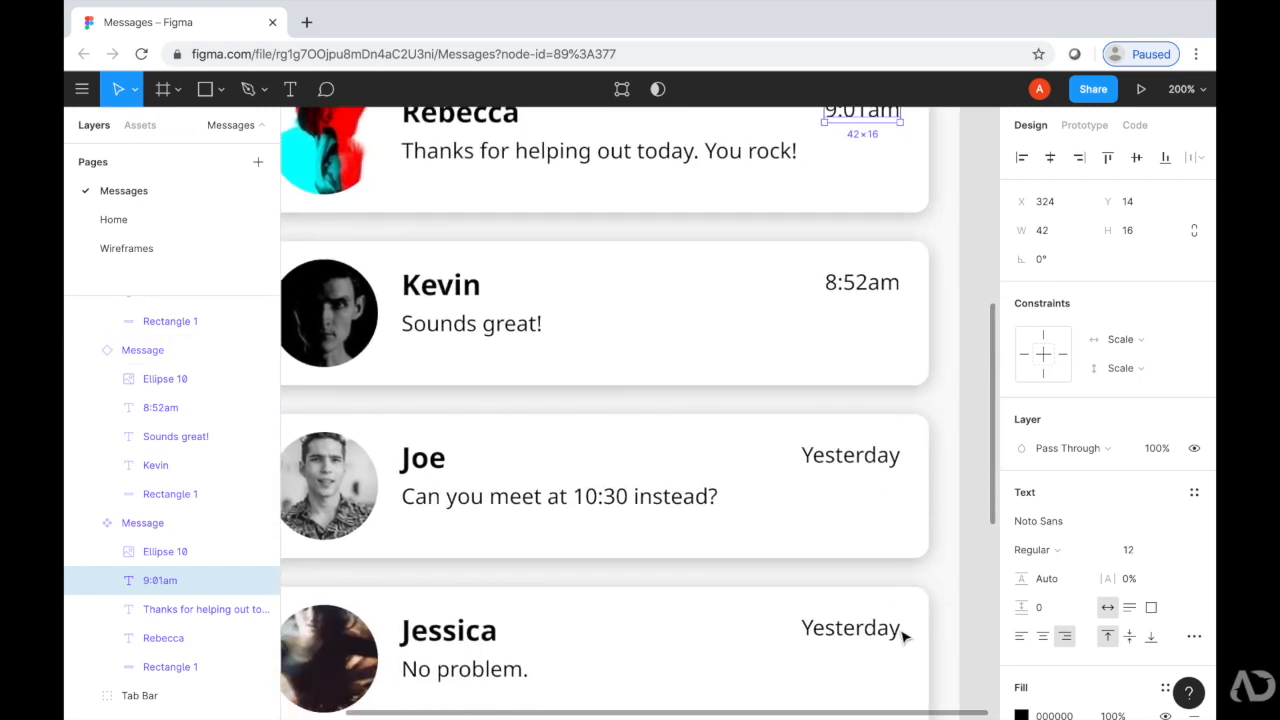
pyautogui.click(953, 597)
pyautogui.hotkey('shift', '0')
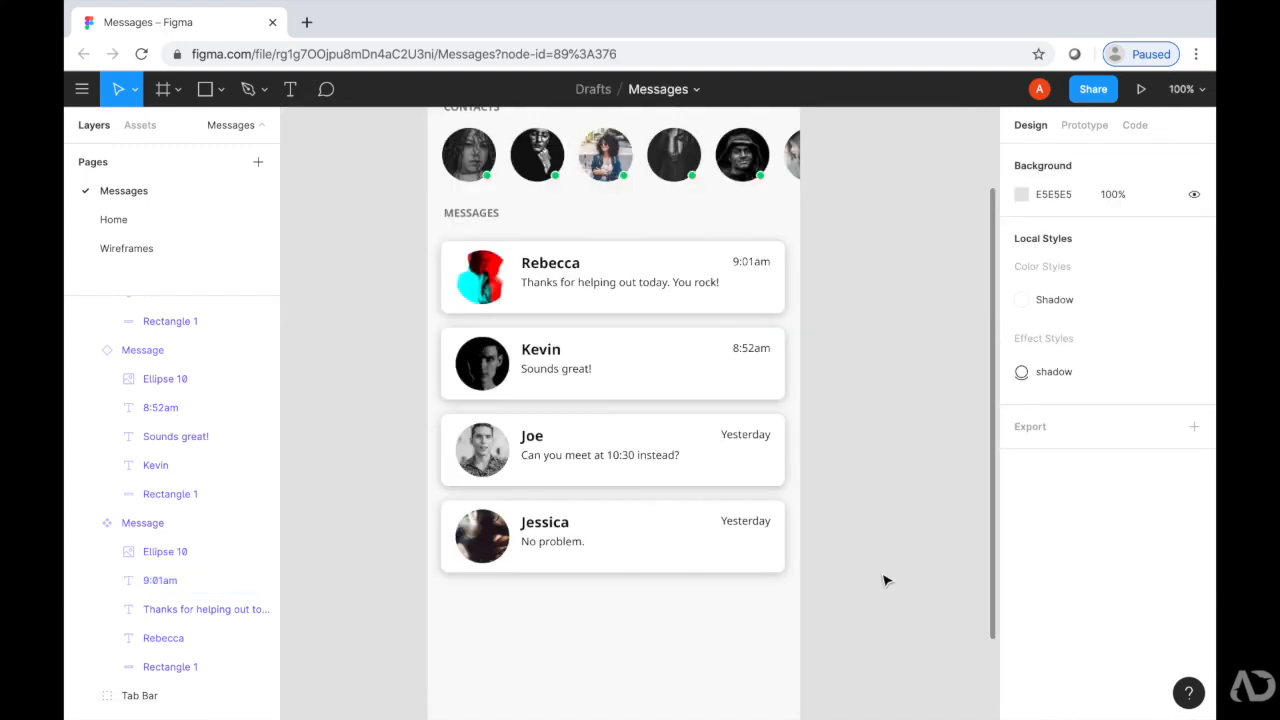
pyautogui.scroll(-2, 883, 583)
pyautogui.scroll(3, 883, 580)
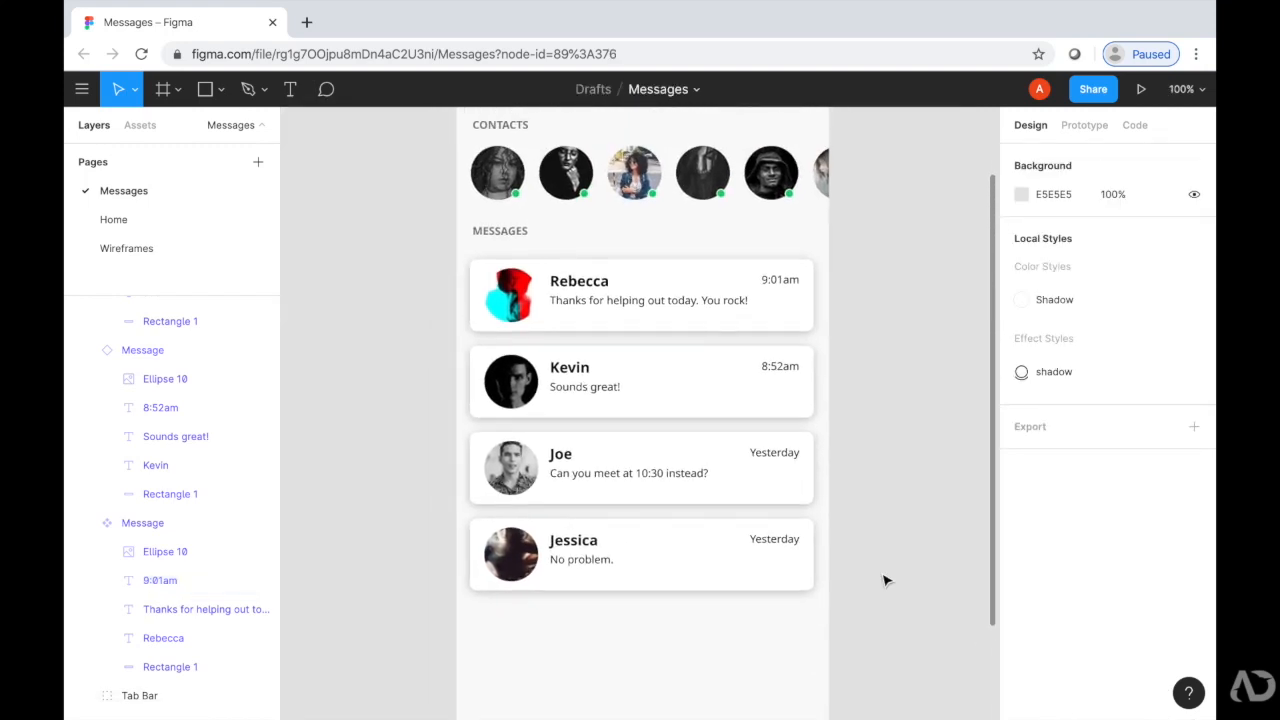
# Set the black fill of the third card's message and time texts to 50% opacity.
pyautogui.hotkey('ctrl', '+')
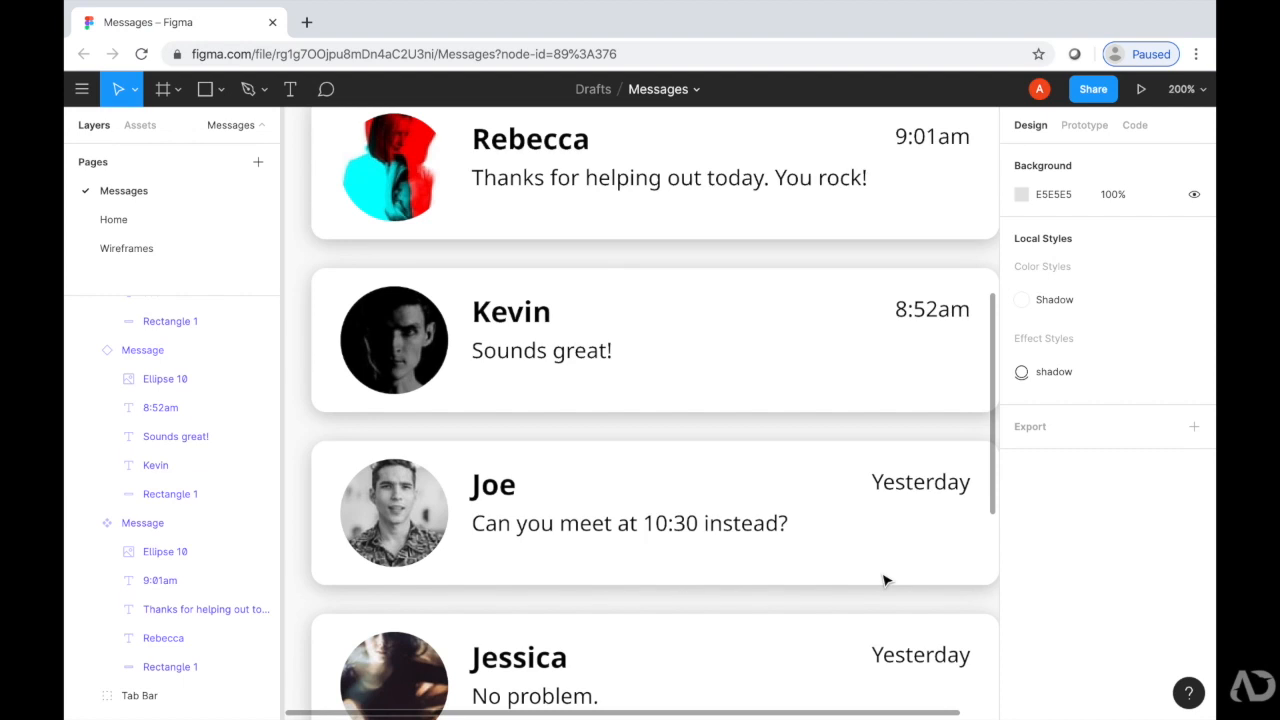
pyautogui.scroll(-1, 883, 580)
pyautogui.hscroll(1, 883, 580)
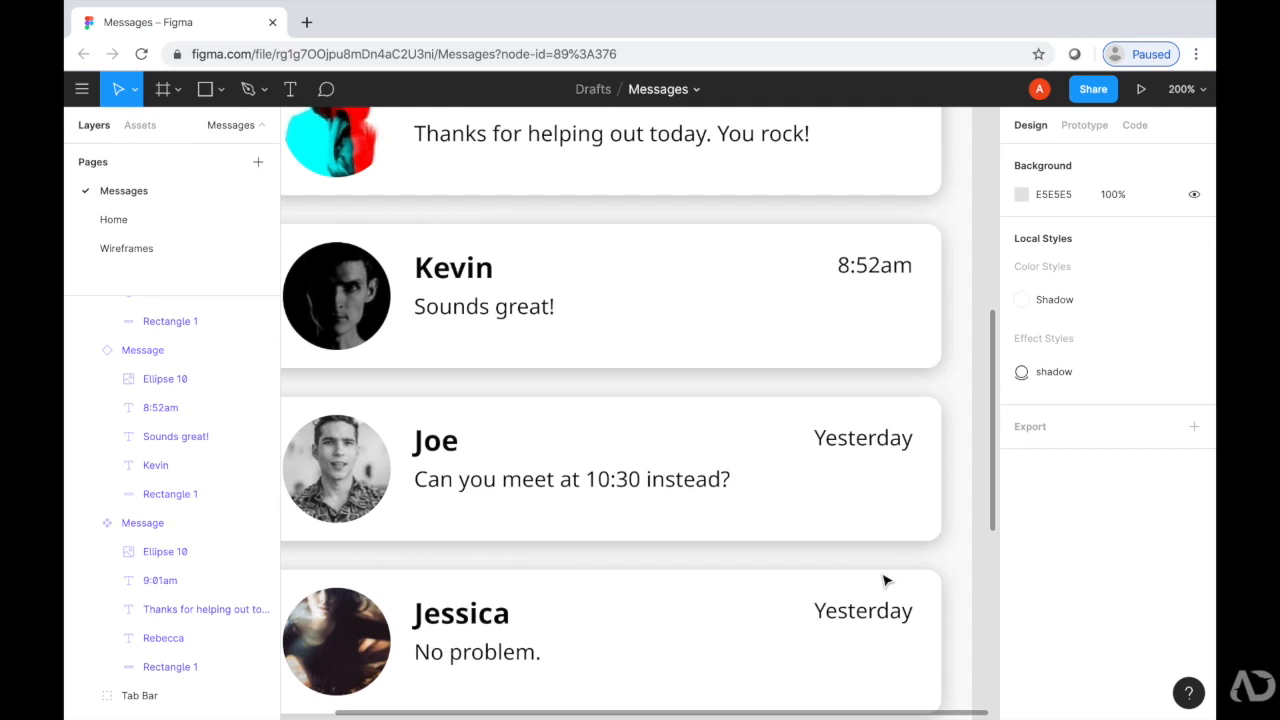
pyautogui.keyDown('ctrl'); pyautogui.click(695, 486); pyautogui.keyUp('ctrl')
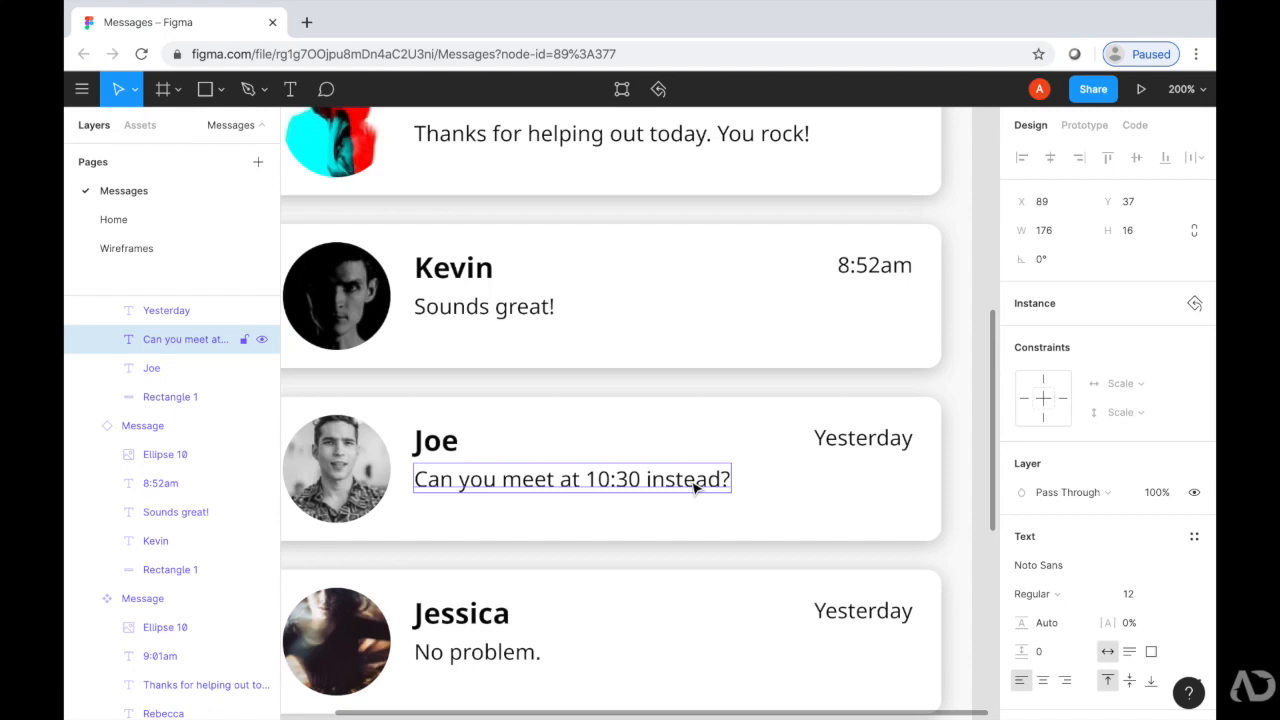
pyautogui.keyDown('shift'); pyautogui.click(853, 450); pyautogui.keyUp('shift')
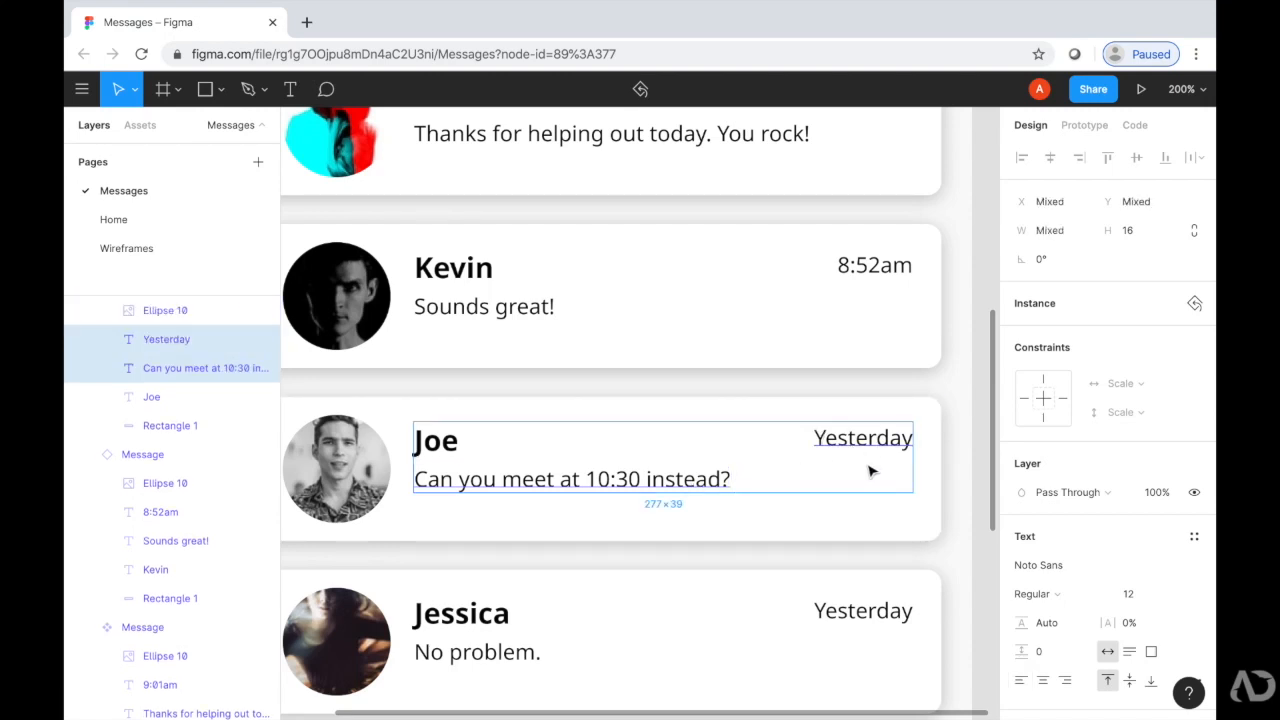
pyautogui.scroll(-2, 1061, 544)
pyautogui.scroll(-2, 1061, 544)
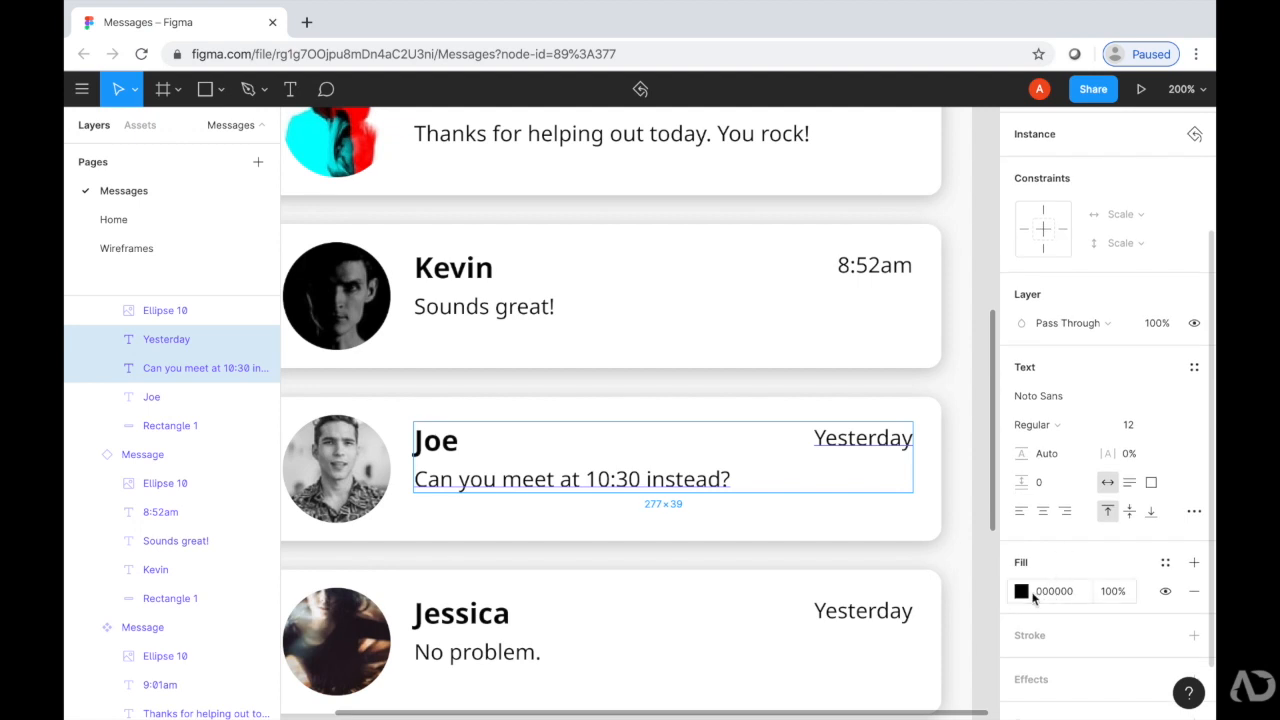
pyautogui.click(1022, 591)
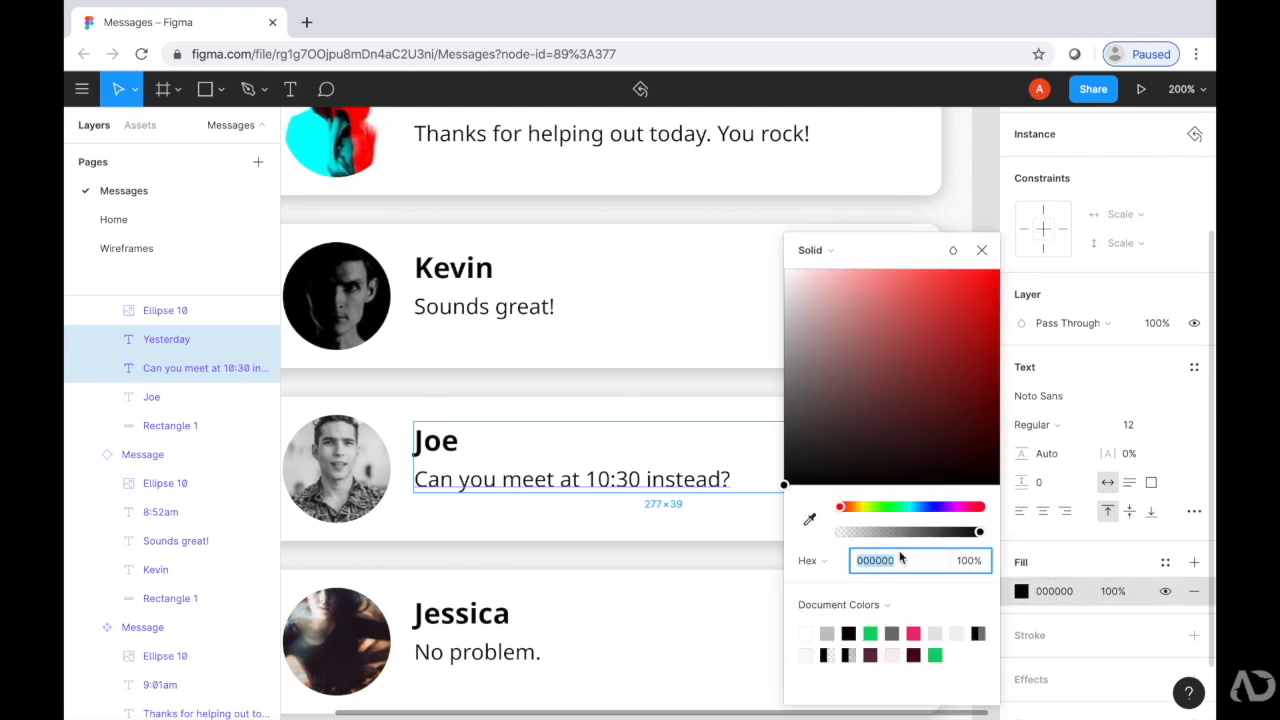
pyautogui.press('Tab')
pyautogui.write('50')
pyautogui.press('Return')
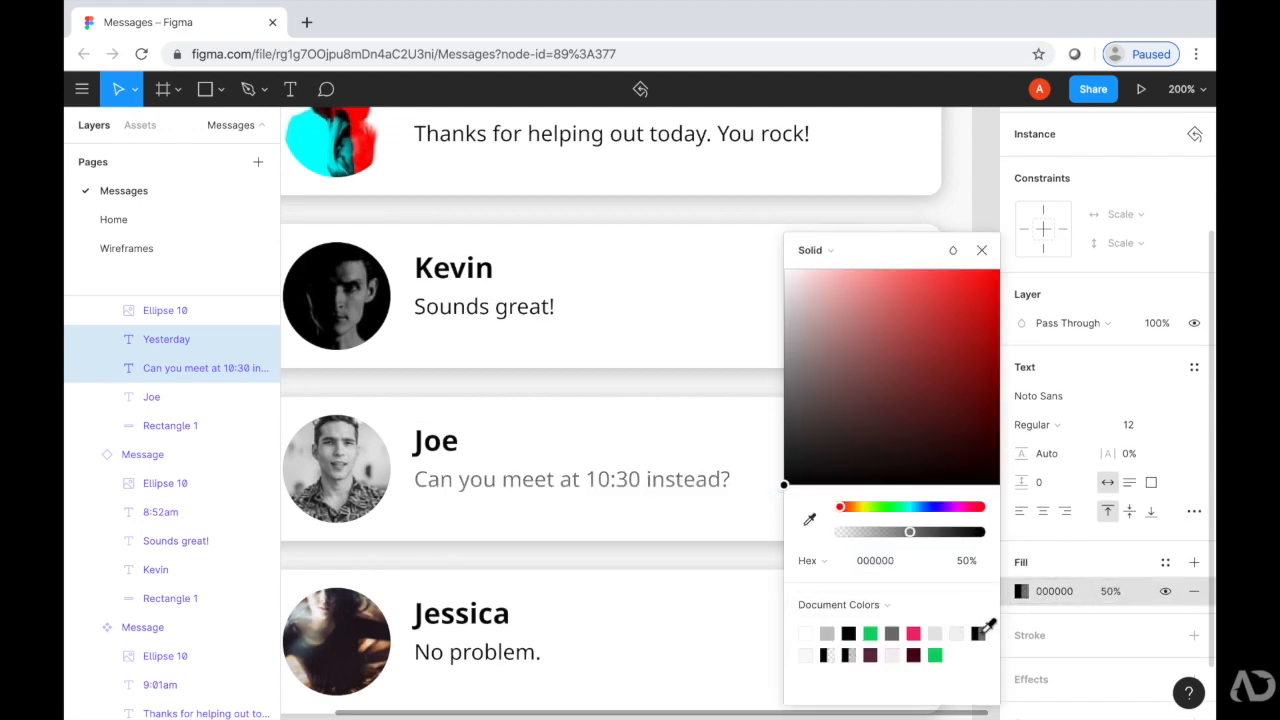
pyautogui.click(984, 251)
pyautogui.click(900, 437)
# Set the black fill of the fourth card's message and time texts to 50% opacity and deselect them.
pyautogui.scroll(-2, 900, 437)
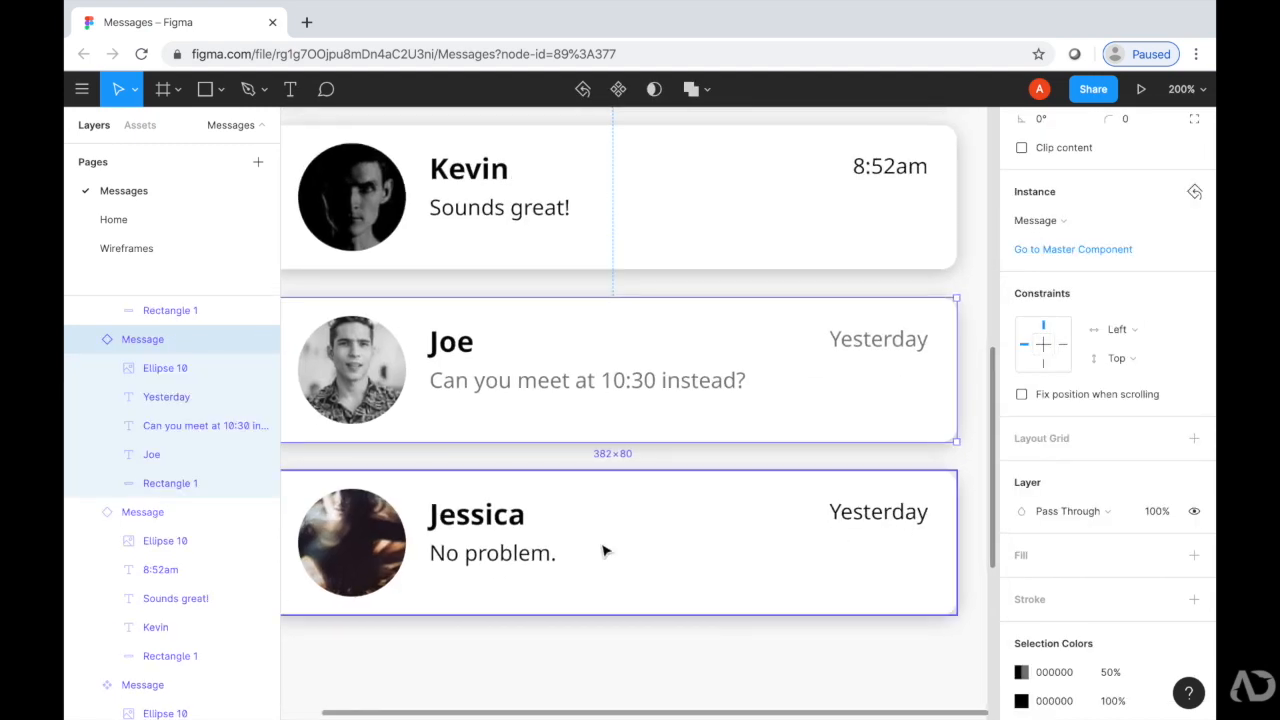
pyautogui.doubleClick(520, 556)
pyautogui.keyDown('shift'); pyautogui.click(878, 511); pyautogui.keyUp('shift')
pyautogui.click(1021, 590)
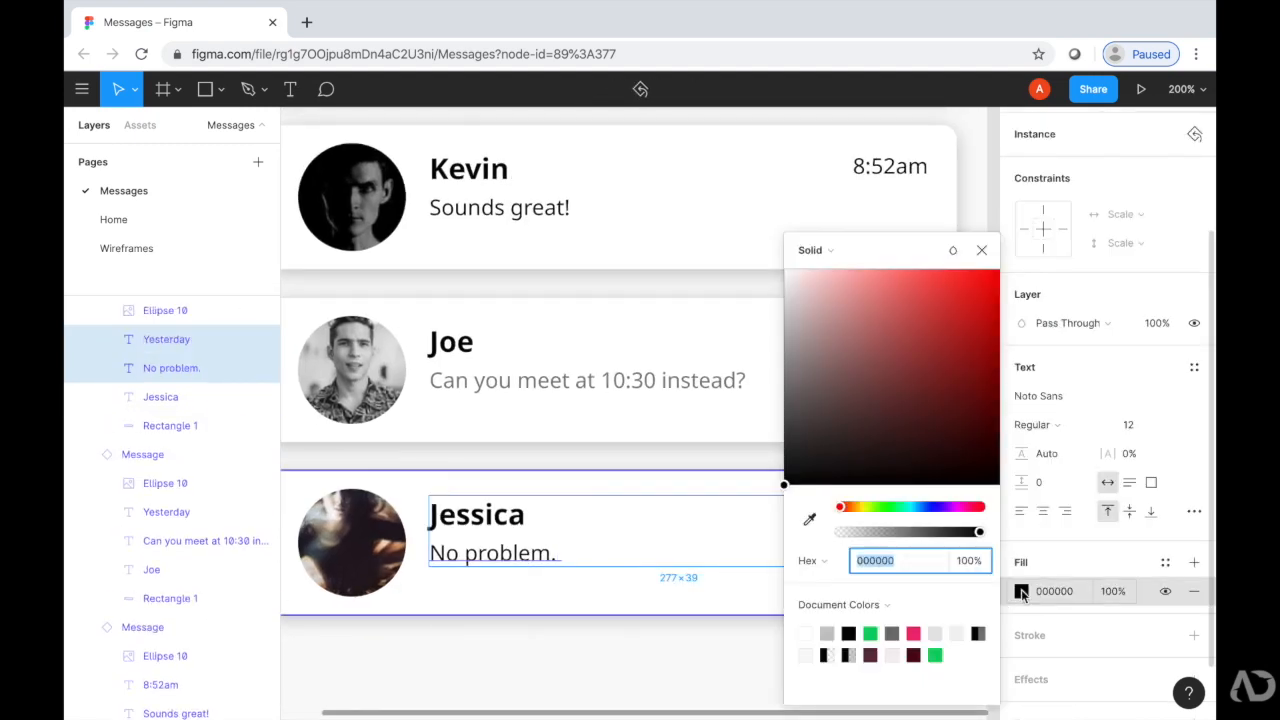
pyautogui.click(984, 630)
pyautogui.click(725, 668)
pyautogui.hotkey('shift', '0')
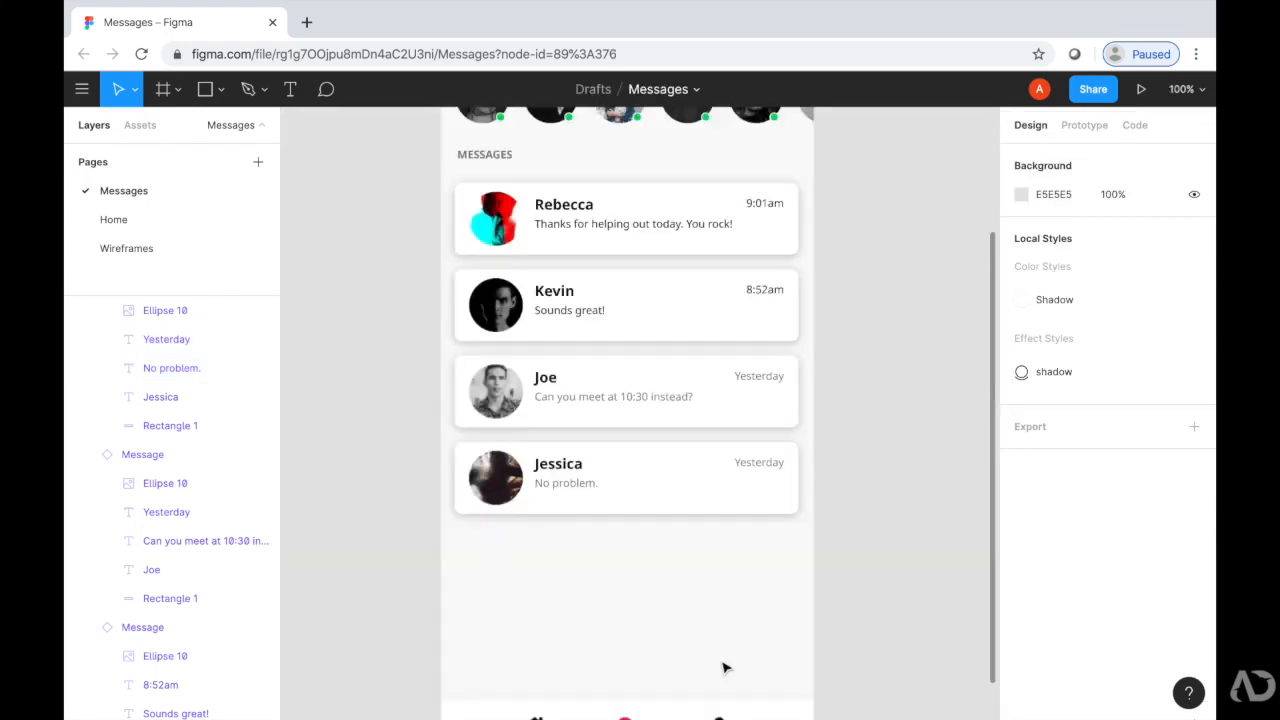
# Draw a 10×10 status circle at the lower-right edge of the main message component's avatar and fill it green 08D265.
pyautogui.scroll(2, 725, 668)
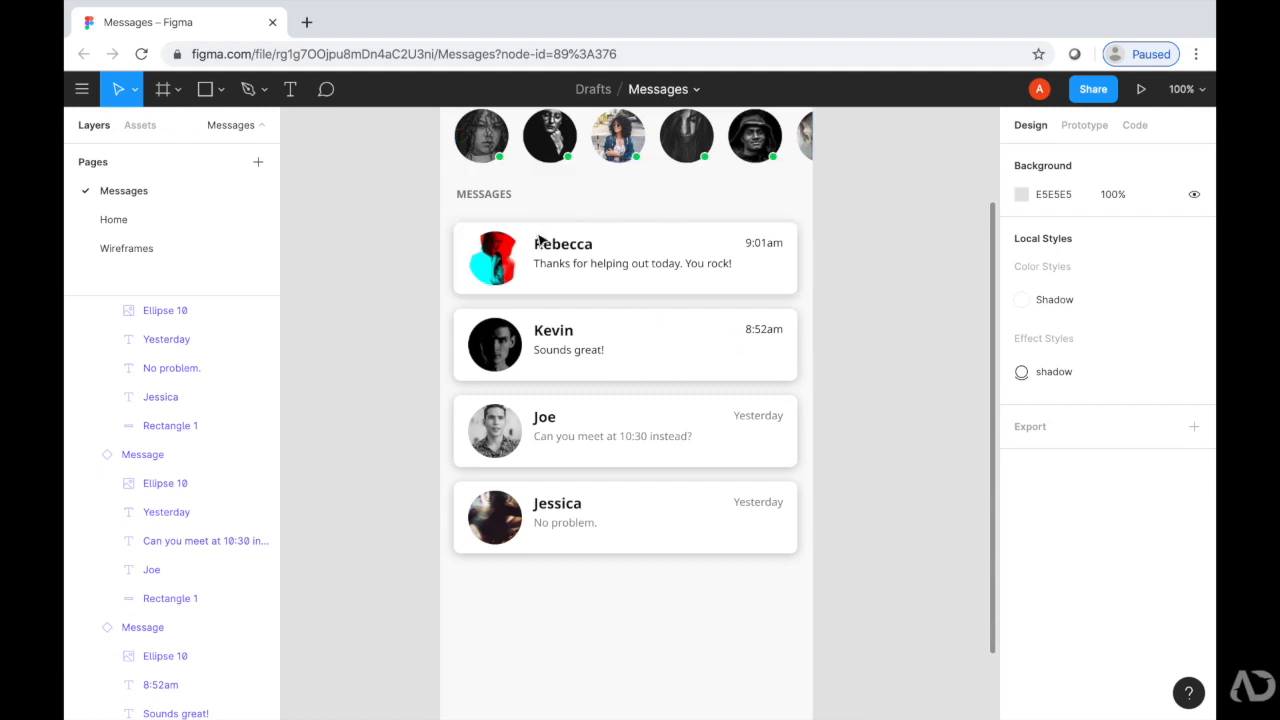
pyautogui.hotkey('ctrl', '+')
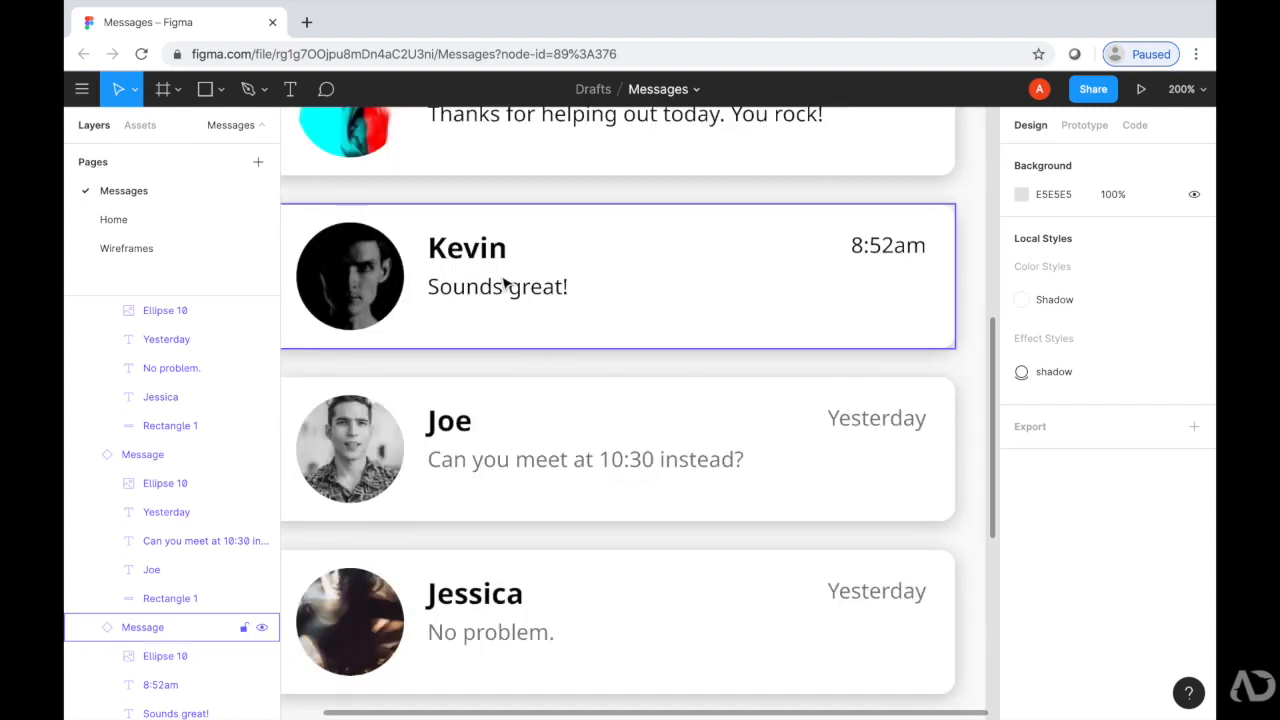
pyautogui.scroll(3, 505, 285)
pyautogui.click(505, 285)
pyautogui.scroll(3, 505, 300)
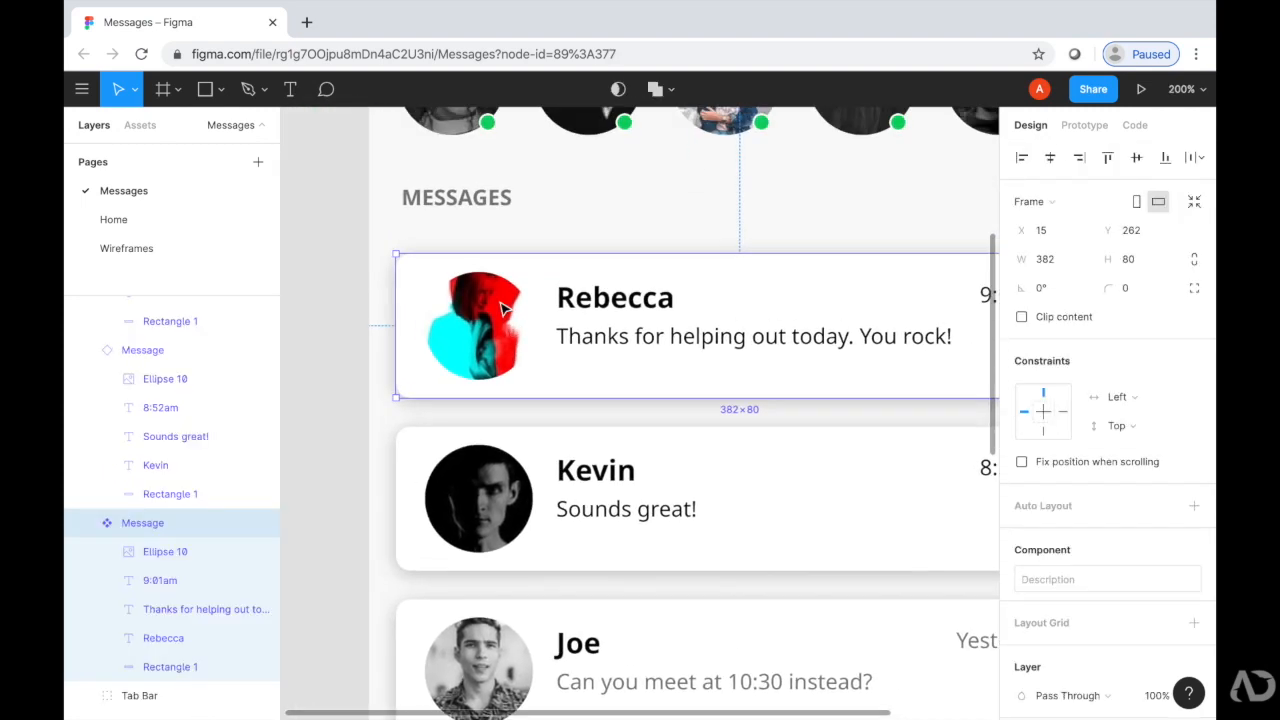
pyautogui.press('o')
pyautogui.moveTo(505, 354); pyautogui.dragTo(519, 372)
pyautogui.click(1021, 521)
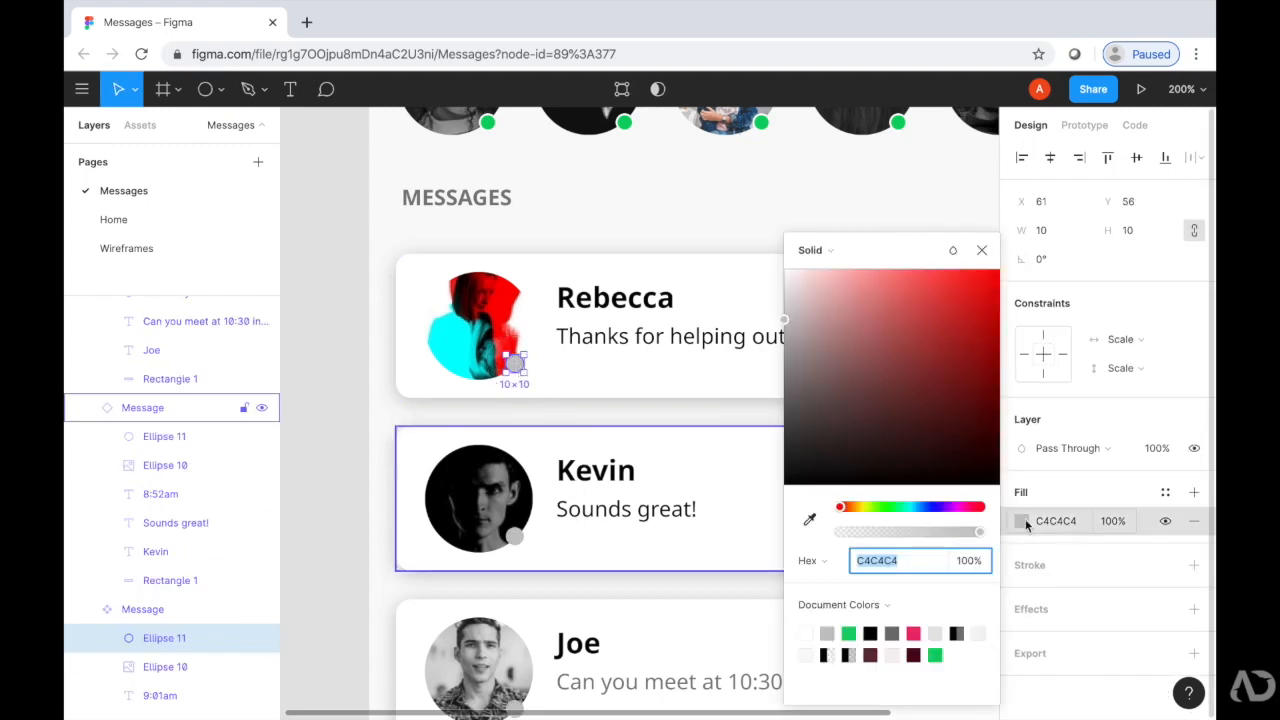
pyautogui.click(937, 654)
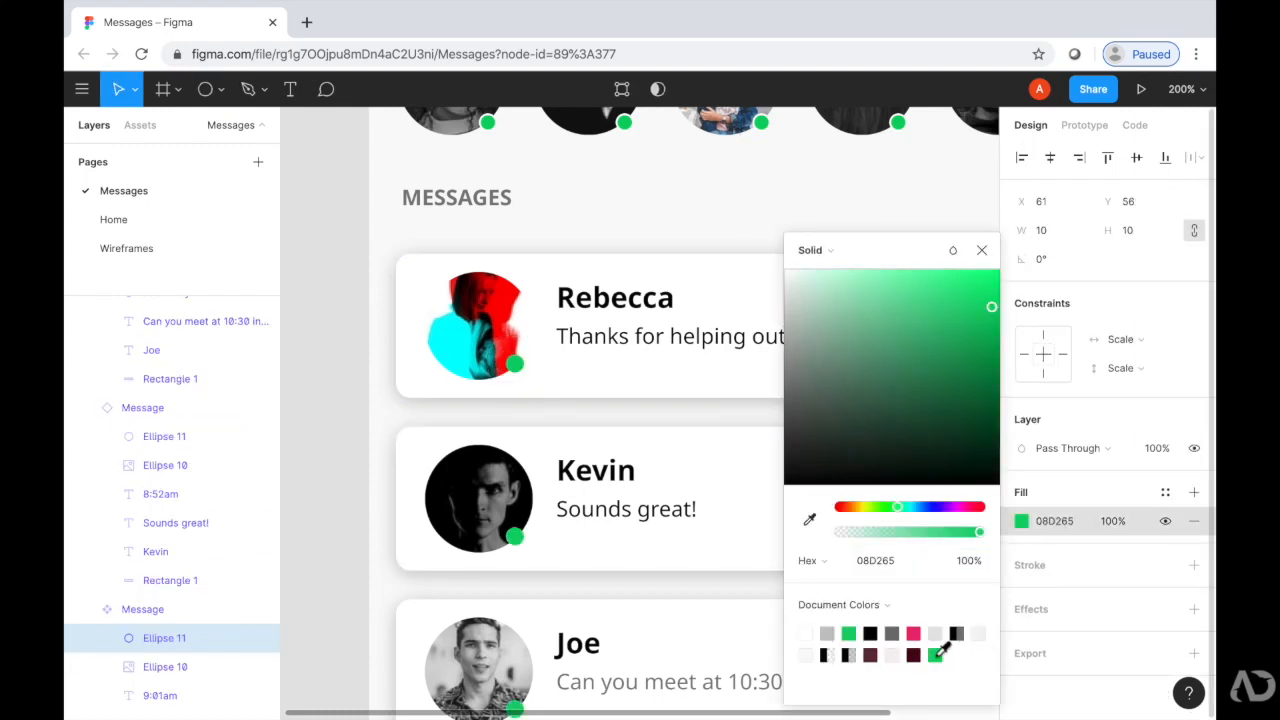
# Add a white FFFFFF stroke to the main component's status circle and align the stroke outside.
pyautogui.click(1065, 565)
pyautogui.click(1034, 566)
pyautogui.click(1021, 594)
pyautogui.click(874, 560)
pyautogui.write('ffffff')
pyautogui.press('Return')
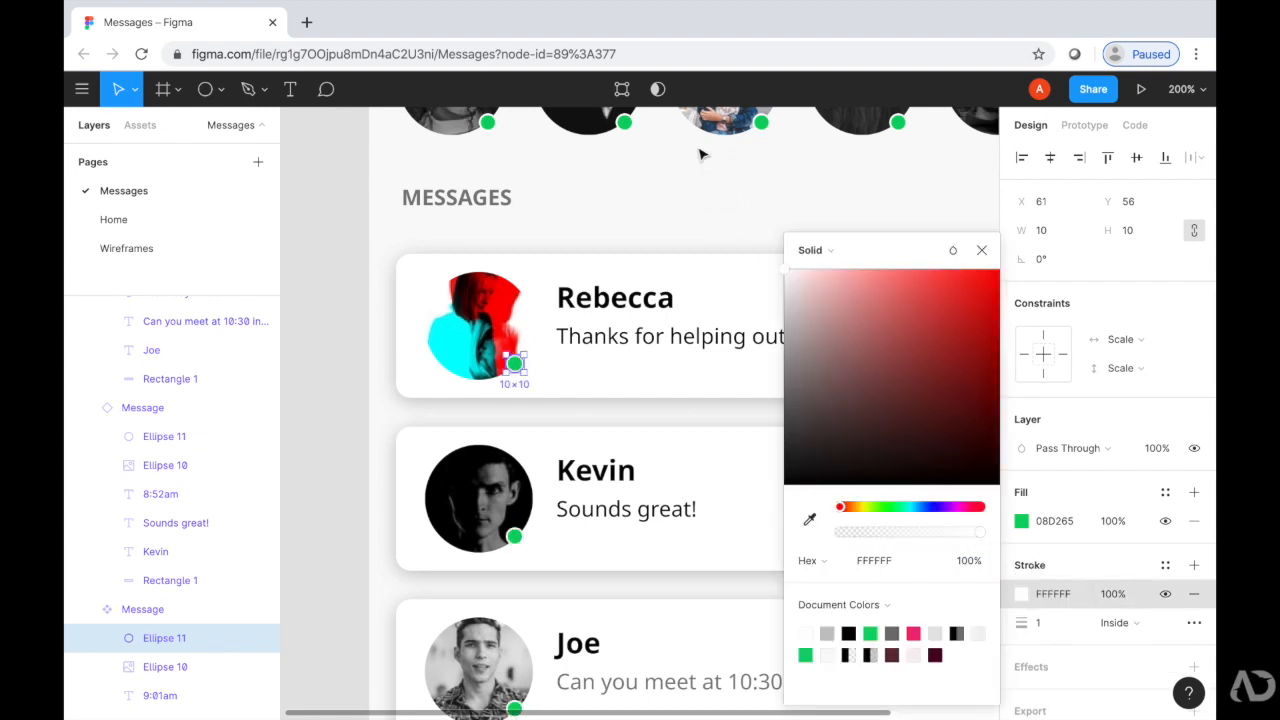
pyautogui.click(1117, 626)
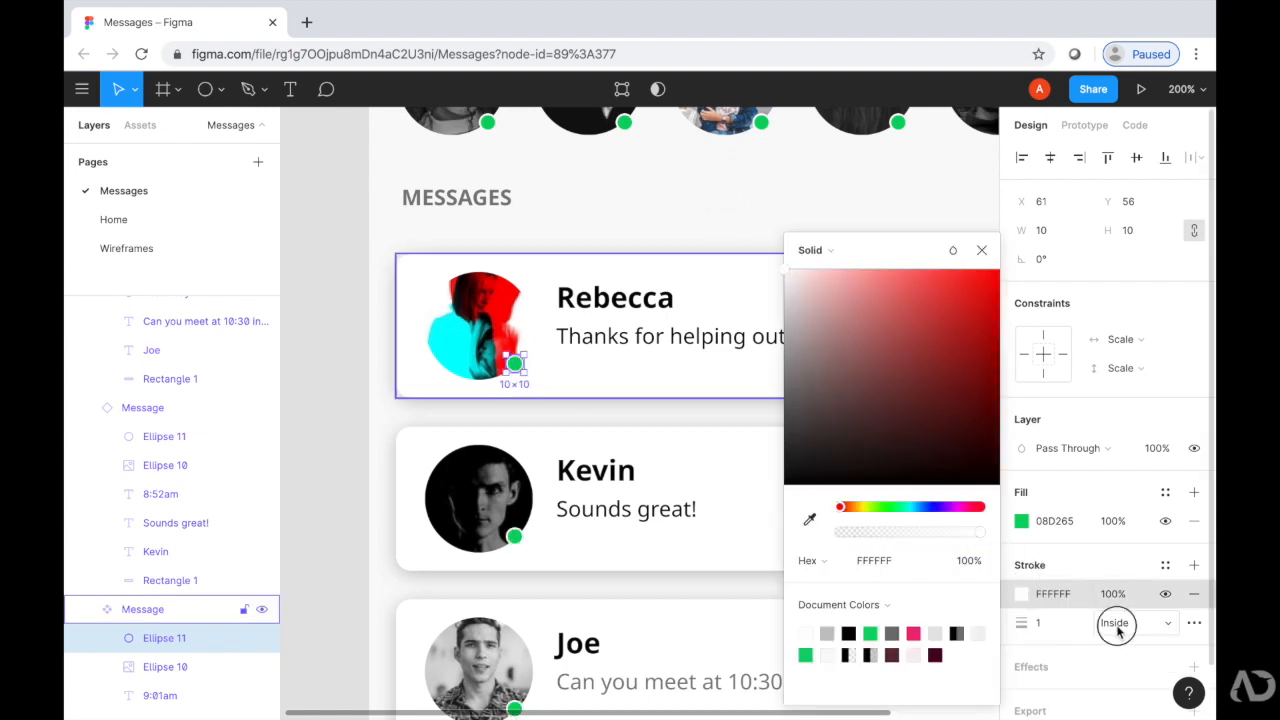
pyautogui.click(1132, 642)
# Resize the status circle to 8×8 and nudge it to X 63, Y 57 on the avatar's lower-right edge.
pyautogui.click(1047, 230)
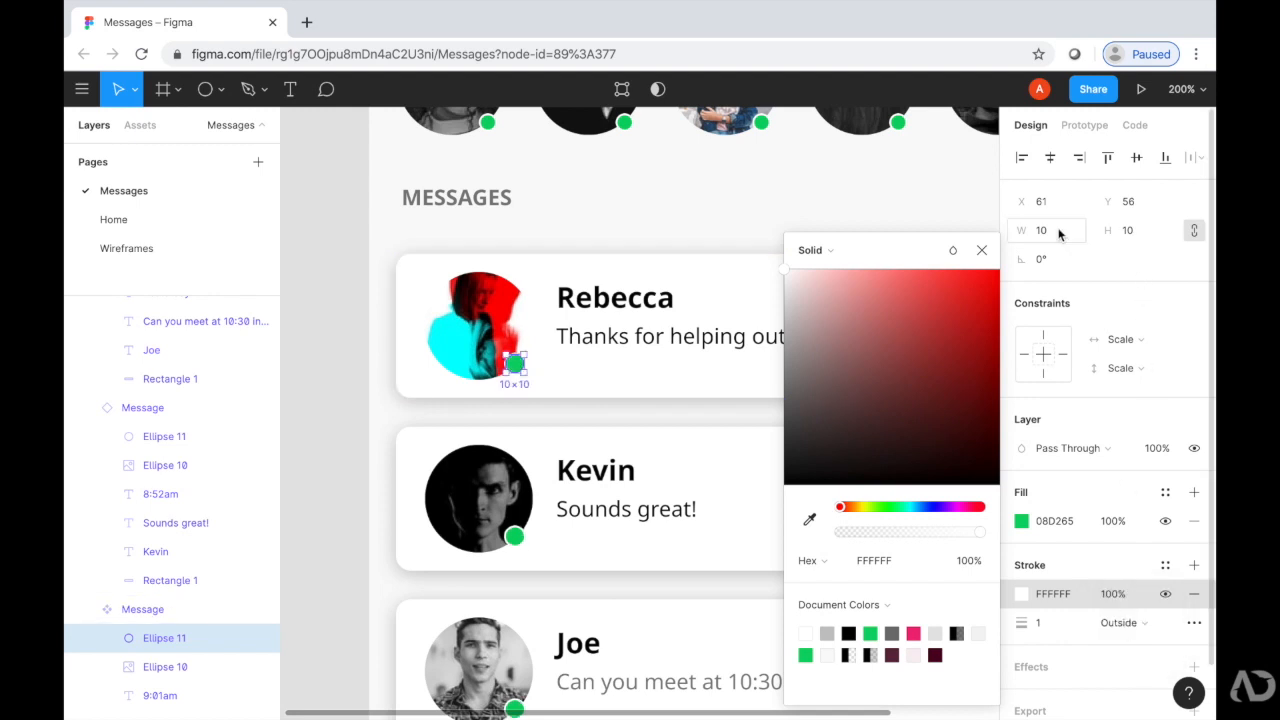
pyautogui.write('8')
pyautogui.press('Return')
pyautogui.click(512, 362)
pyautogui.moveTo(517, 370); pyautogui.dragTo(519, 370)
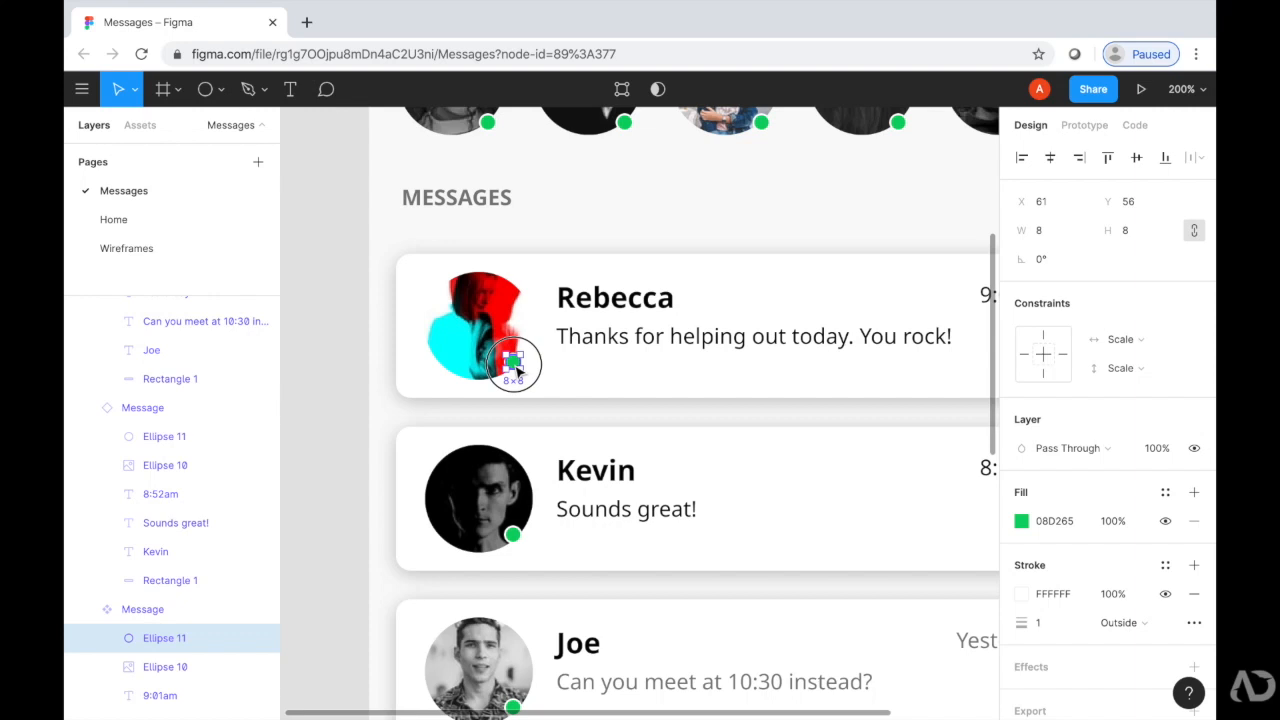
pyautogui.press('Right')
pyautogui.press('Down')
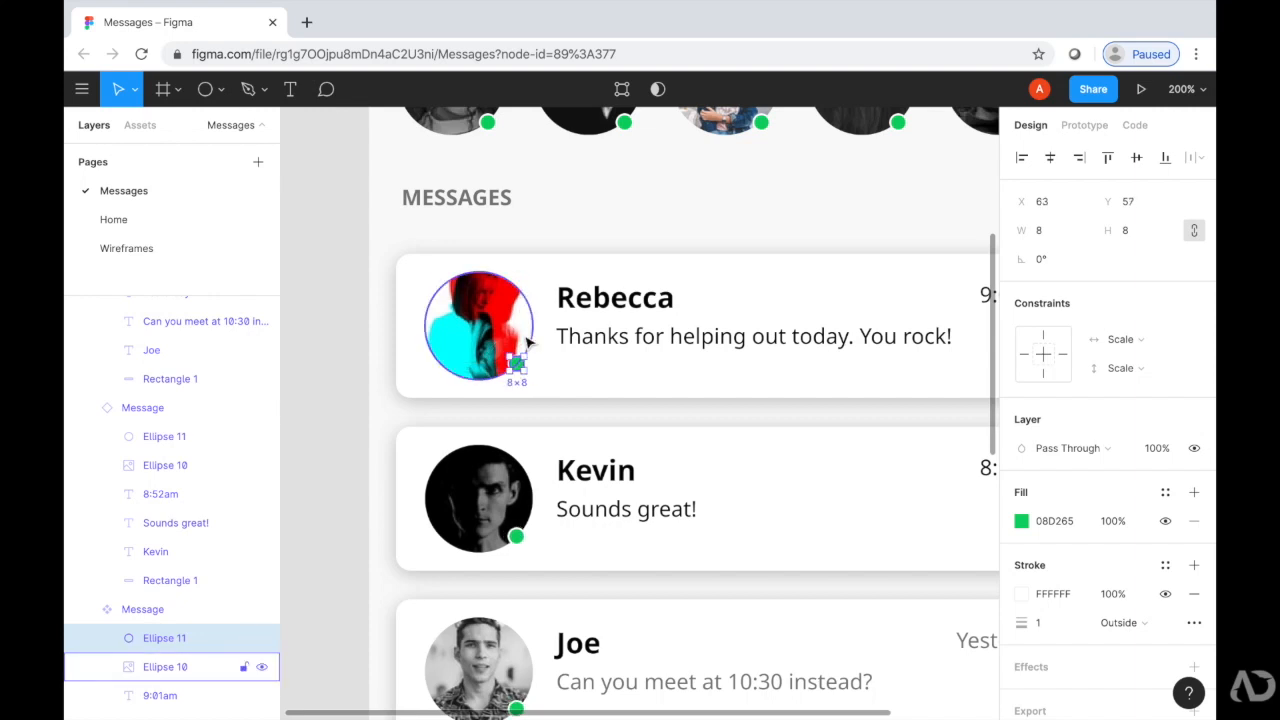
pyautogui.click(585, 390)
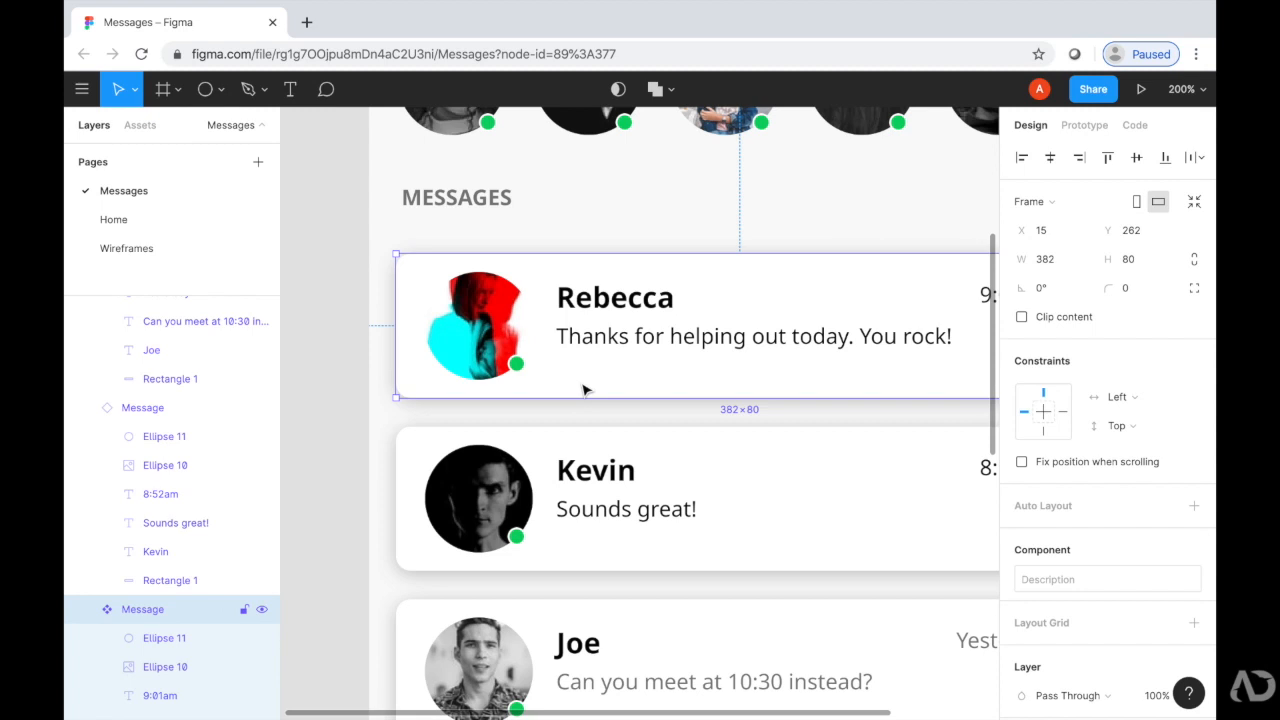
# Hide the green status circle in the second and third message cards and clear the selection.
pyautogui.scroll(-2, 583, 387)
pyautogui.hotkey('shift', '0')
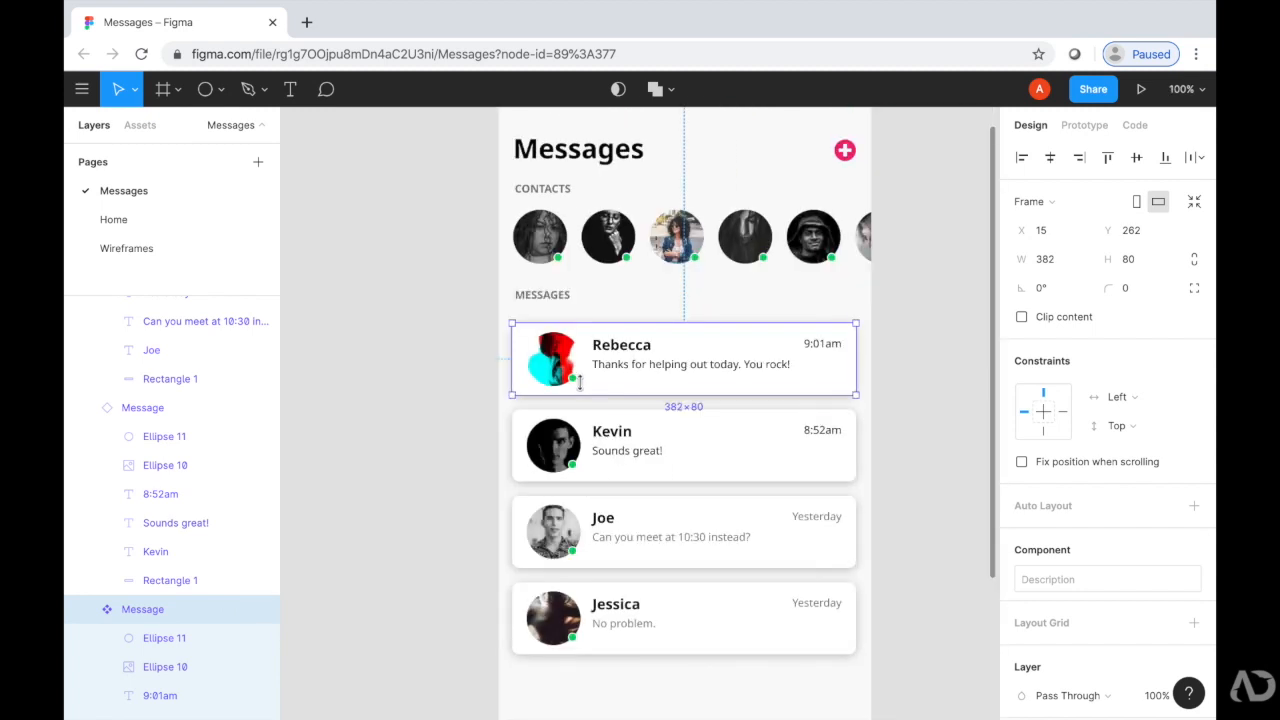
pyautogui.scroll(-3, 586, 386)
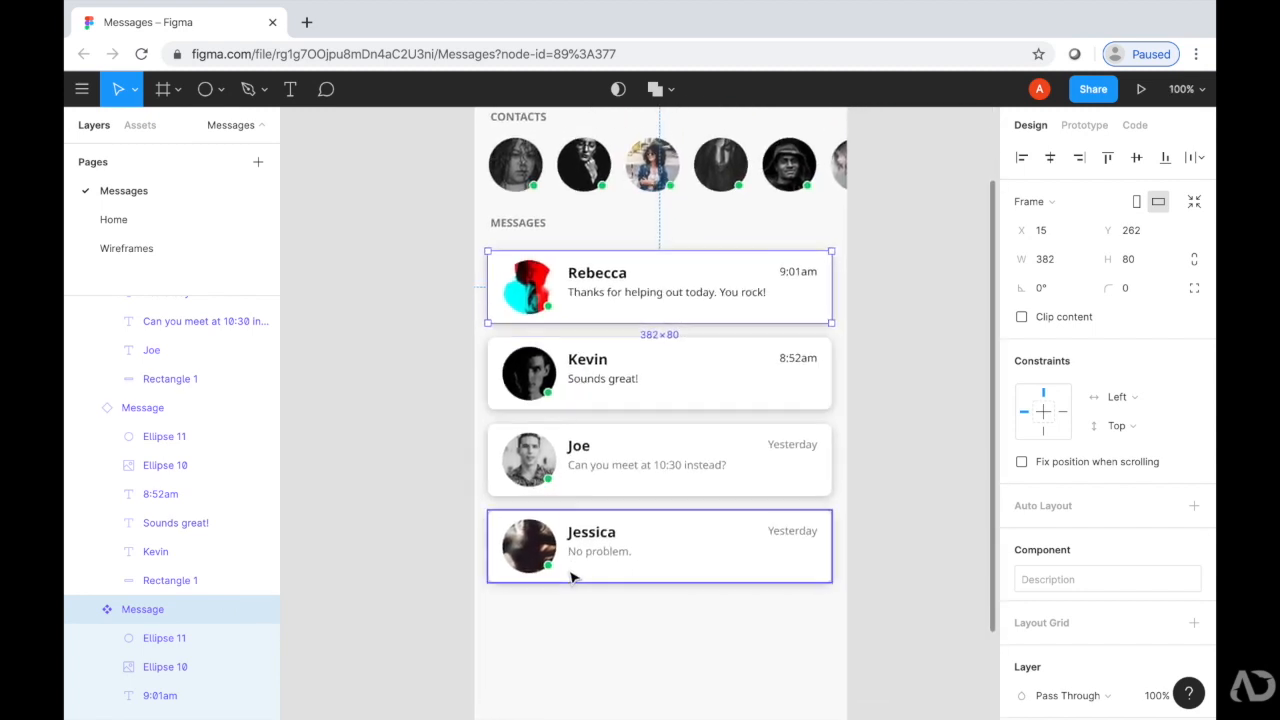
pyautogui.click(557, 403)
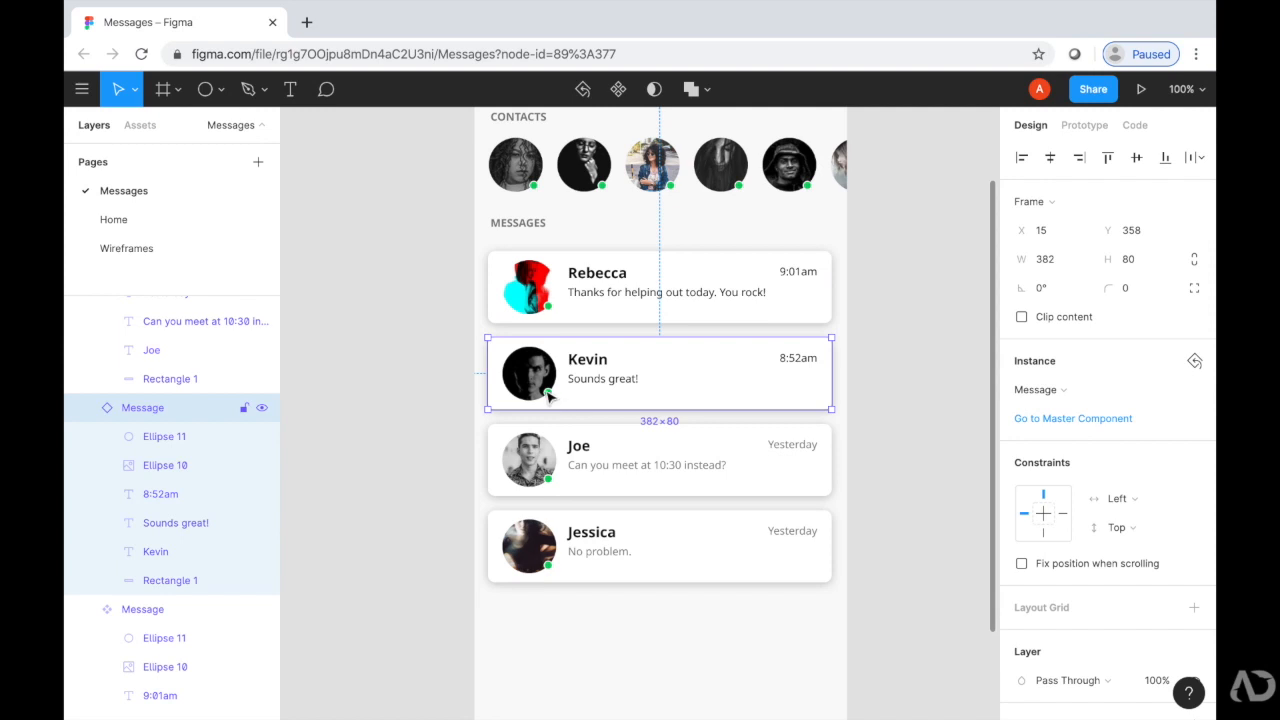
pyautogui.doubleClick(548, 396)
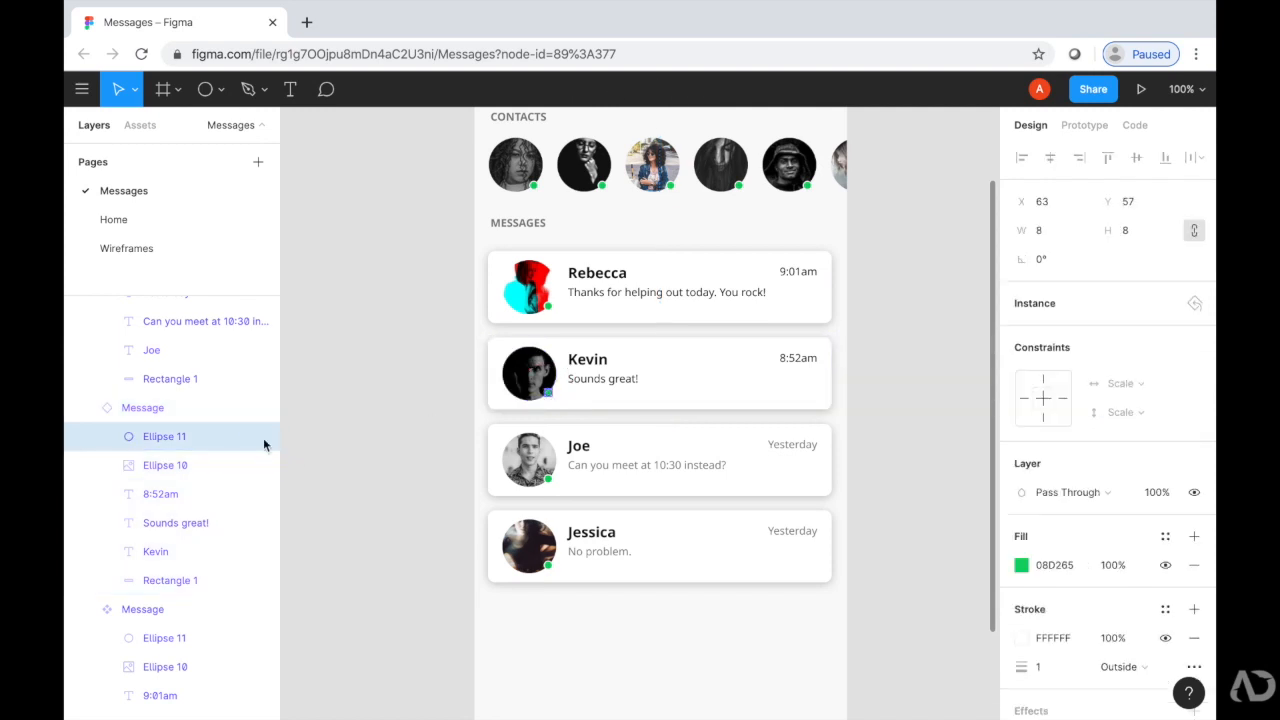
pyautogui.click(262, 436)
pyautogui.doubleClick(549, 481)
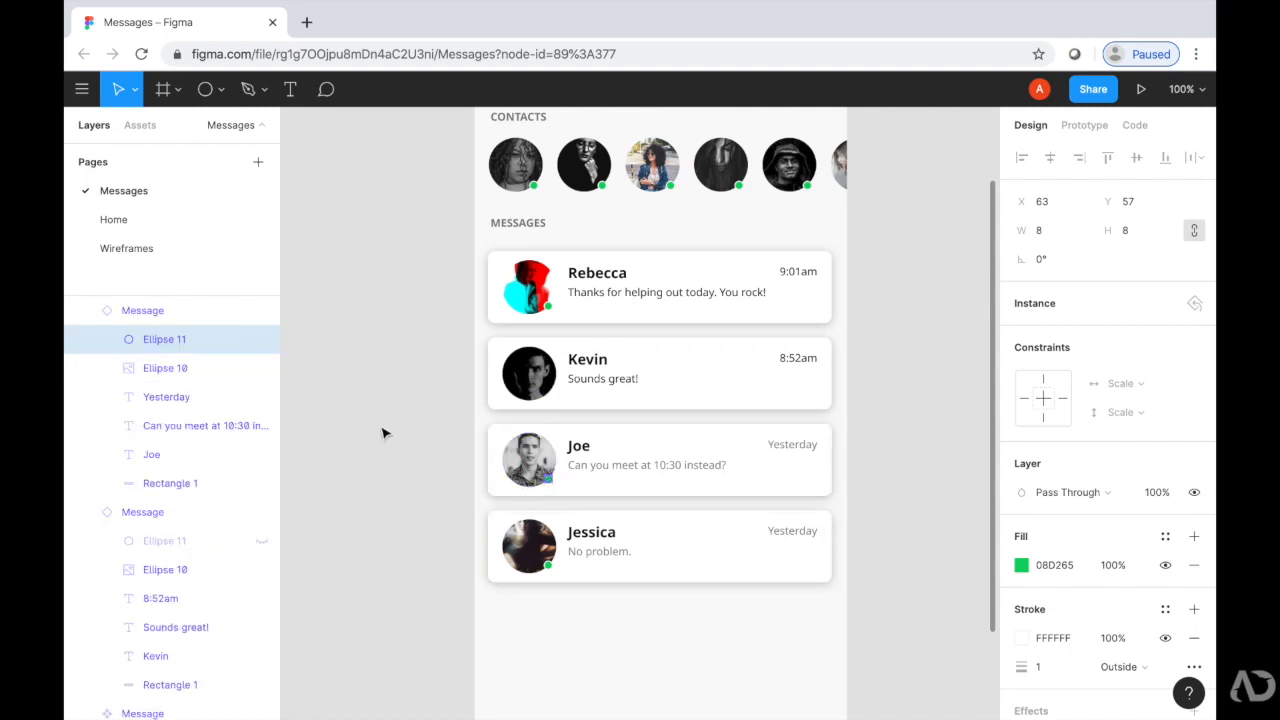
pyautogui.click(262, 339)
pyautogui.click(357, 411)
pyautogui.click(429, 449)
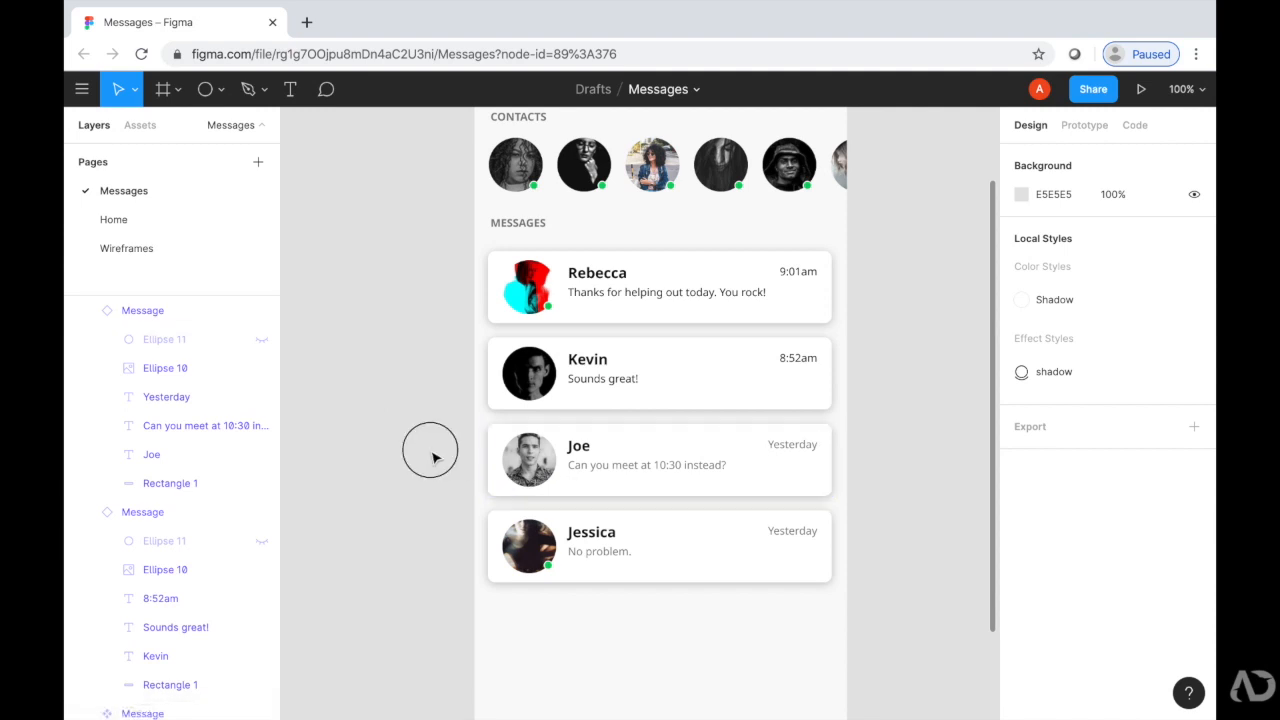
# In the main message component, rename the background rectangle layer as Base and the sender's name text layer as Name.
pyautogui.scroll(3, 433, 458)
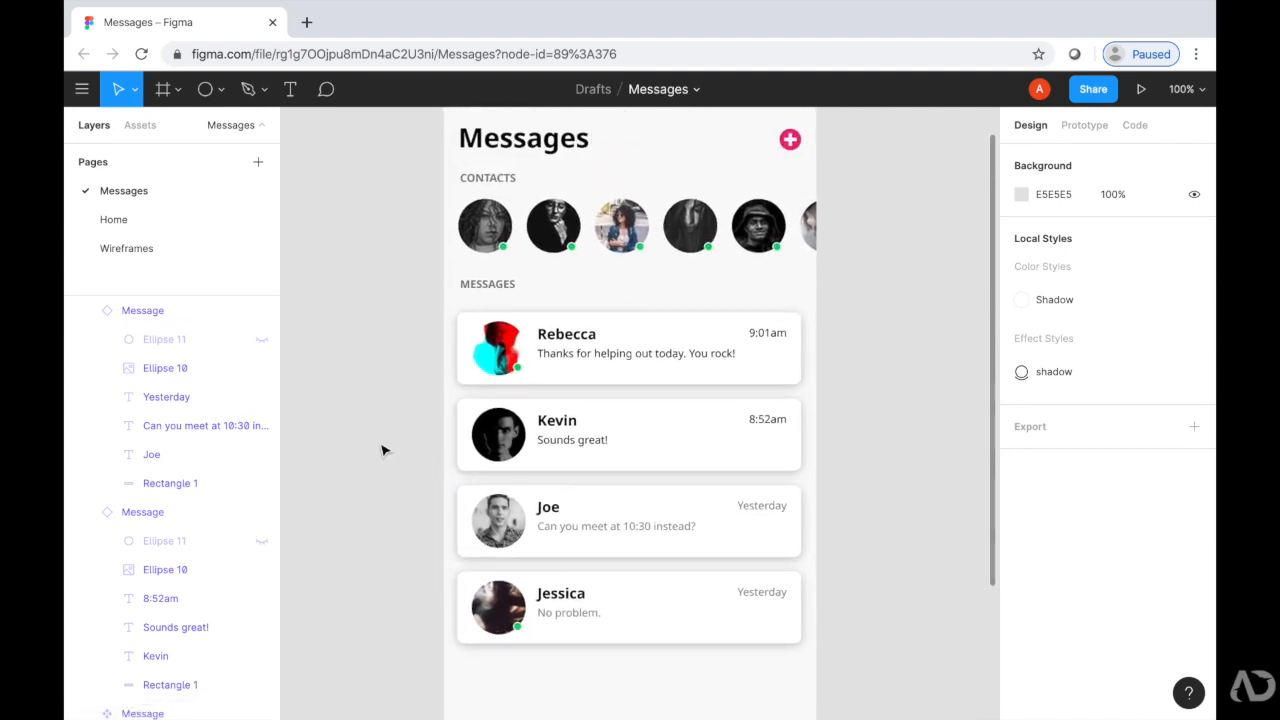
pyautogui.press('+')
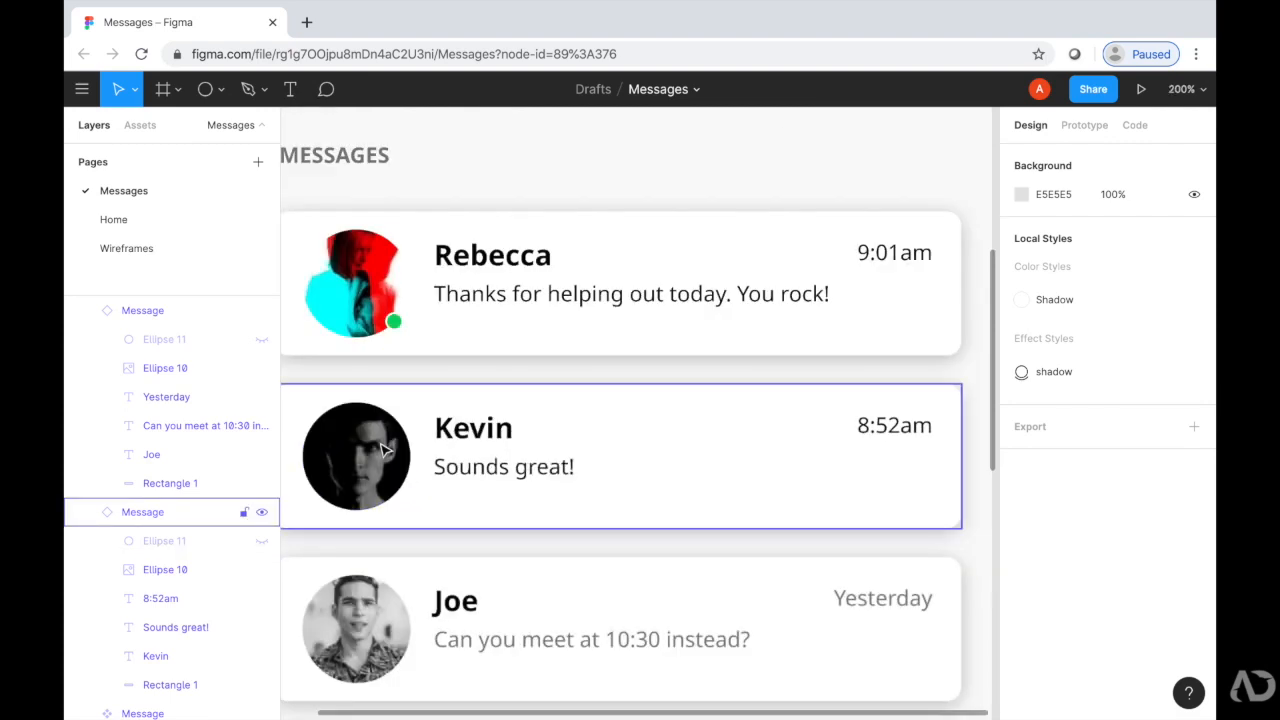
pyautogui.click(583, 305)
pyautogui.hscroll(-1, 574, 306)
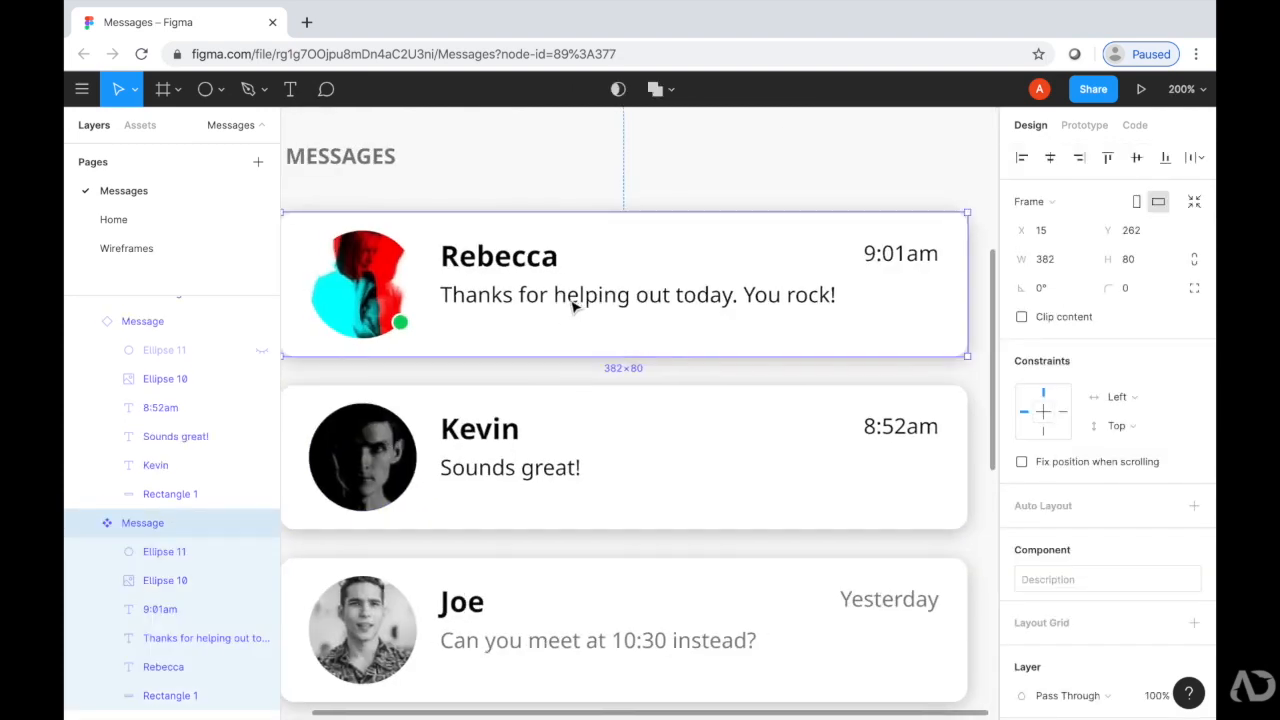
pyautogui.scroll(-1, 152, 664)
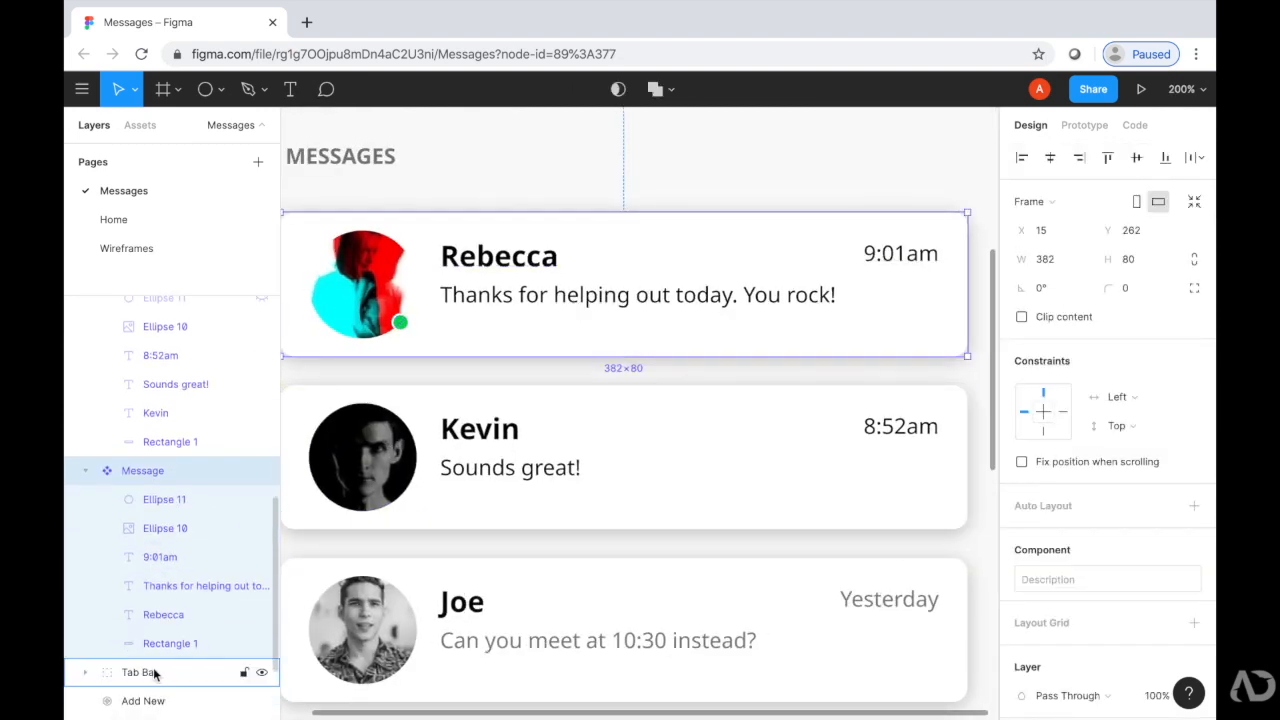
pyautogui.doubleClick(169, 643)
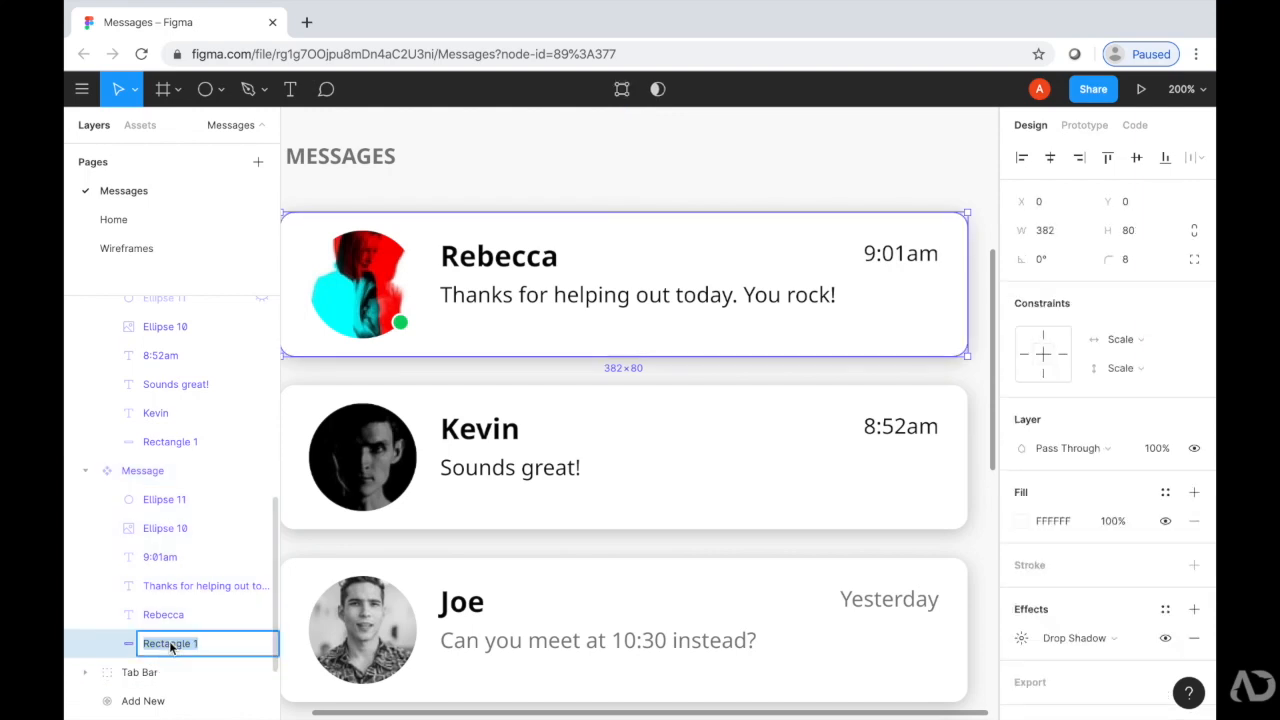
pyautogui.write('Base')
pyautogui.press('Return')
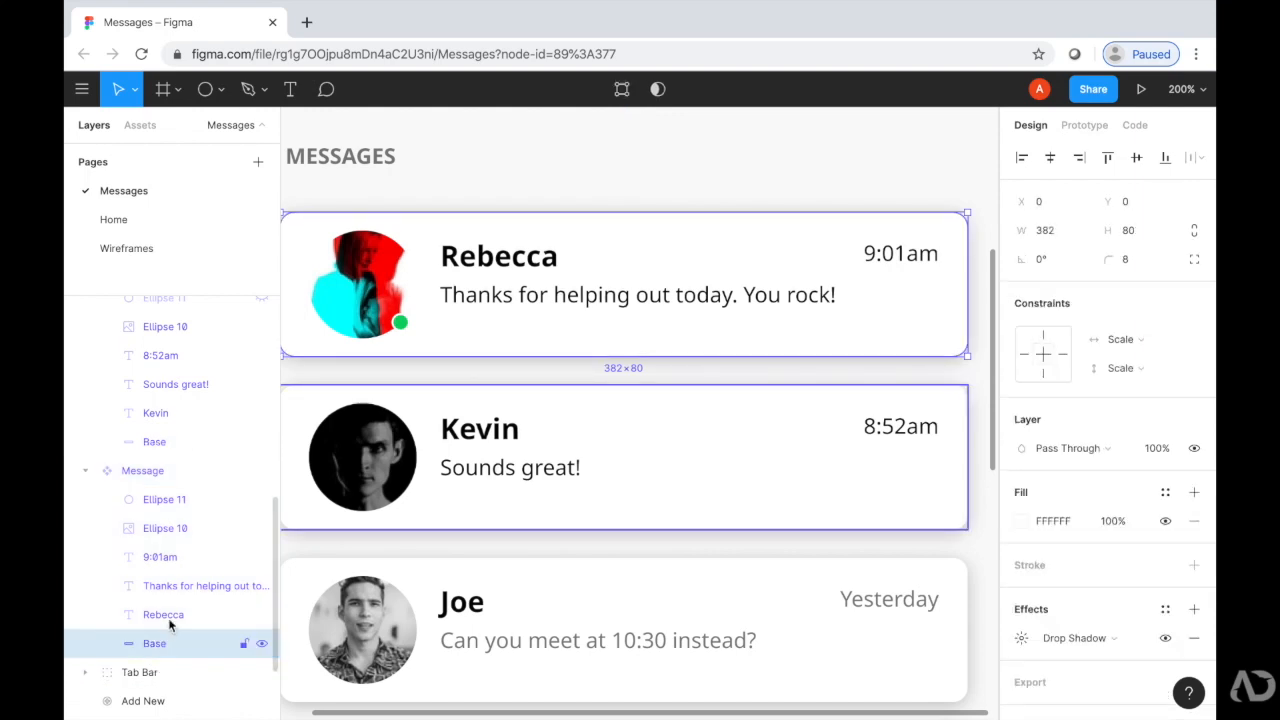
pyautogui.doubleClick(169, 620)
pyautogui.write('N')
pyautogui.press('Return')
# Rename the main component's message text layer as Message and its time text layer as Time.
pyautogui.doubleClick(170, 587)
pyautogui.write('Message')
pyautogui.press('Return')
pyautogui.doubleClick(160, 557)
pyautogui.write('Time')
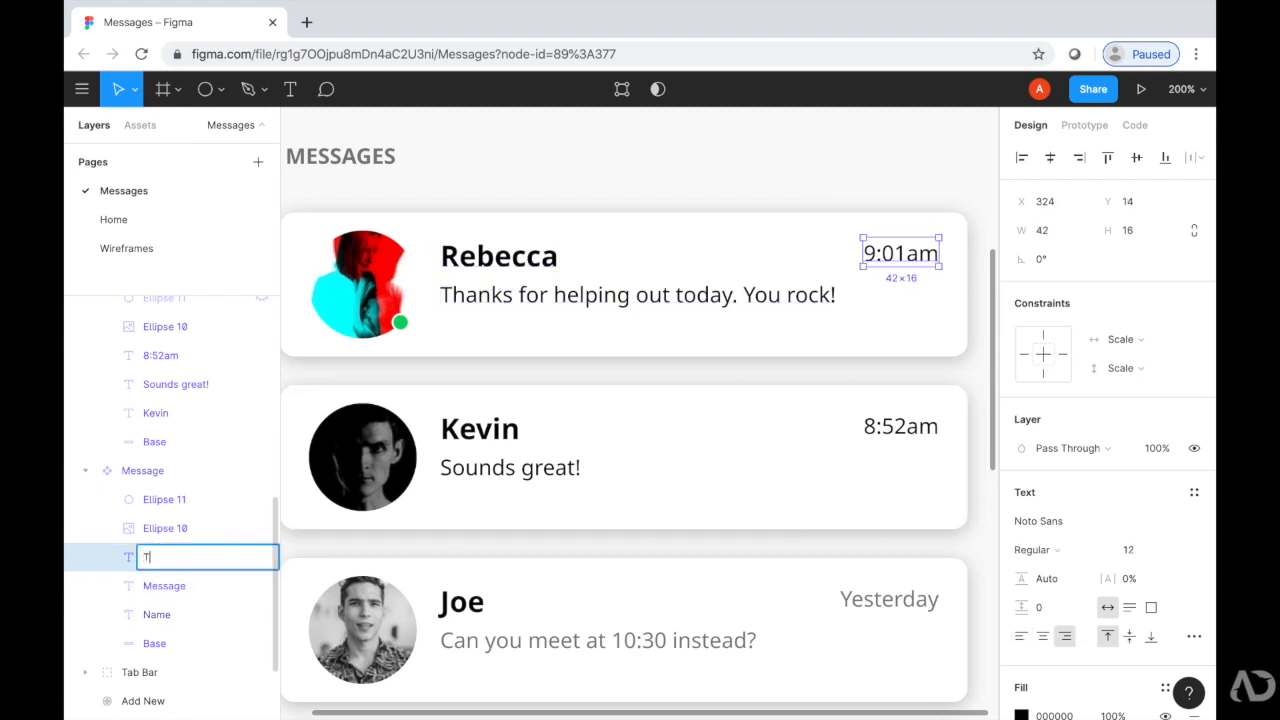
pyautogui.press('Return')
# Rename the main component's avatar layer as Profile and its status circle layer as Active, then deselect.
pyautogui.click(160, 530)
pyautogui.doubleClick(160, 530)
pyautogui.write('Profile')
pyautogui.press('Return')
pyautogui.doubleClick(172, 499)
pyautogui.write('Active')
pyautogui.press('Return')
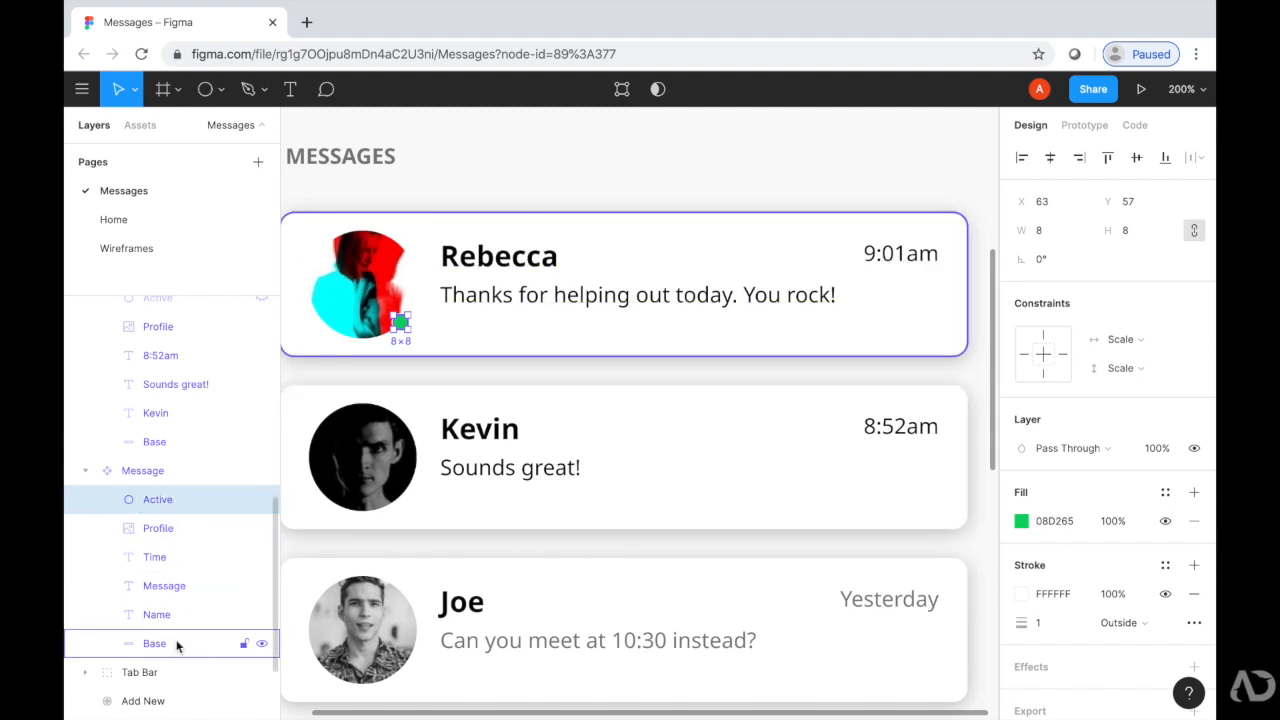
pyautogui.click(551, 146)
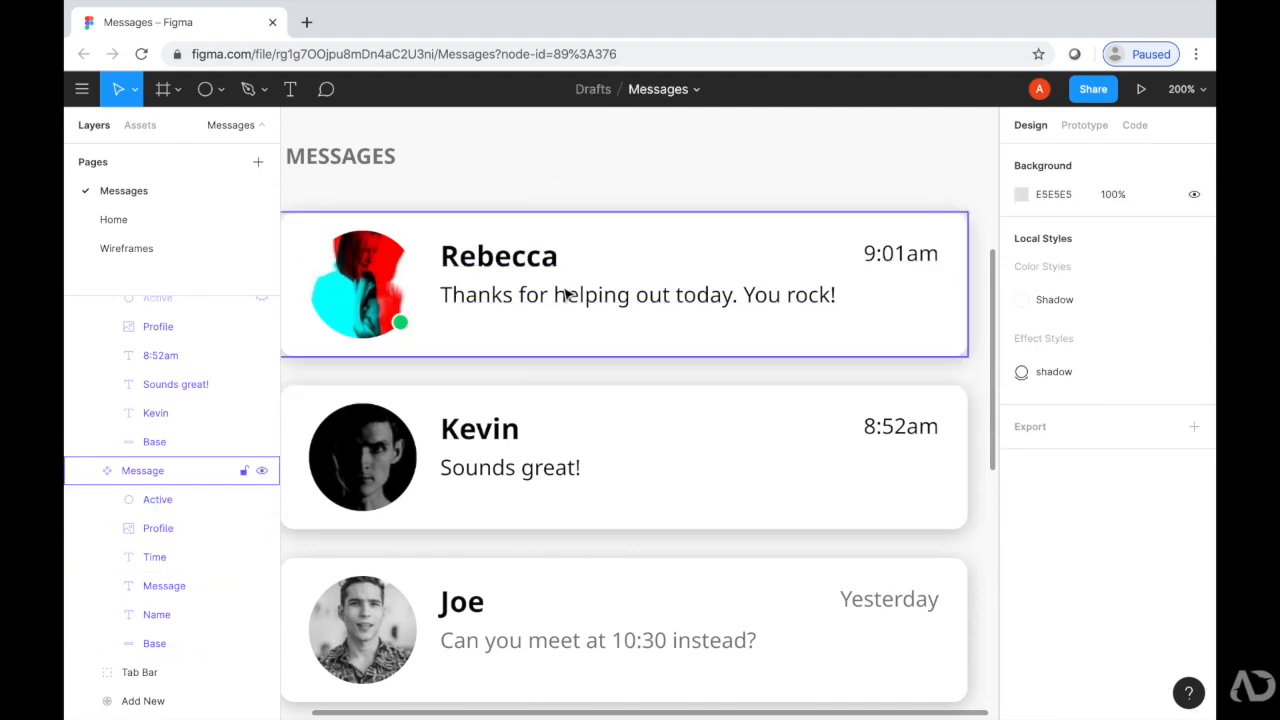
# Insert a Message component instance from the local components below the fourth card at X 16, Y 646, and deselect it.
pyautogui.hotkey('shift', '0')
pyautogui.scroll(-2, 551, 434)
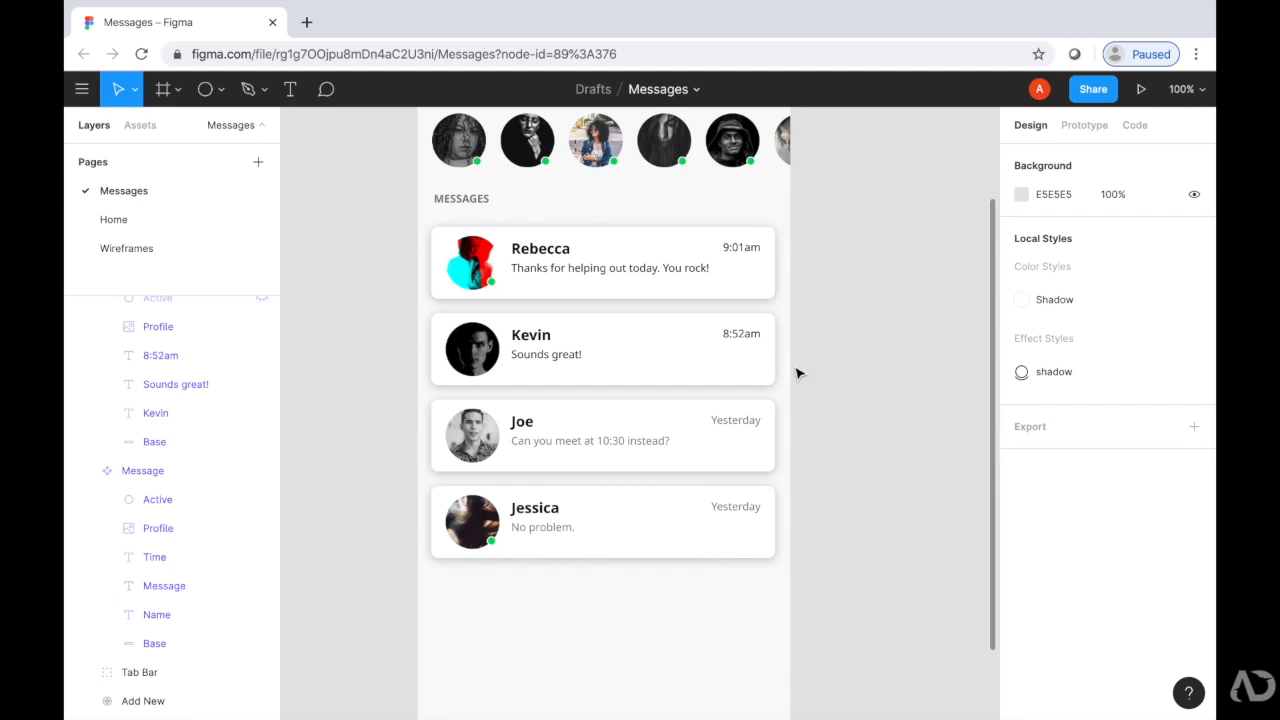
pyautogui.click(140, 133)
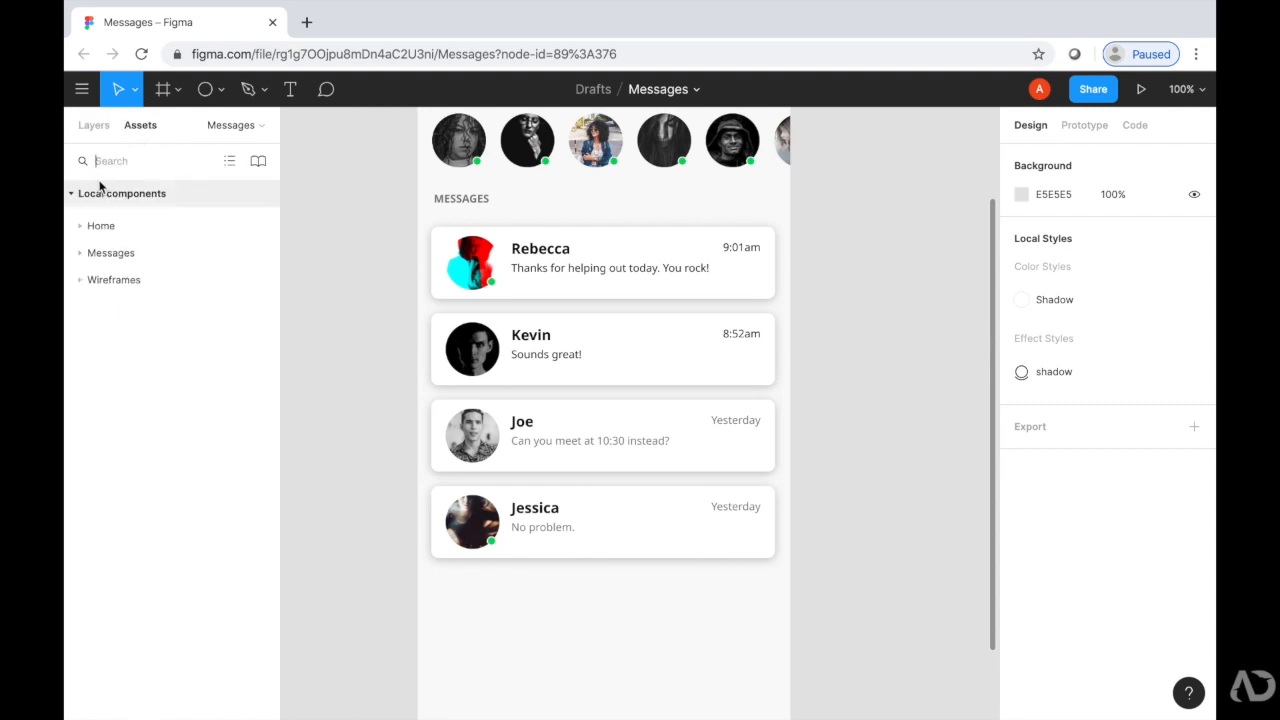
pyautogui.click(136, 259)
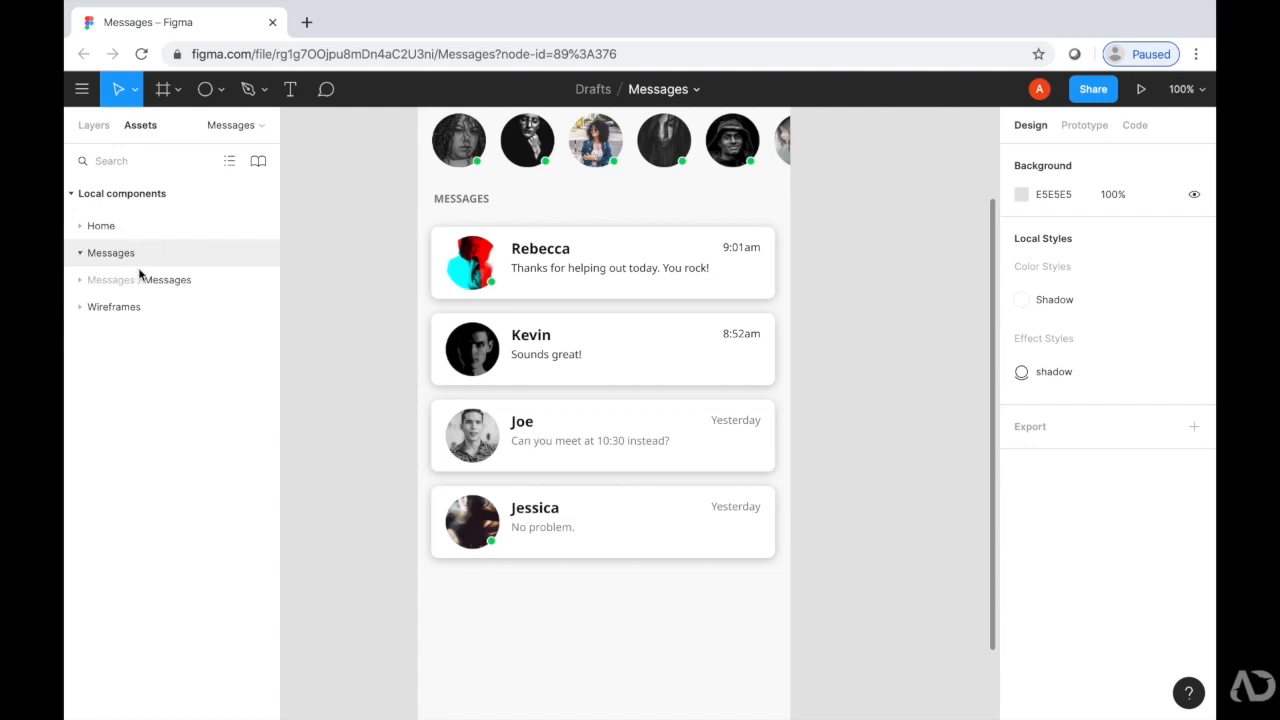
pyautogui.click(142, 279)
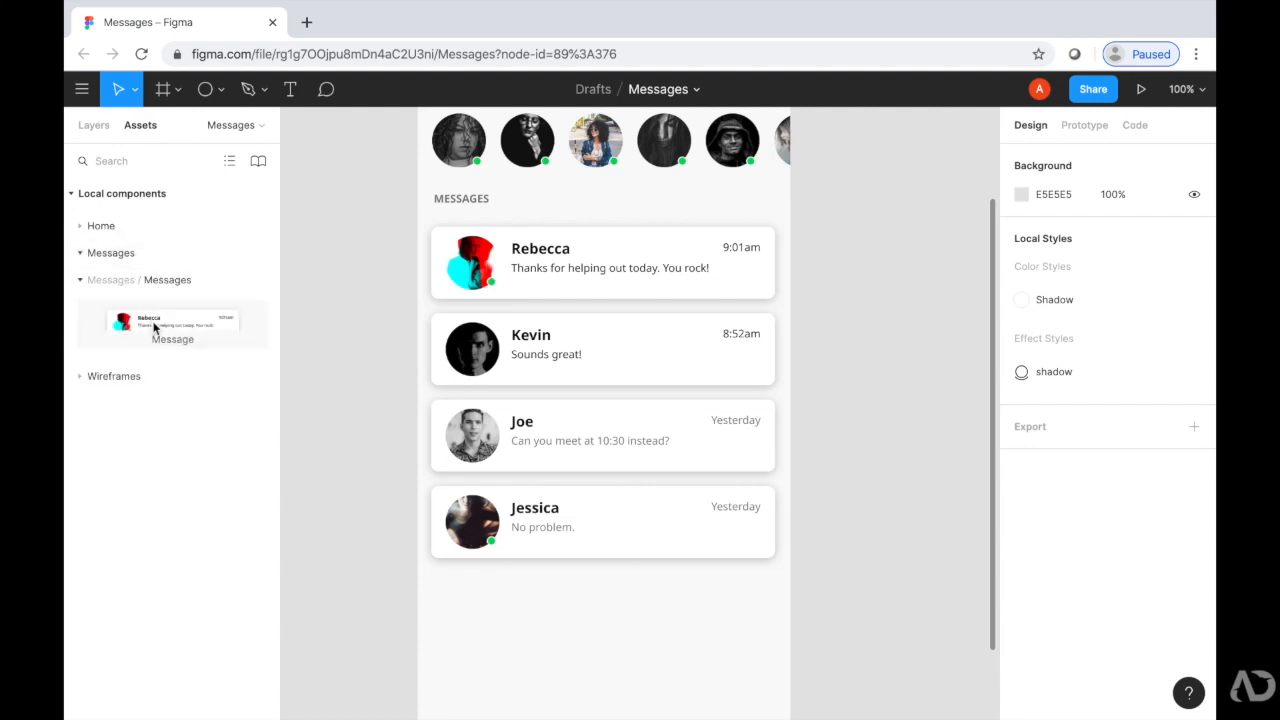
pyautogui.moveTo(155, 328); pyautogui.dragTo(502, 615)
pyautogui.moveTo(606, 647); pyautogui.dragTo(532, 600)
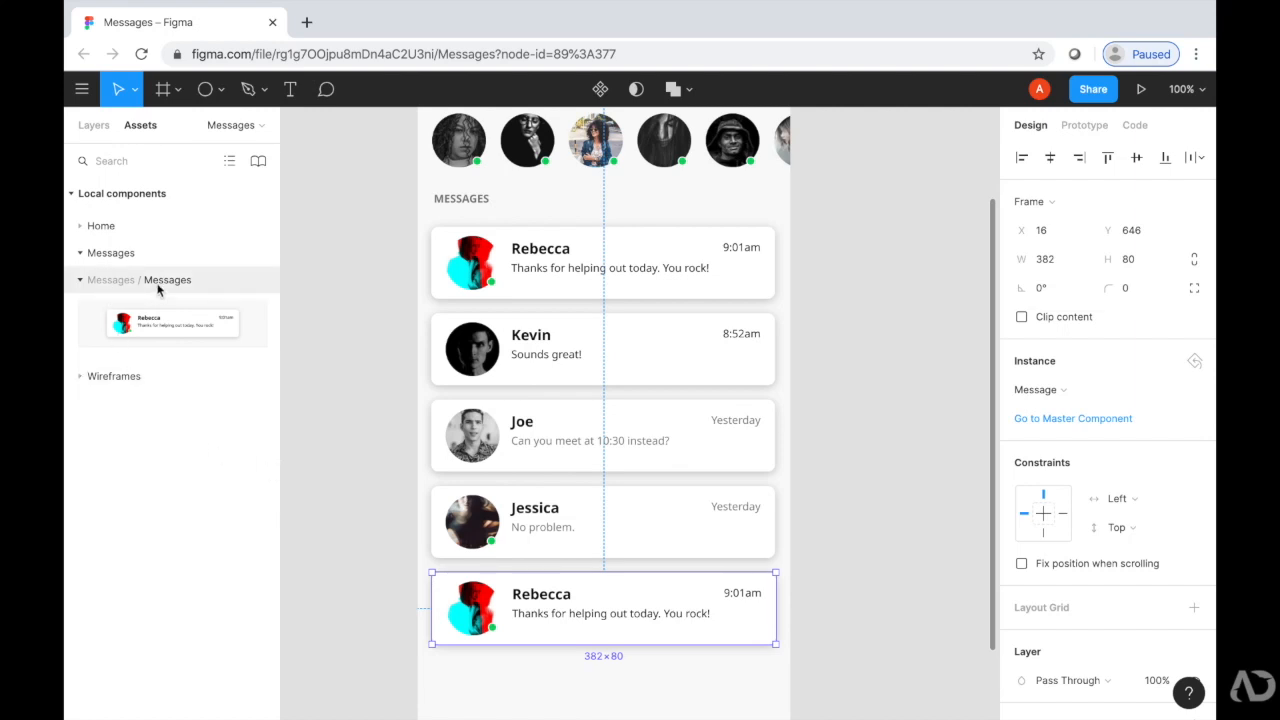
pyautogui.click(93, 125)
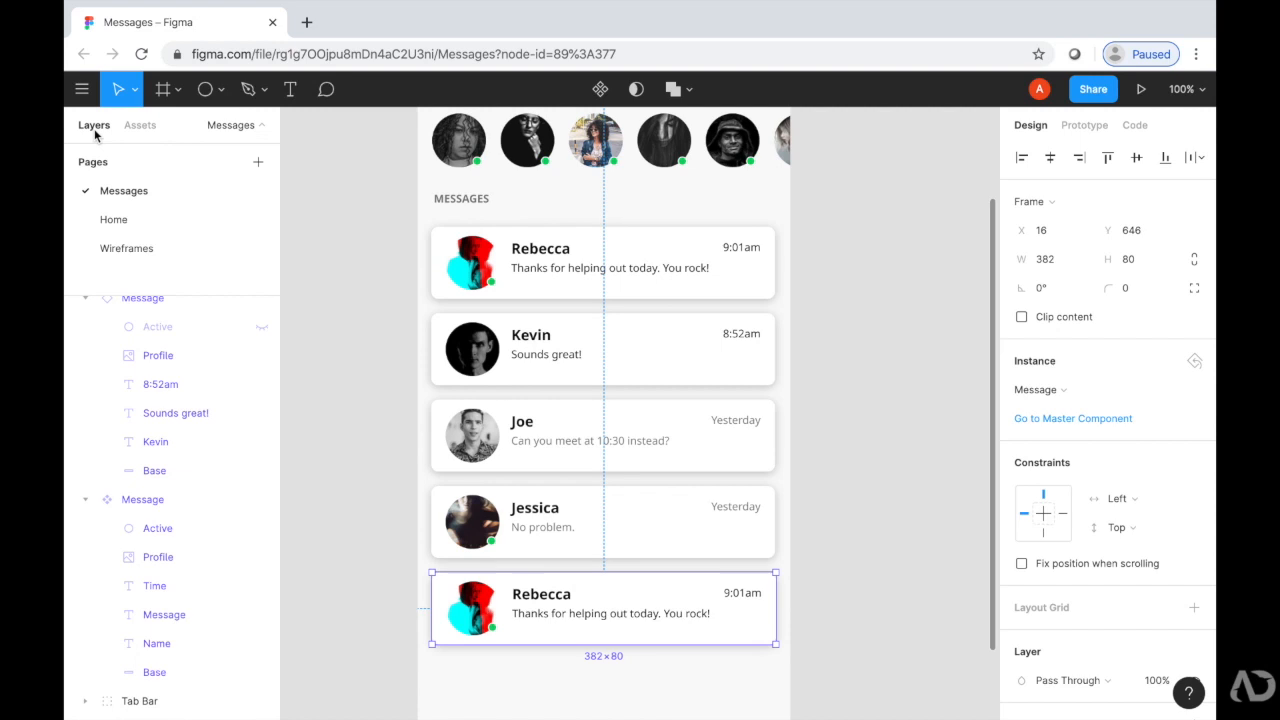
pyautogui.click(377, 479)
pyautogui.scroll(-2, 375, 478)
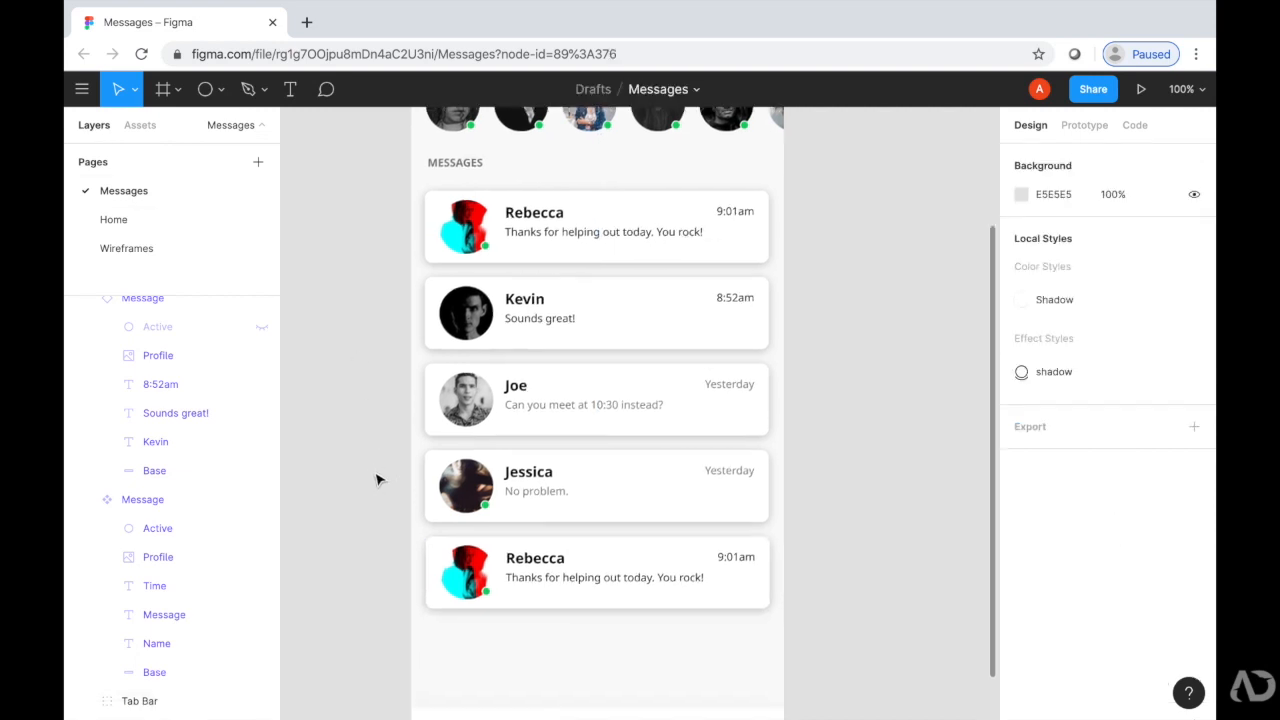
pyautogui.click(489, 566)
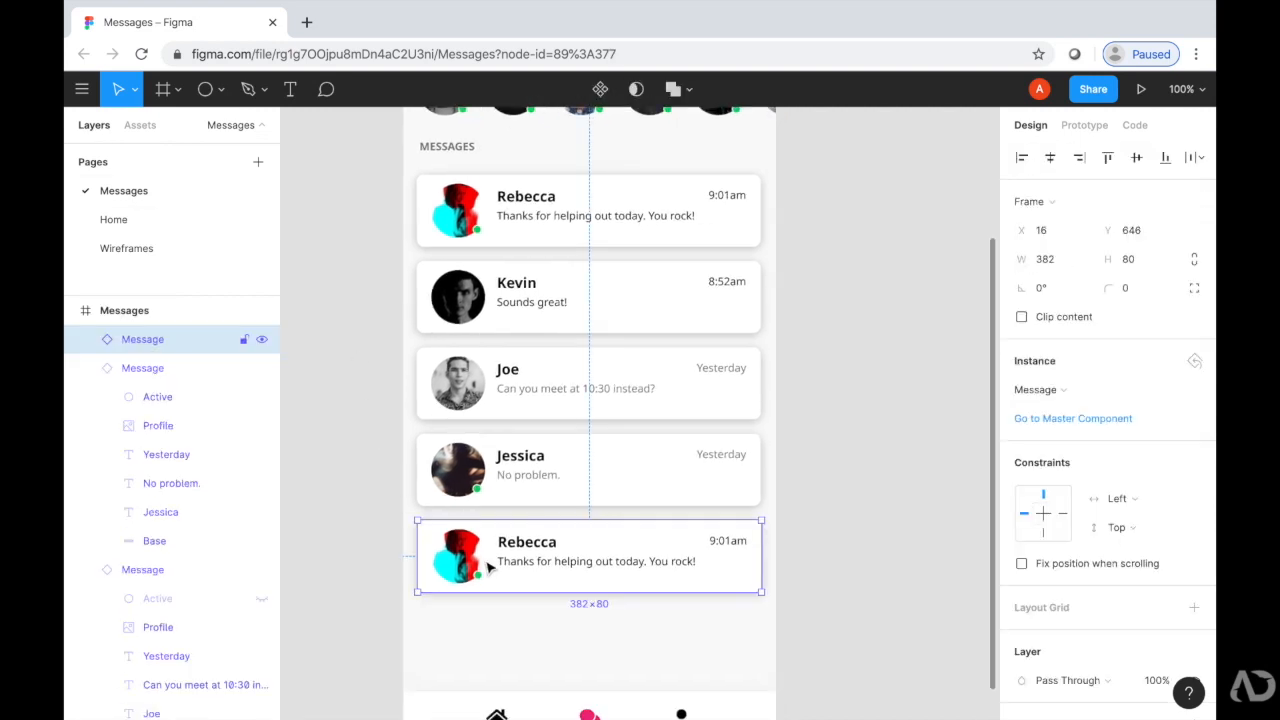
pyautogui.click(320, 513)
pyautogui.press('-')
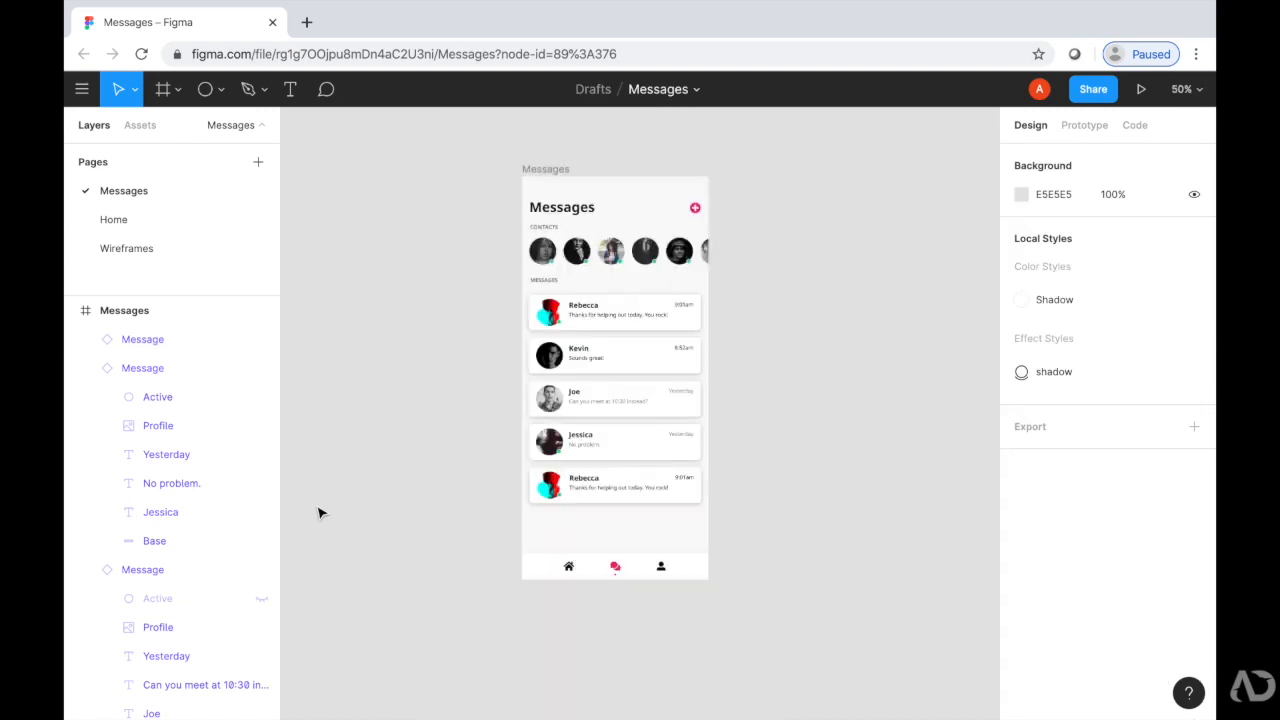
pyautogui.scroll(1, 380, 519)
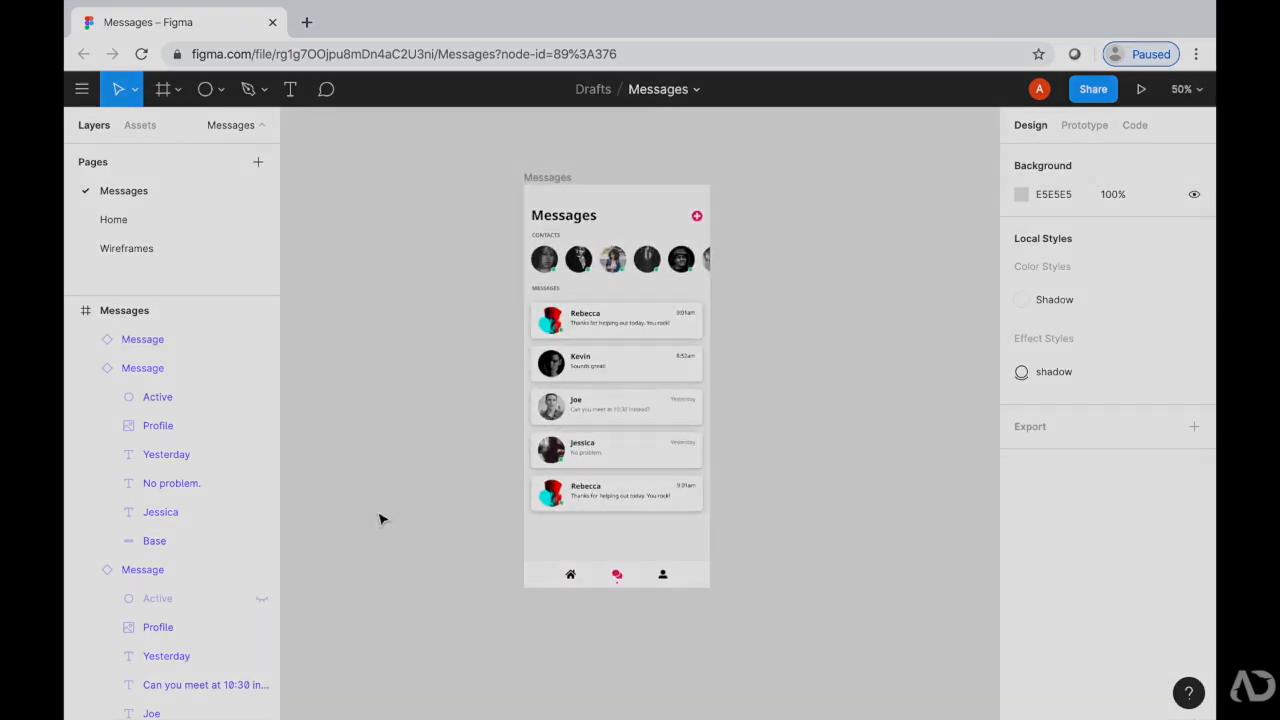